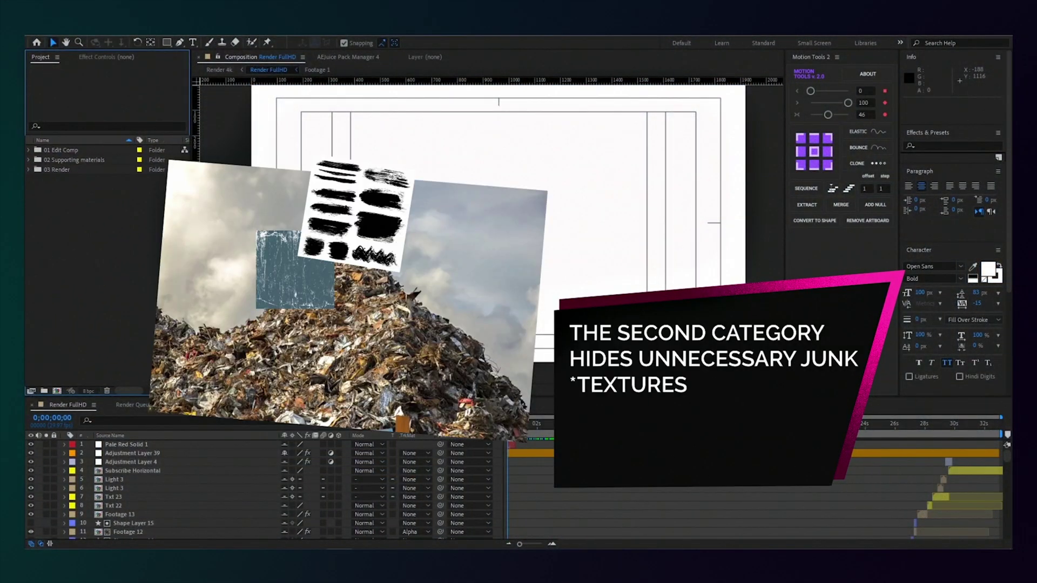
Expand the 01 Edit Comp folder with its 02 Photo or Video and 03 Text subfolders to examine their compositions.
click(30, 150)
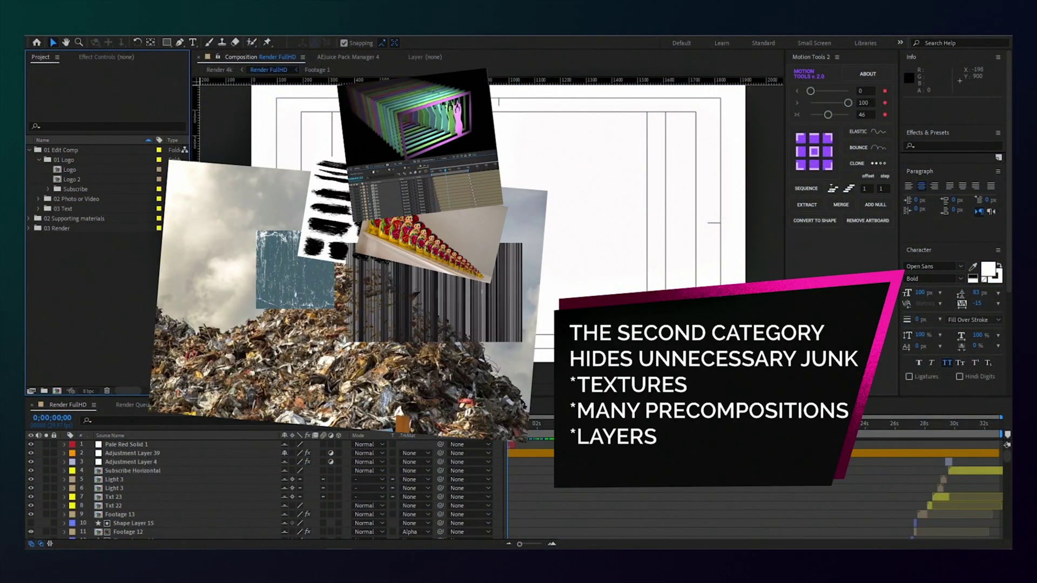
click(39, 199)
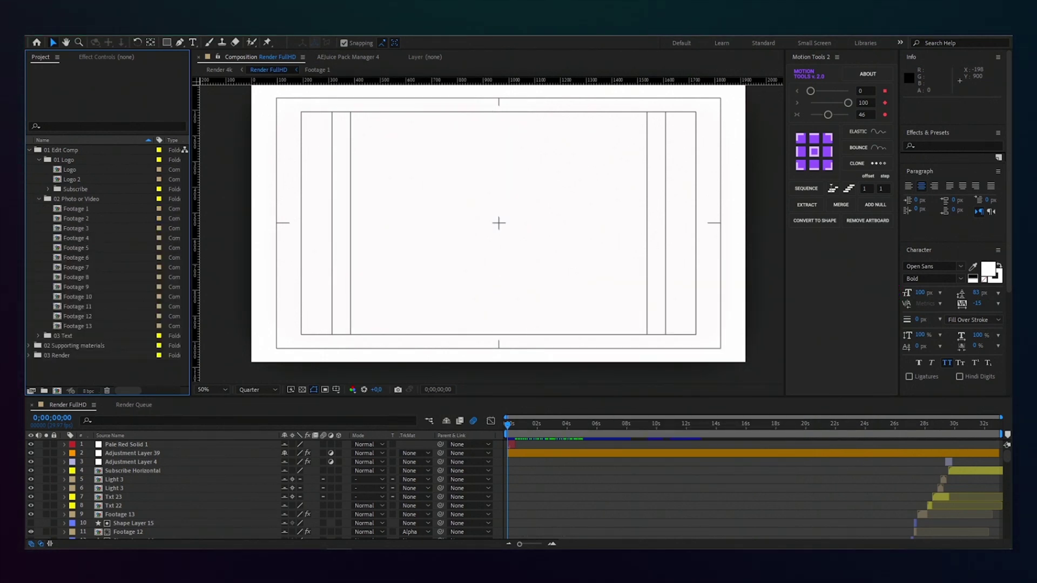
click(38, 336)
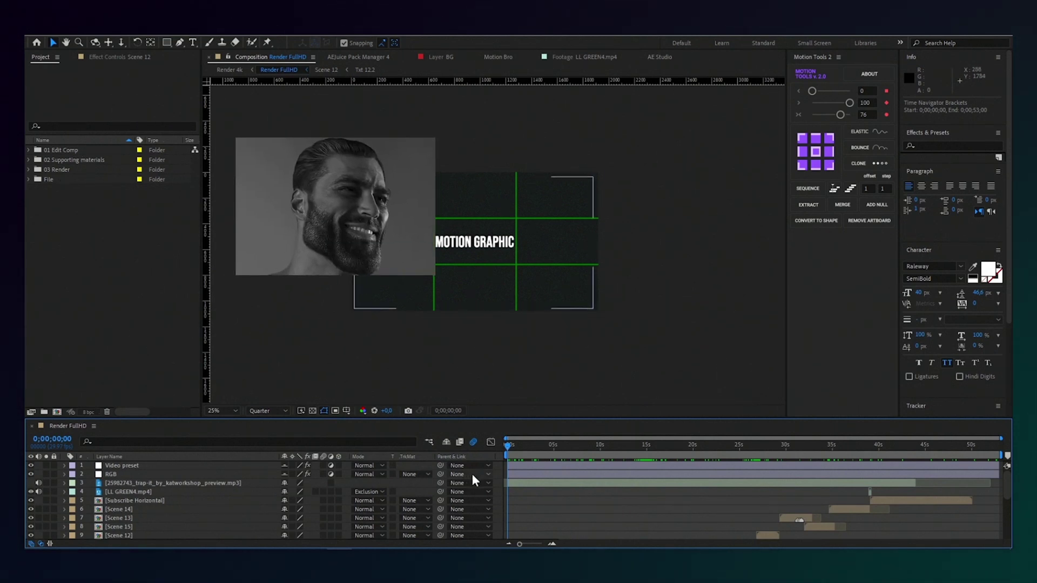
Select the Render FullHD composition in the 03 Render folder and preview its timeline at 0;00;03;20.
click(29, 170)
click(71, 190)
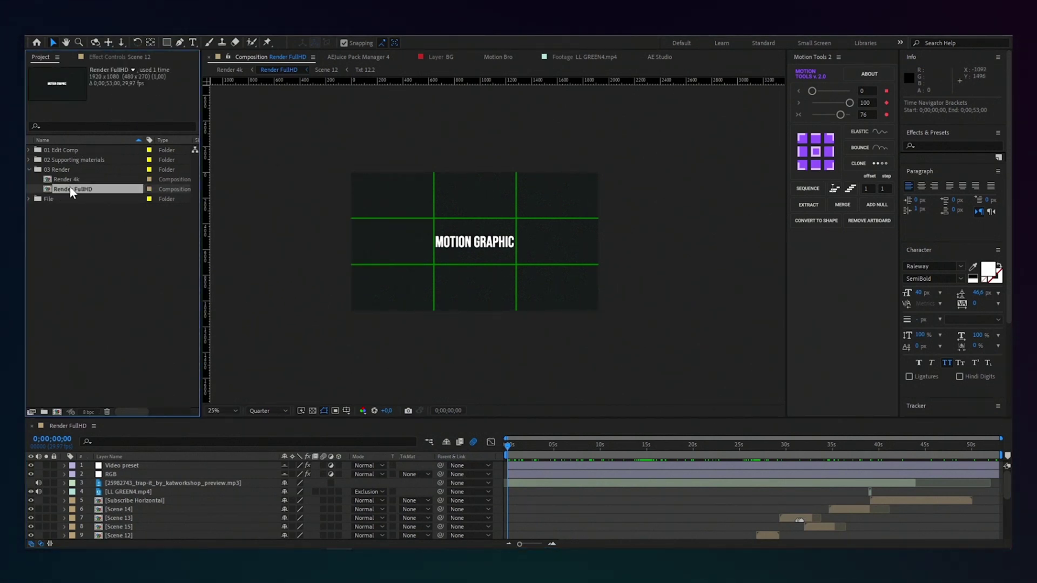
drag(510, 442, 541, 448)
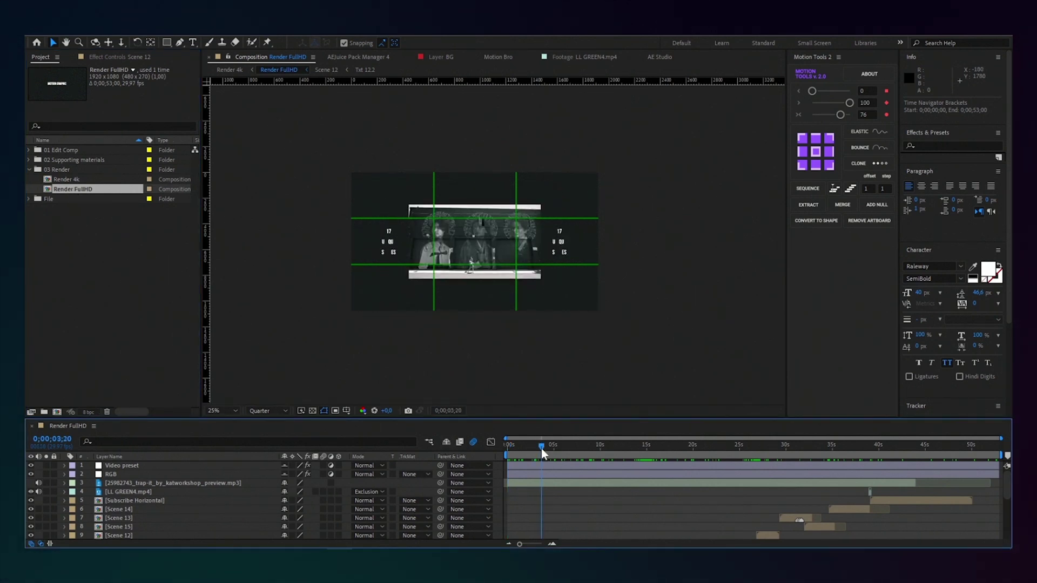
scroll(559, 482, down, 3)
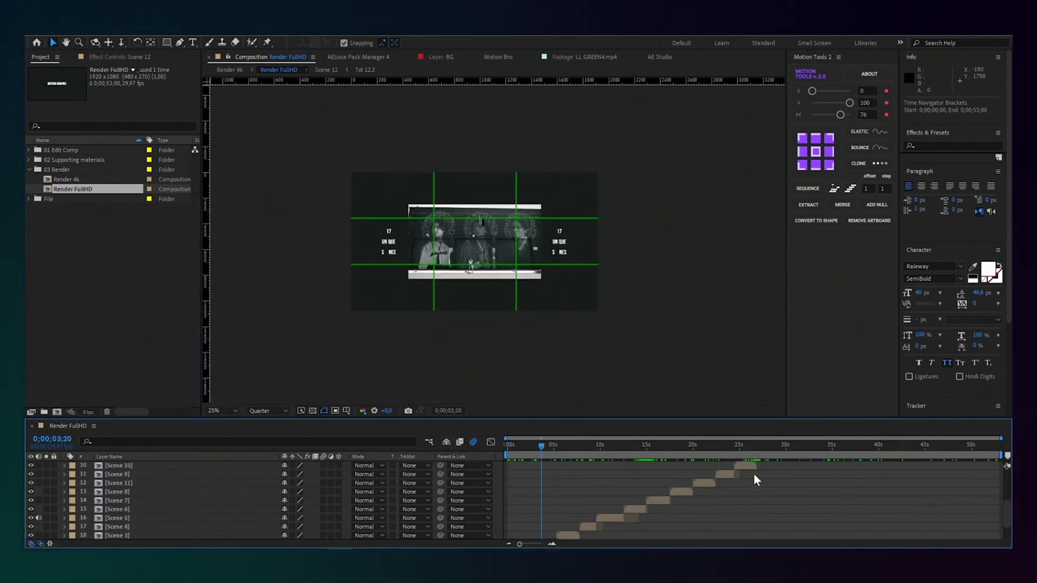
Inspect the Scene 7, Scene 6 and Scene 5 layers and scrub the timeline to the start of Scene 8 at 0;00;17;22.
click(664, 501)
click(639, 509)
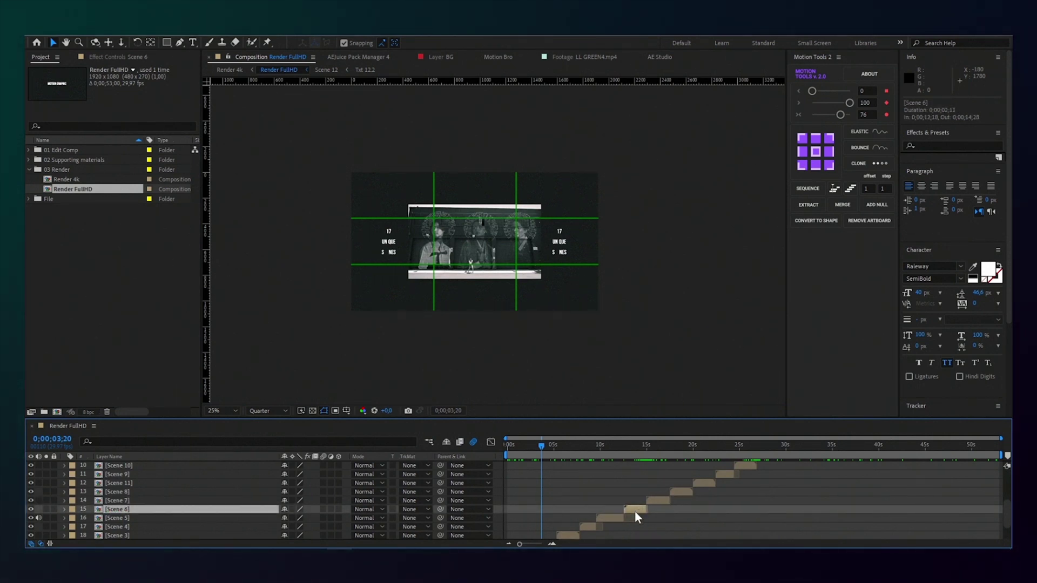
click(607, 519)
drag(629, 452, 660, 453)
scroll(685, 488, up, 5)
scroll(683, 491, down, 5)
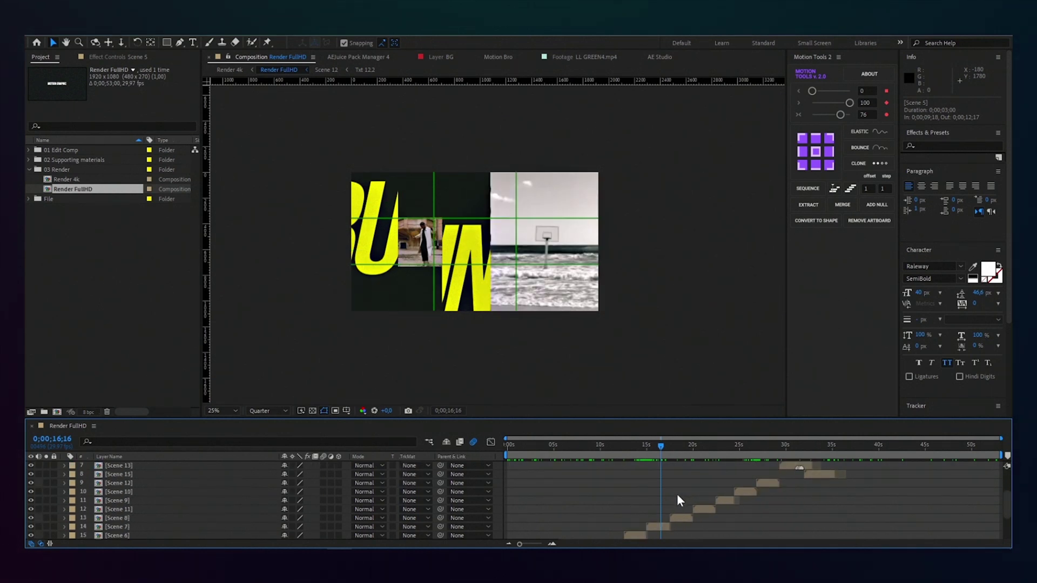
drag(661, 448, 669, 448)
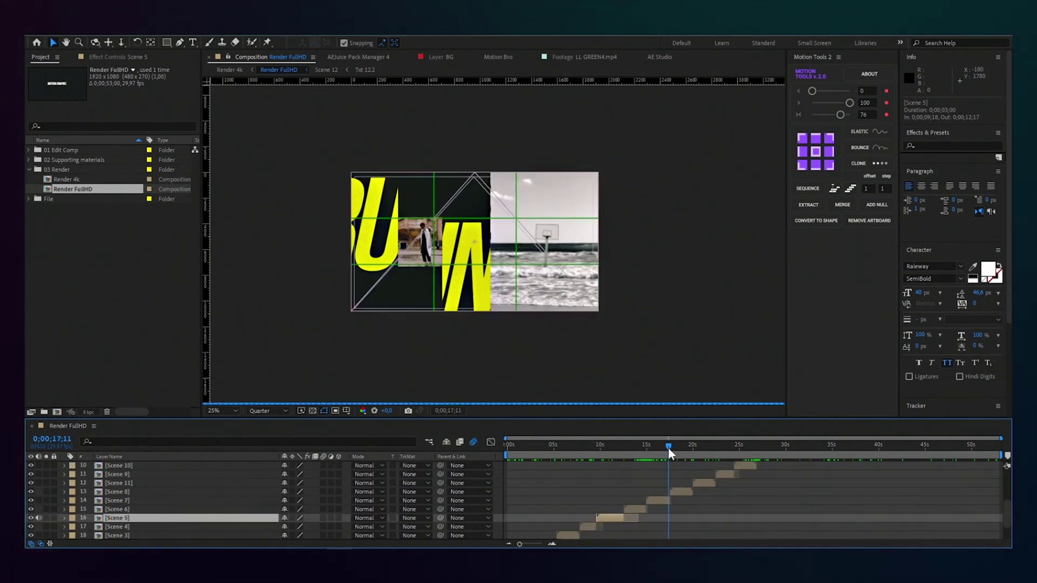
scroll(669, 485, up, 3)
scroll(664, 483, up, 3)
drag(653, 449, 705, 470)
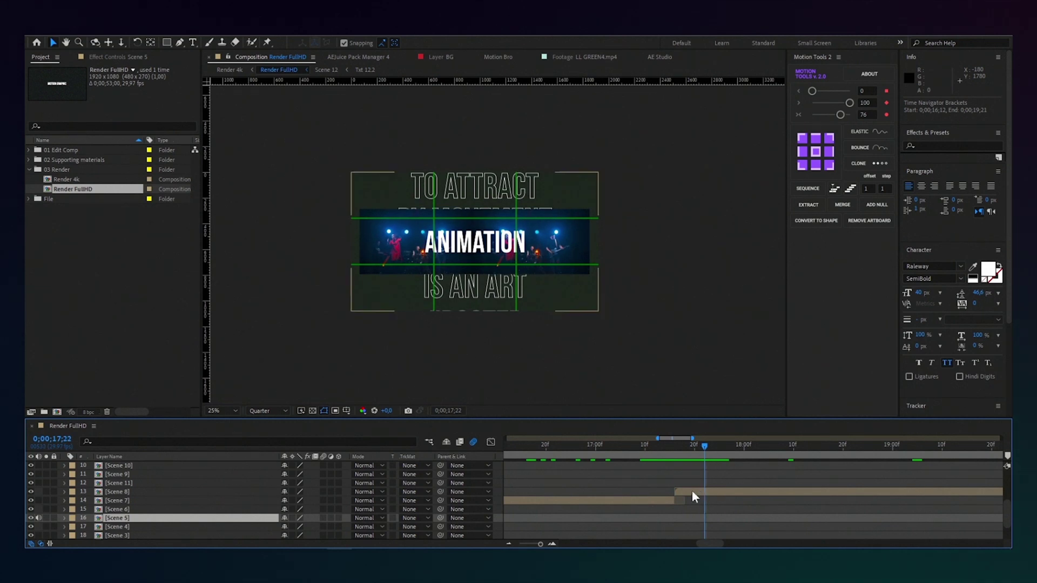
Open the Scene 8 precomposition to examine its layers, and close it to return to Render FullHD.
double_click(692, 492)
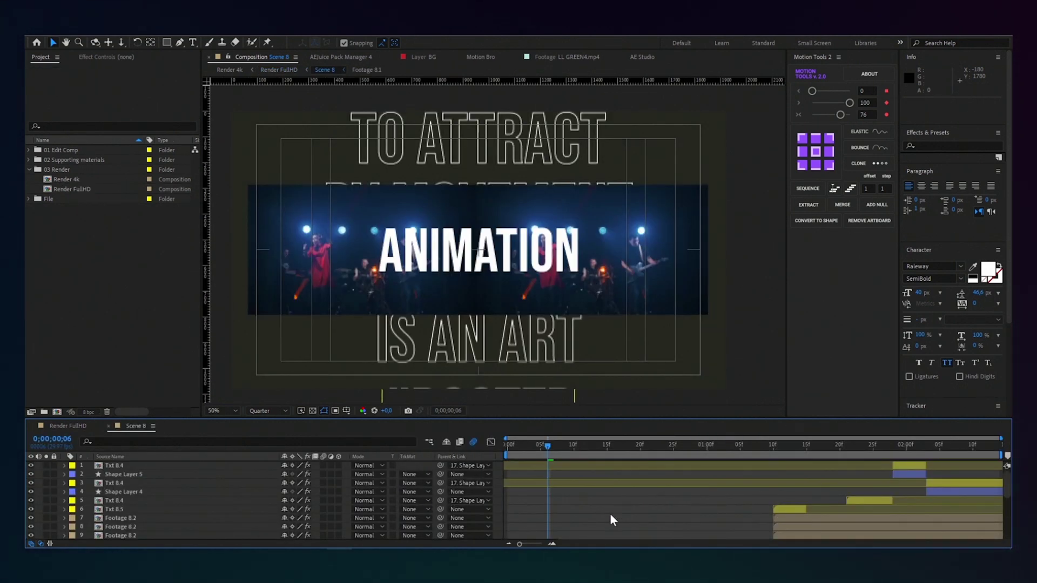
click(605, 515)
scroll(604, 517, up, 5)
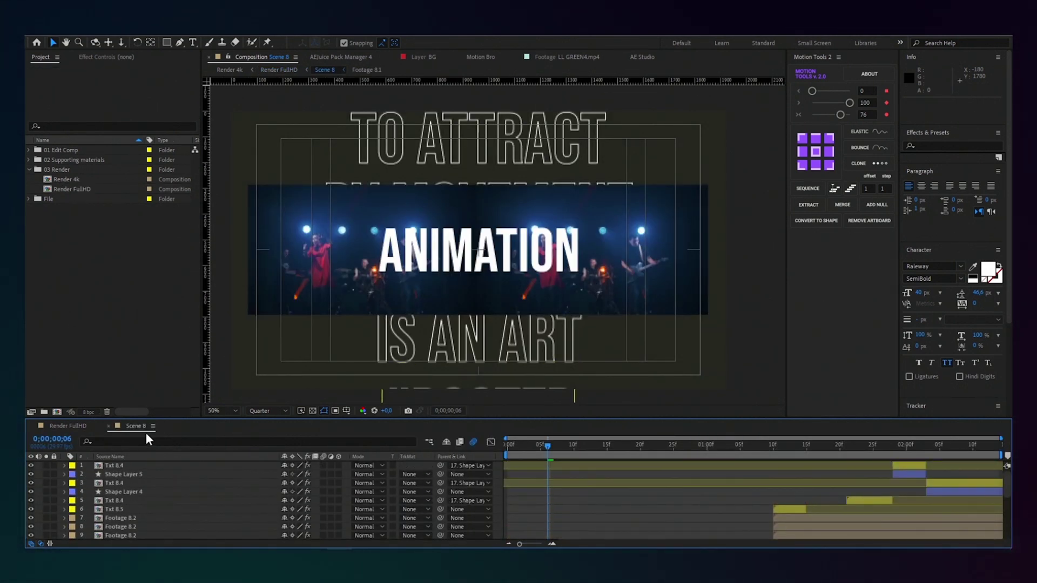
click(108, 425)
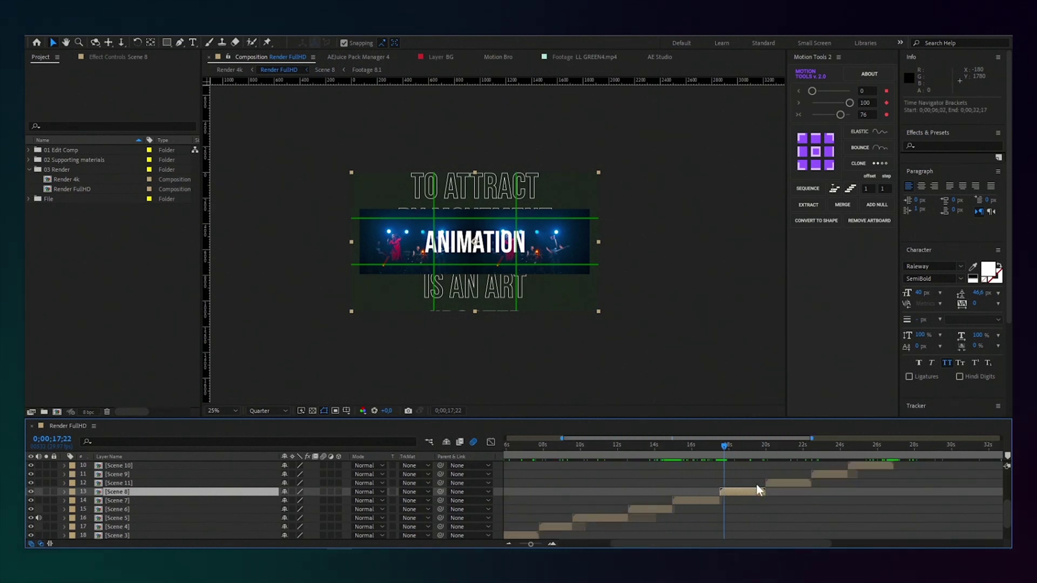
Try shifting the Scene 8 layer later in the timeline and undo the layer time changes.
scroll(757, 491, down, 1)
key(equal)
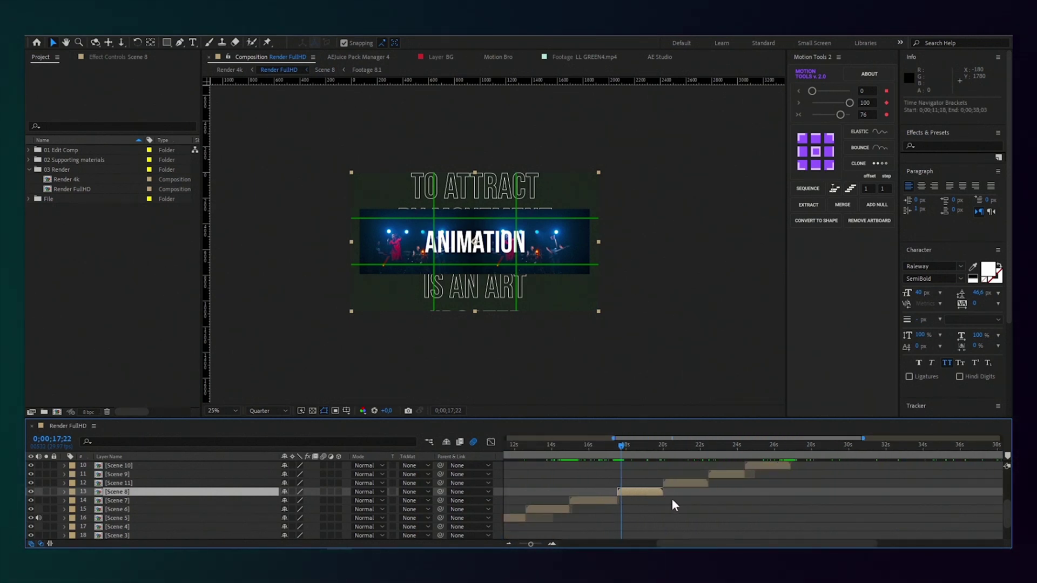
drag(639, 491, 700, 490)
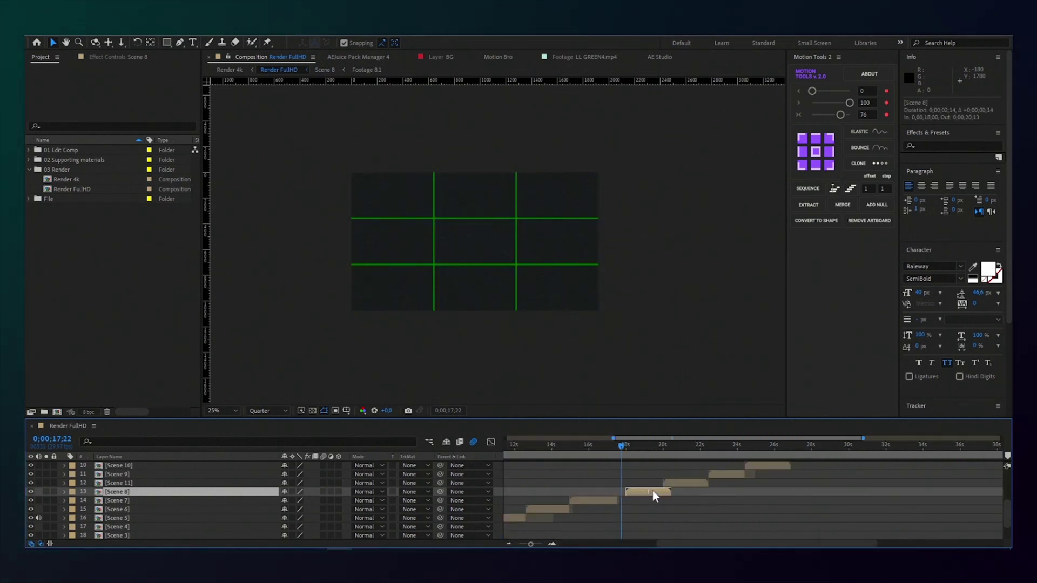
drag(709, 492, 637, 495)
key(ctrl+z)
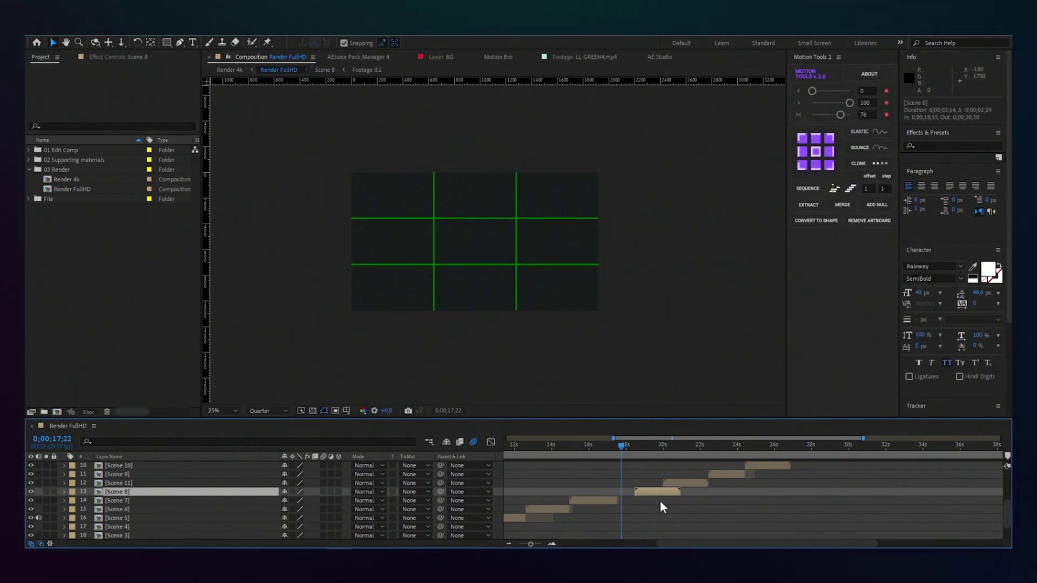
key(ctrl+shift+z)
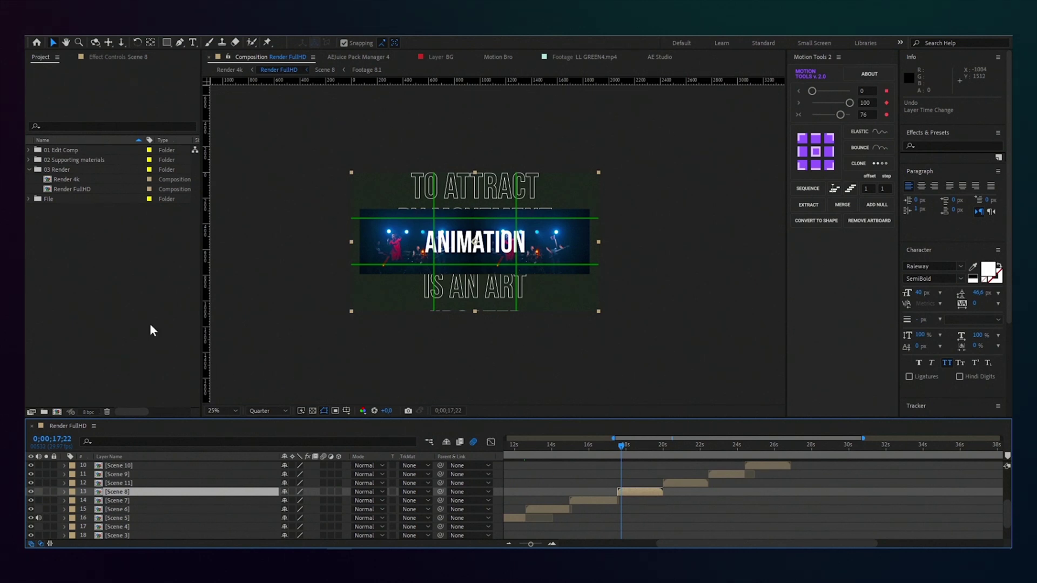
Collapse 03 Render and expand 01 Edit Comp, 01 Scenes and the Scene 8 folder down to its footage and scene compositions.
click(28, 169)
click(28, 150)
click(66, 160)
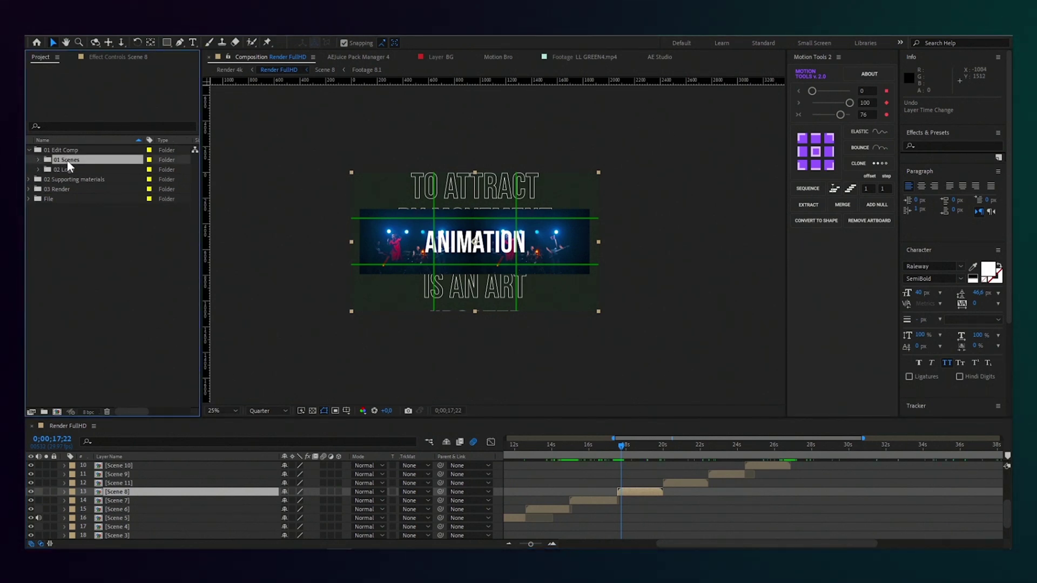
click(38, 160)
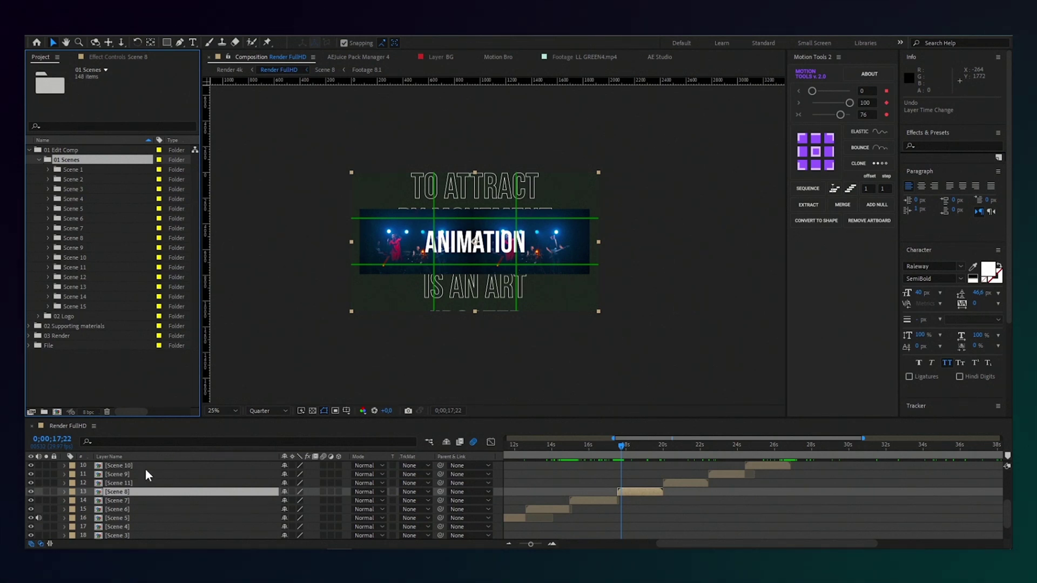
click(47, 236)
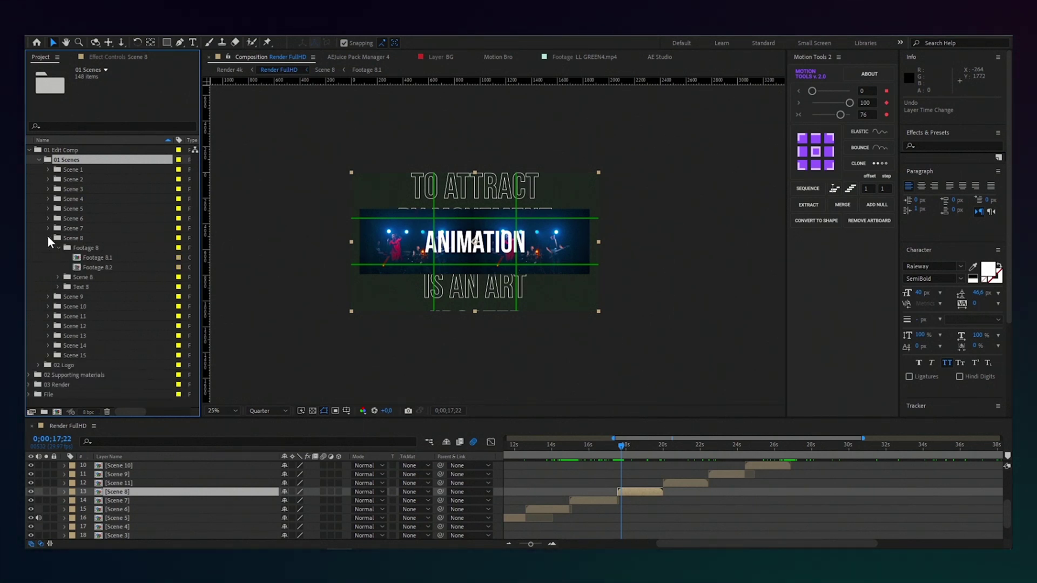
click(105, 258)
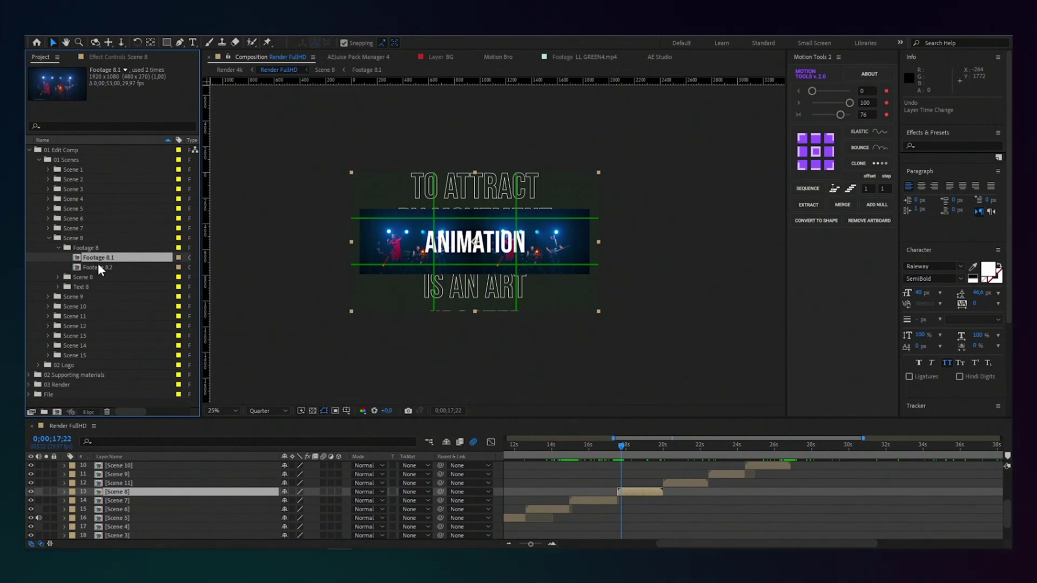
click(57, 276)
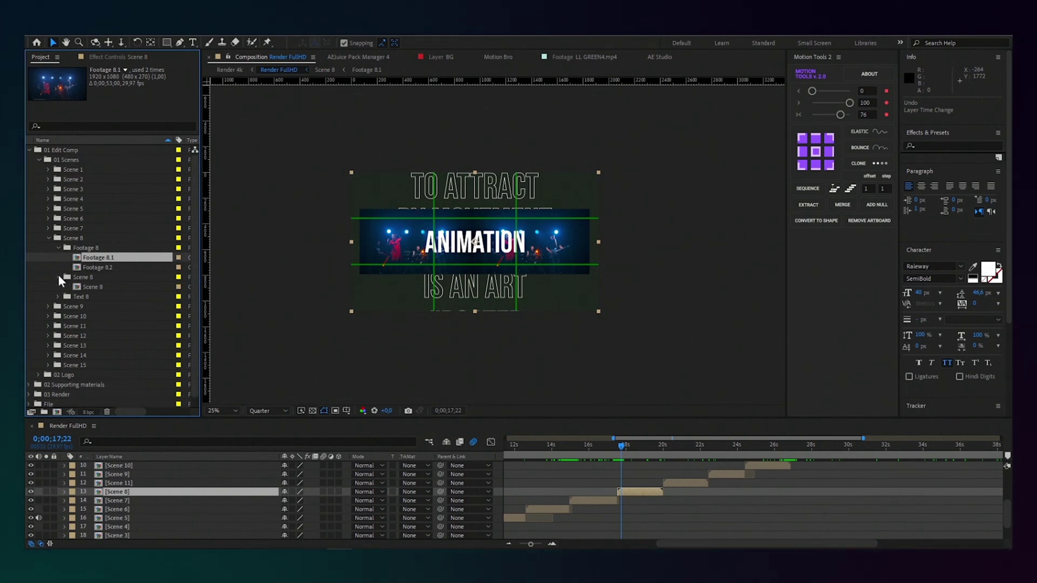
Add the Scene 8 composition to the Render FullHD timeline and shift the copy to start at about 0;00;12;03.
click(99, 286)
drag(99, 287, 579, 484)
click(591, 445)
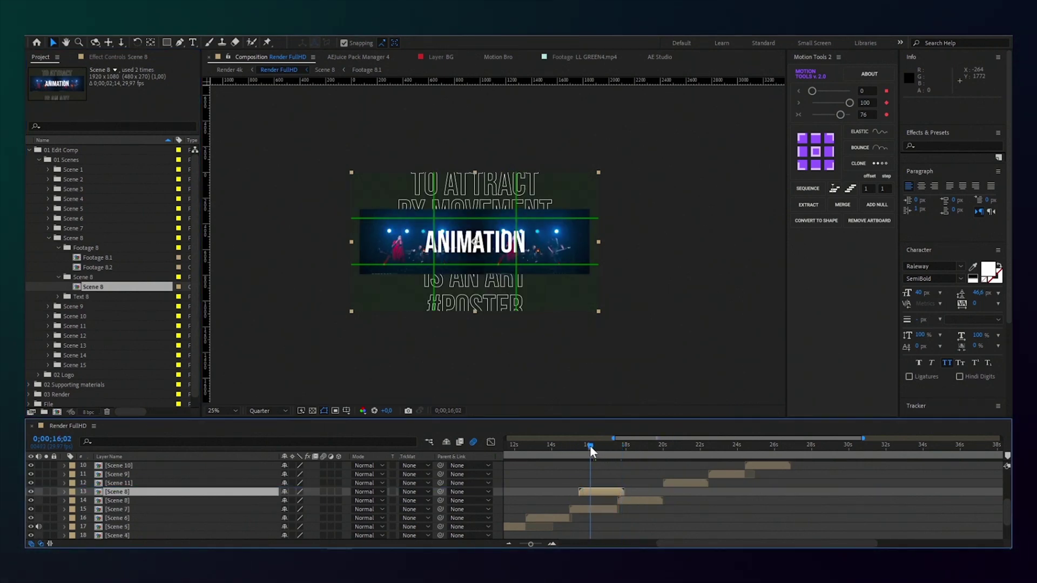
drag(601, 488, 535, 492)
drag(544, 453, 555, 452)
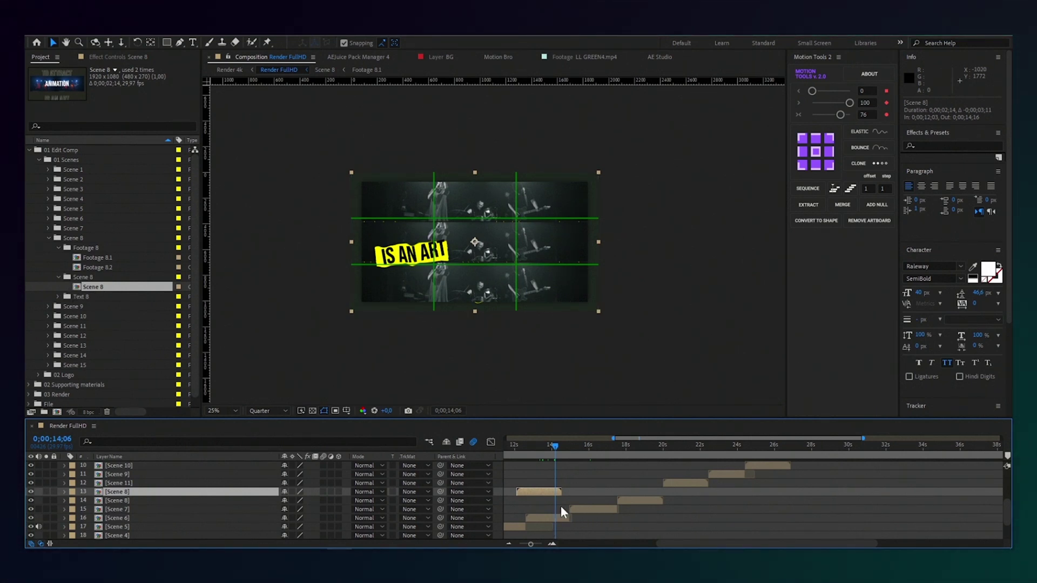
Delete the Scene 6 layer and move the Scene 8 copy into its place in the timeline and layer order.
click(549, 514)
key(Delete)
drag(535, 492, 540, 493)
drag(162, 494, 163, 511)
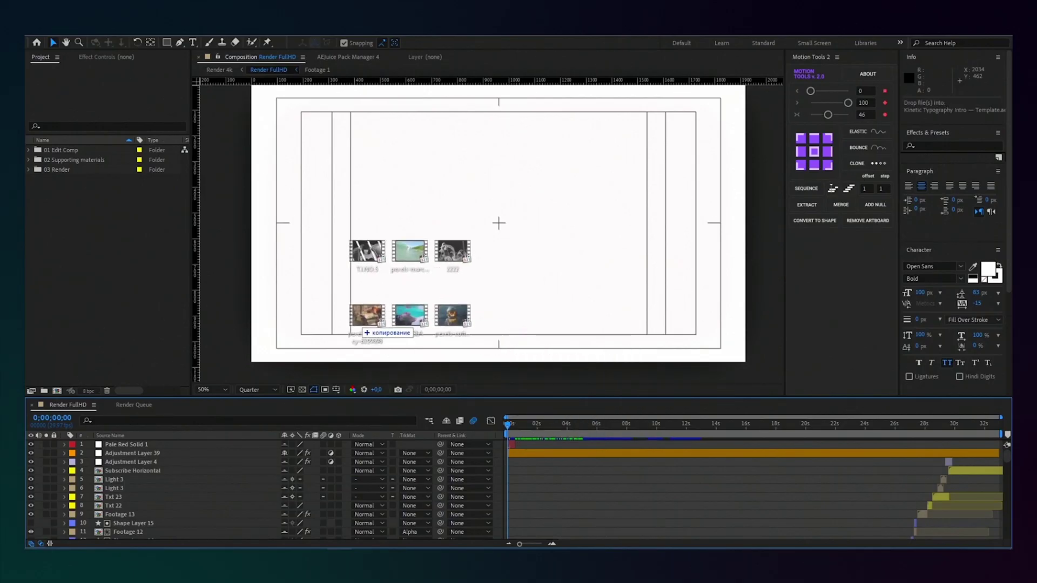
Import the six video clips into the project and create a folder named File.
drag(359, 335, 102, 295)
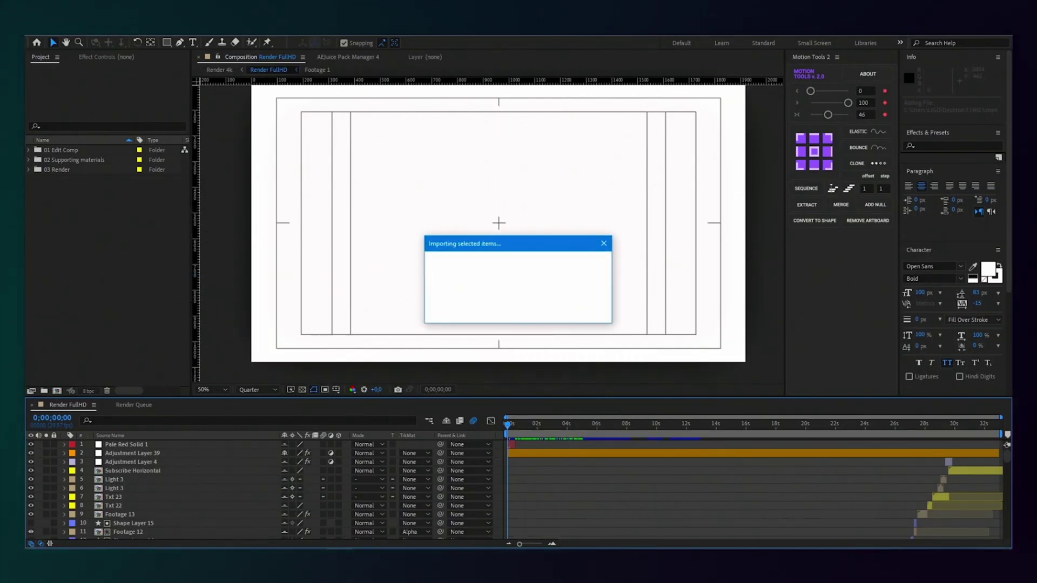
right_click(69, 278)
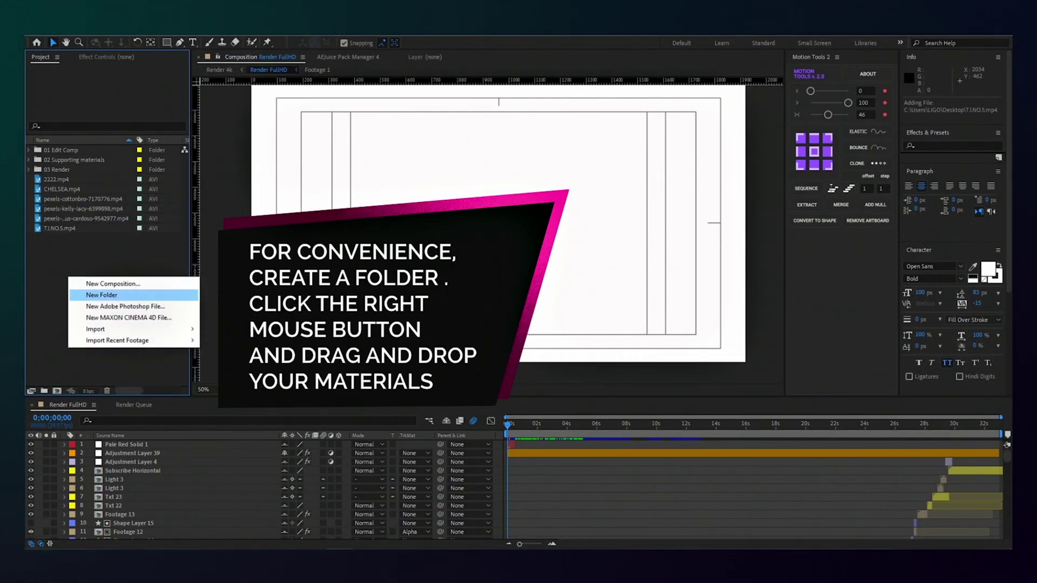
click(101, 295)
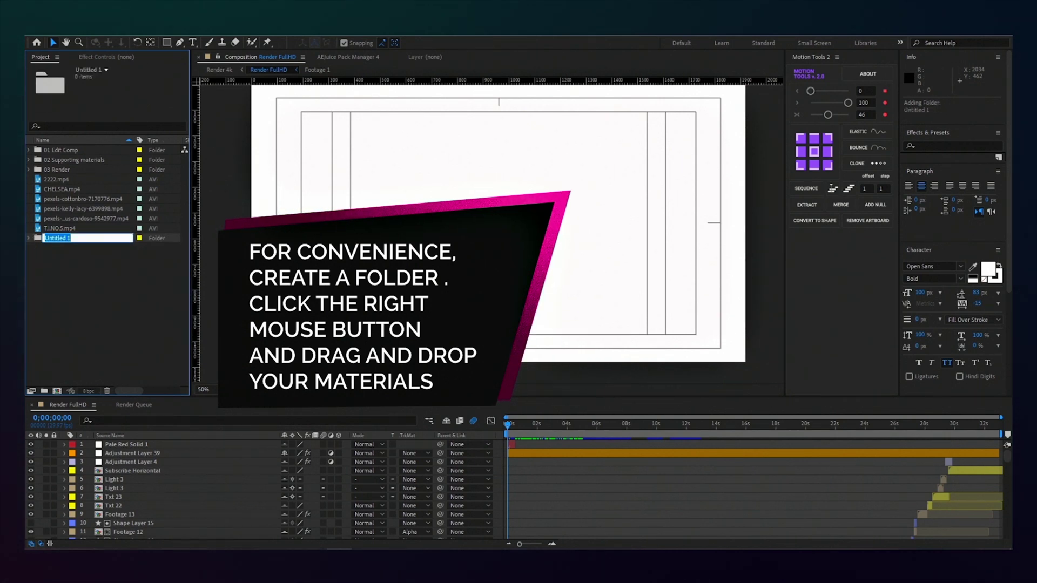
text(Fi)
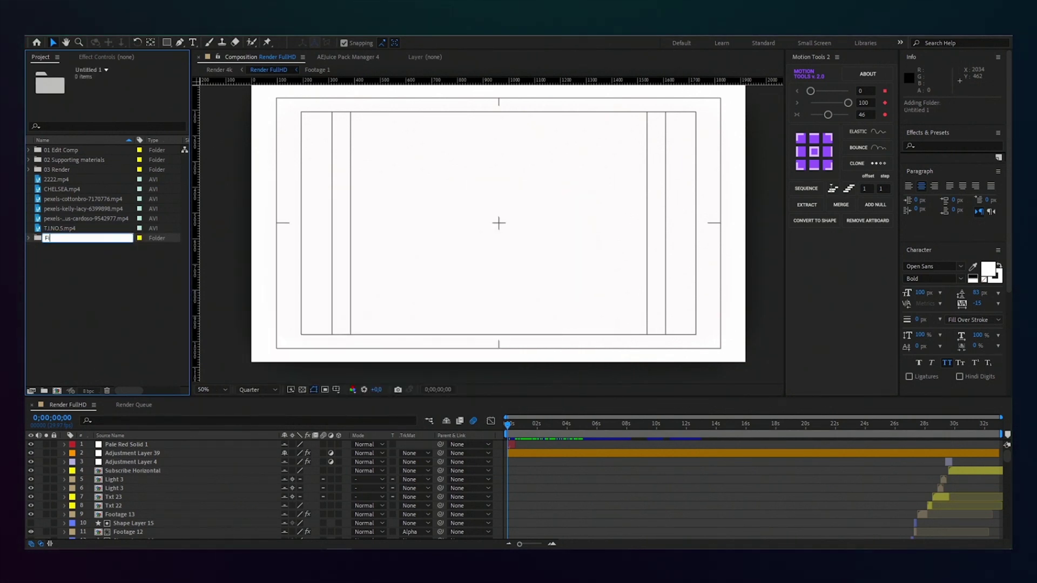
key(Return)
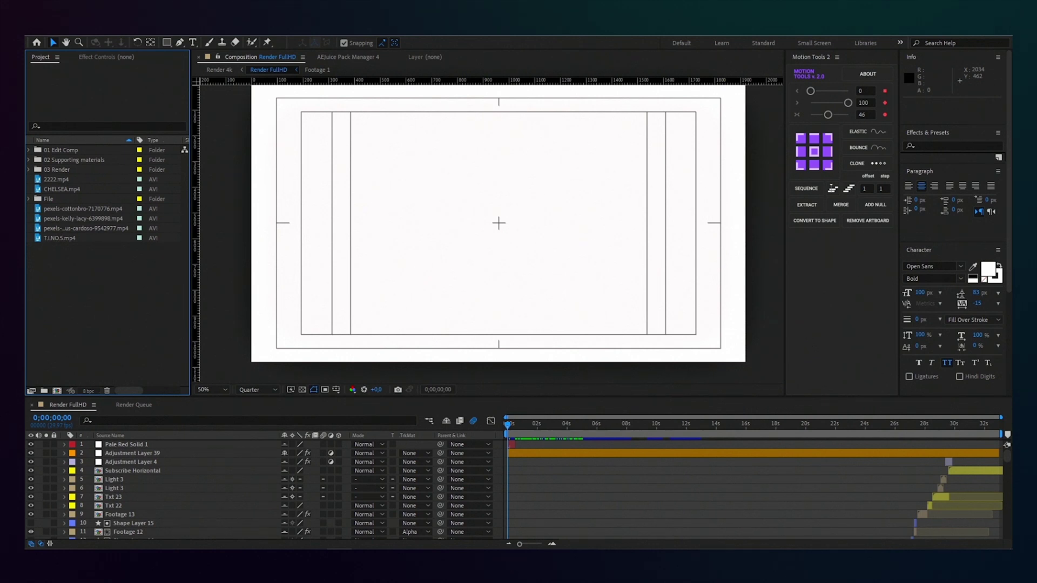
Move all six imported video clips into the File folder.
click(57, 179)
ctrl+click(62, 189)
ctrl+click(82, 209)
ctrl+click(83, 218)
ctrl+click(86, 228)
ctrl+click(59, 238)
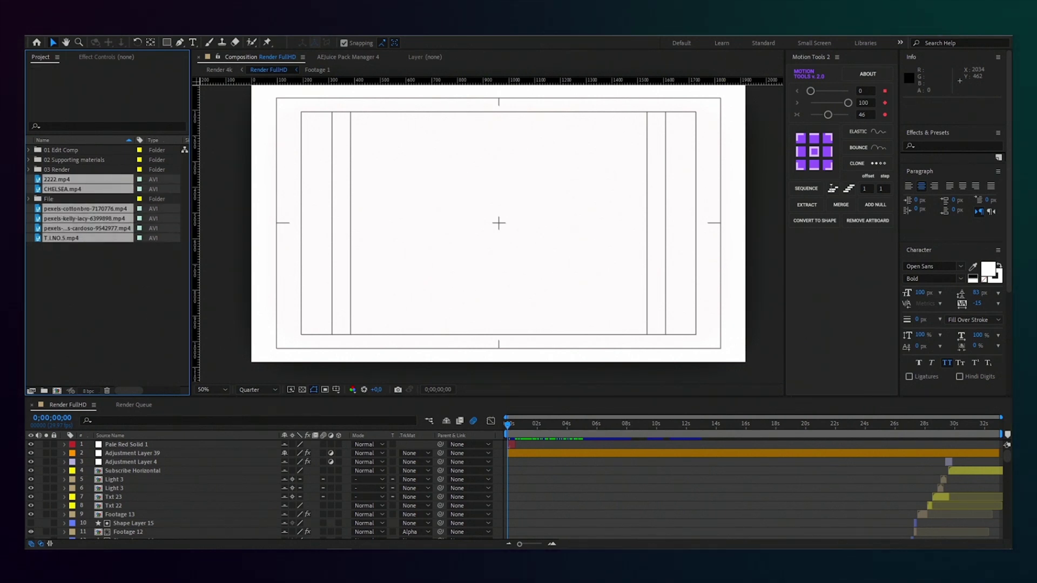
drag(59, 239, 49, 199)
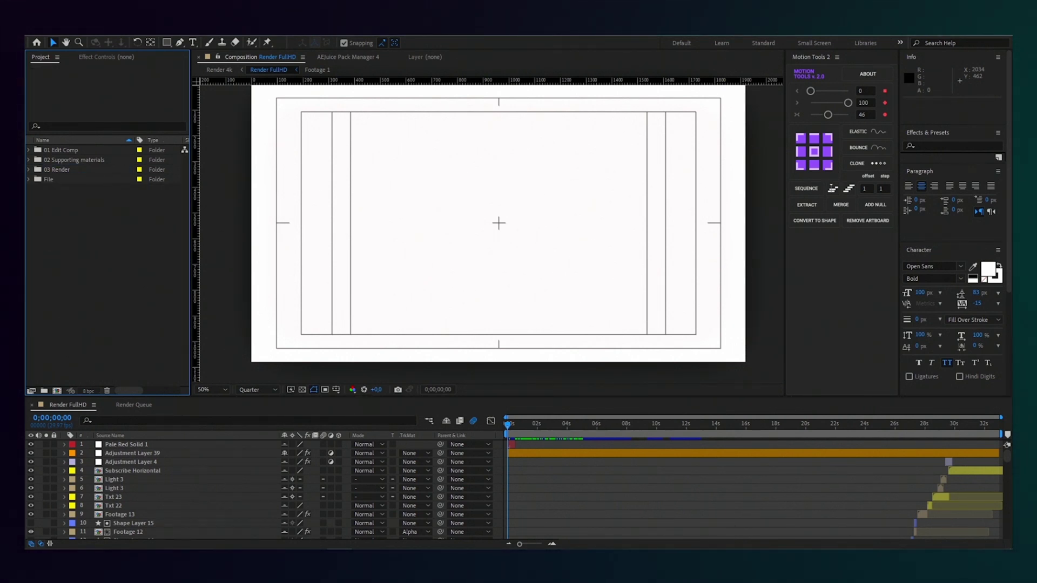
Open the Render FullHD composition from the 03 Render folder and play its preview, stopping playback when finished.
click(29, 170)
double_click(73, 189)
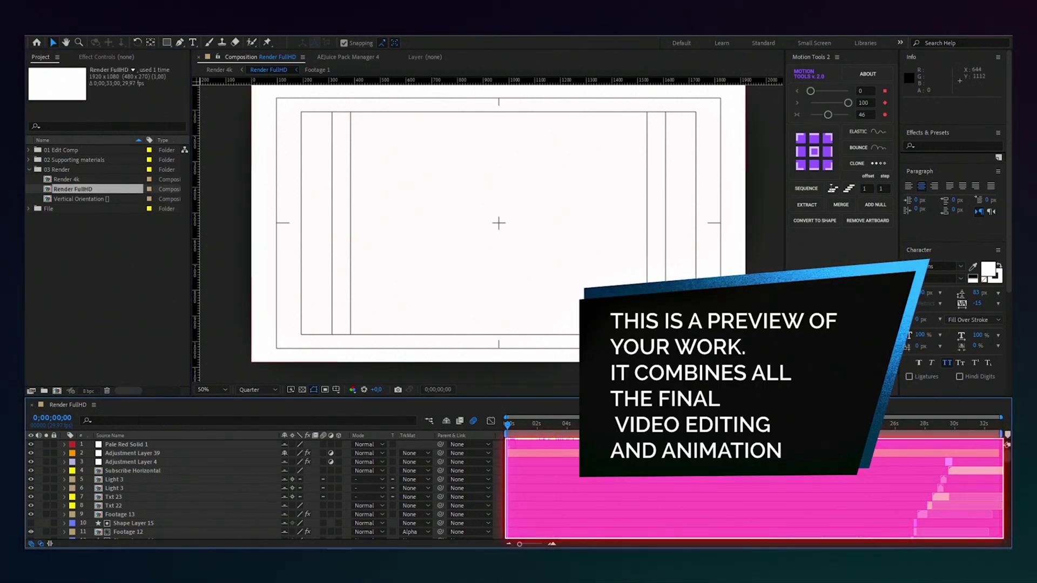
key(space)
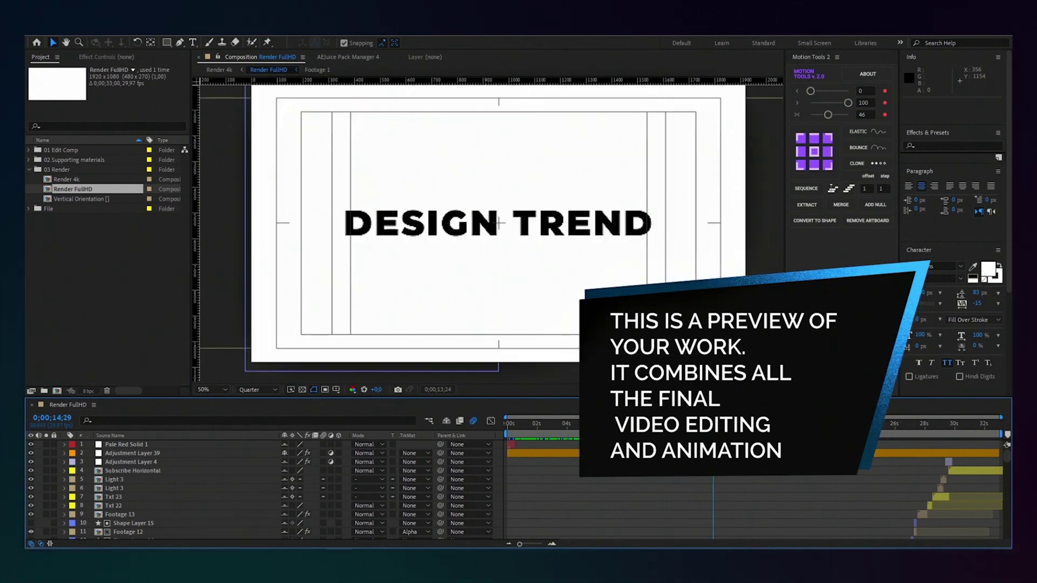
key(space)
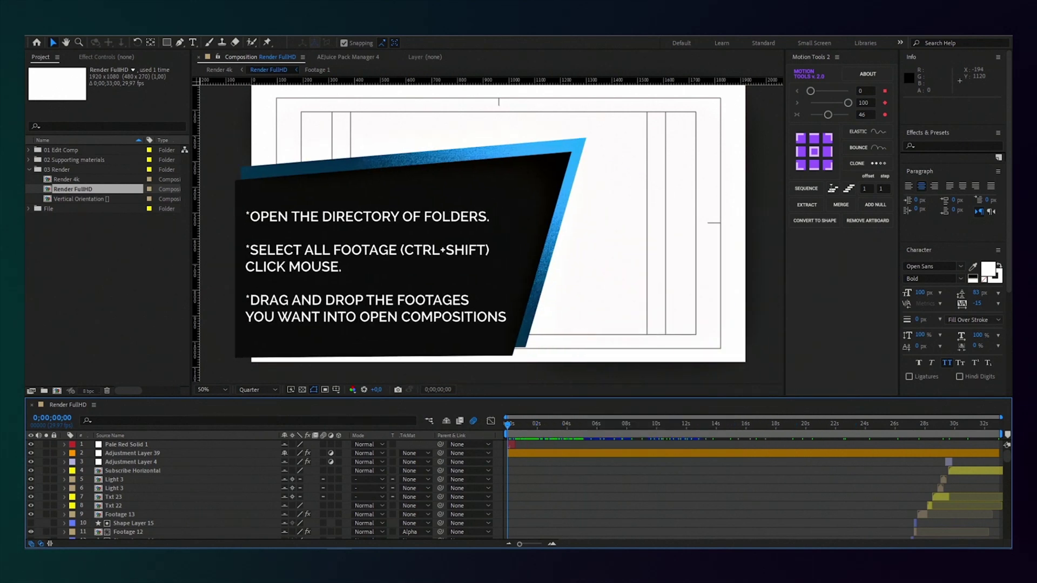
Open all thirteen Footage compositions from the 02 Photo or Video folder inside 01 Edit Comp.
click(29, 150)
double_click(76, 170)
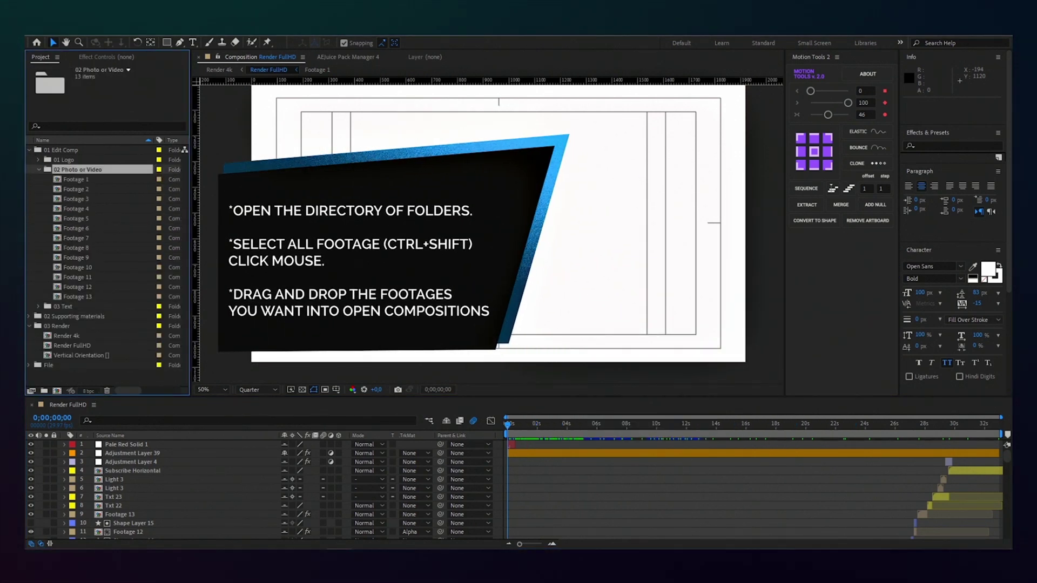
click(76, 179)
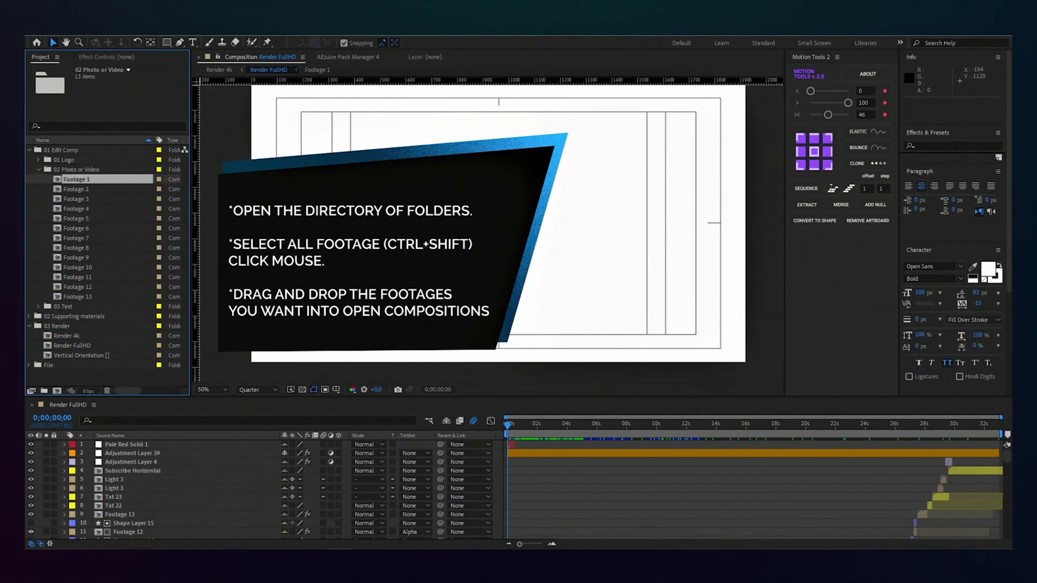
shift+click(78, 297)
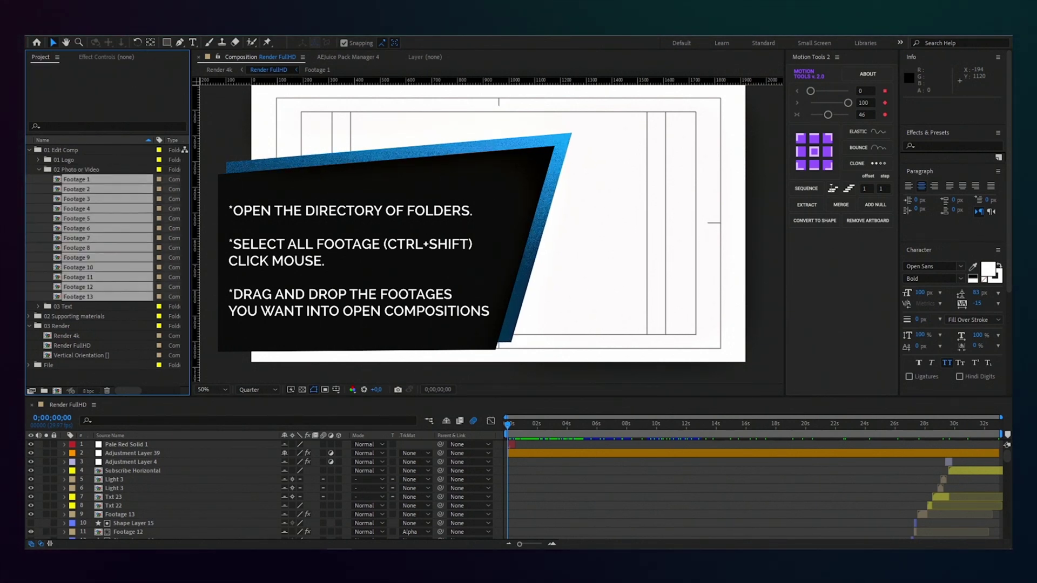
key(KP_Enter)
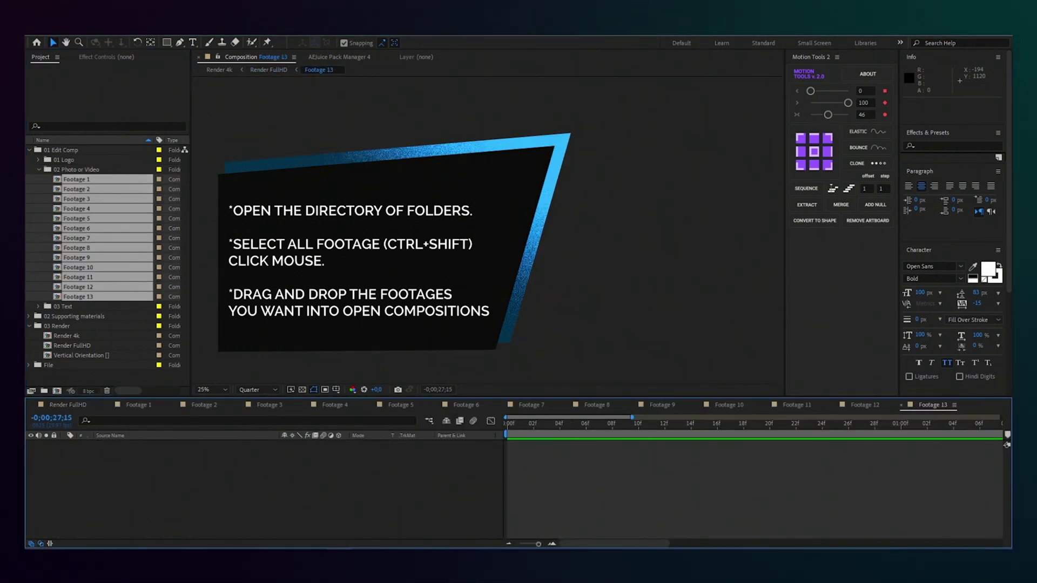
Add 2222.mp4 from the File folder to the Footage 1 composition and scale the layer to 50%.
click(138, 405)
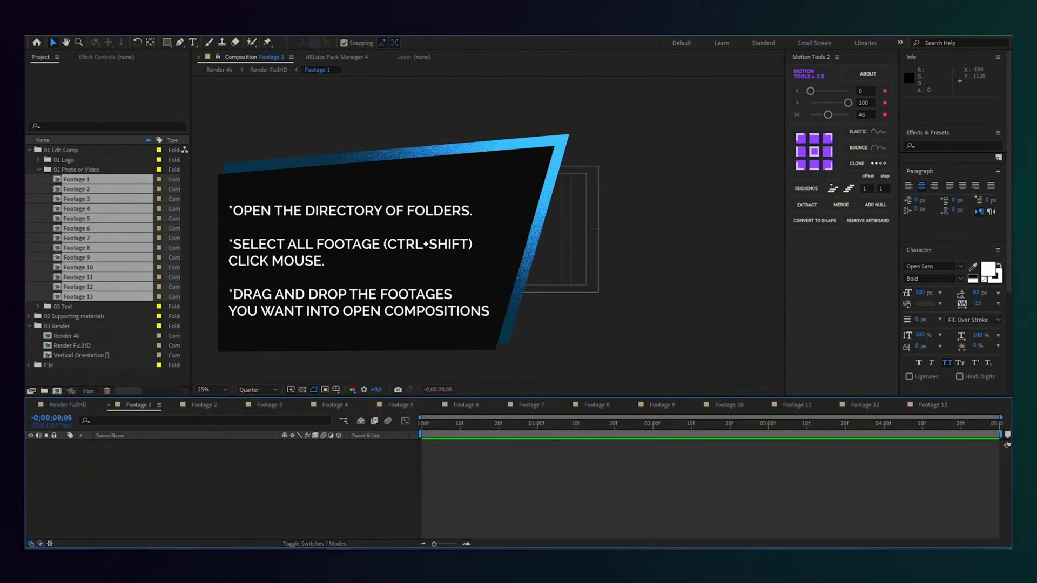
click(29, 365)
scroll(97, 324, down, 3)
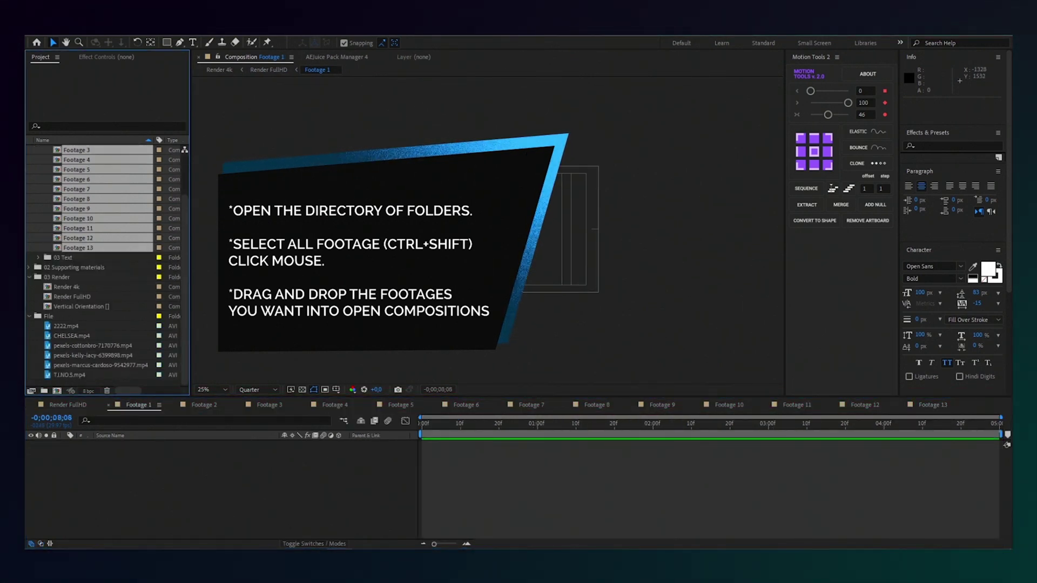
click(67, 327)
drag(103, 326, 148, 479)
key(s)
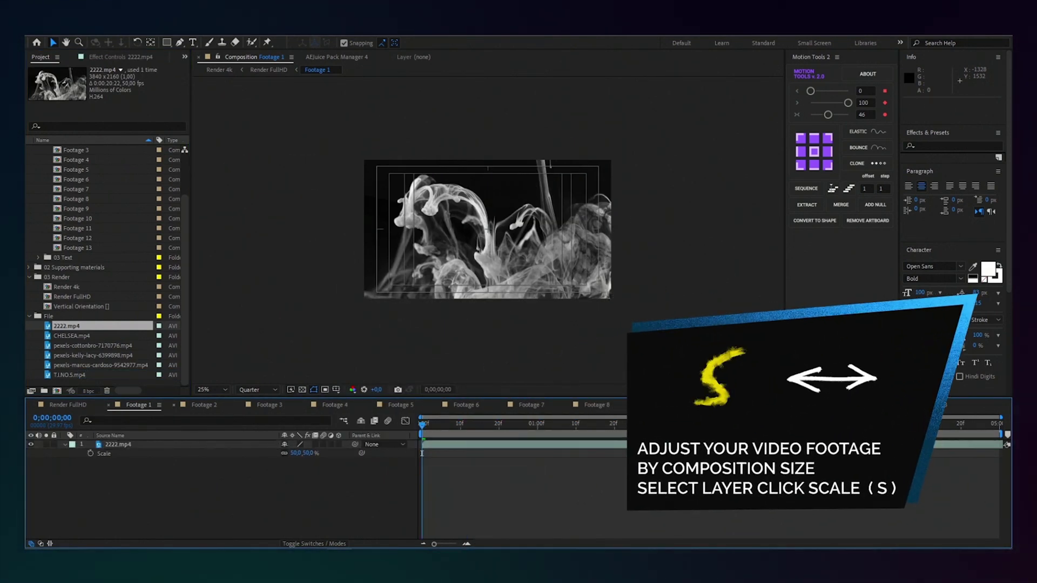
Place CHELSEA.mp4 from the File folder in the Footage 2 composition.
click(205, 405)
click(72, 336)
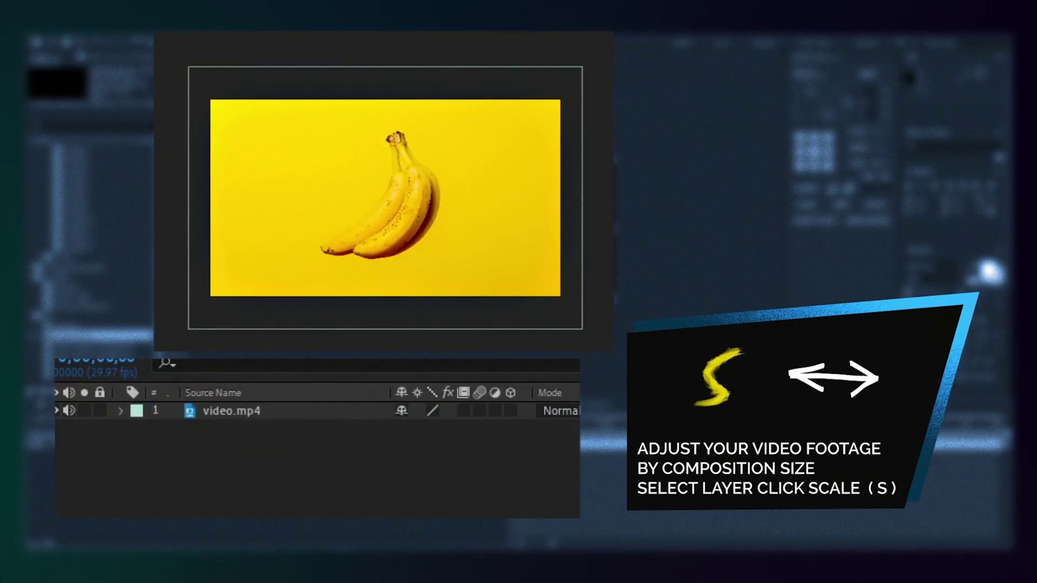
Scale the video.mp4 layer up to about 120.6% so it overfills the composition frame.
click(232, 411)
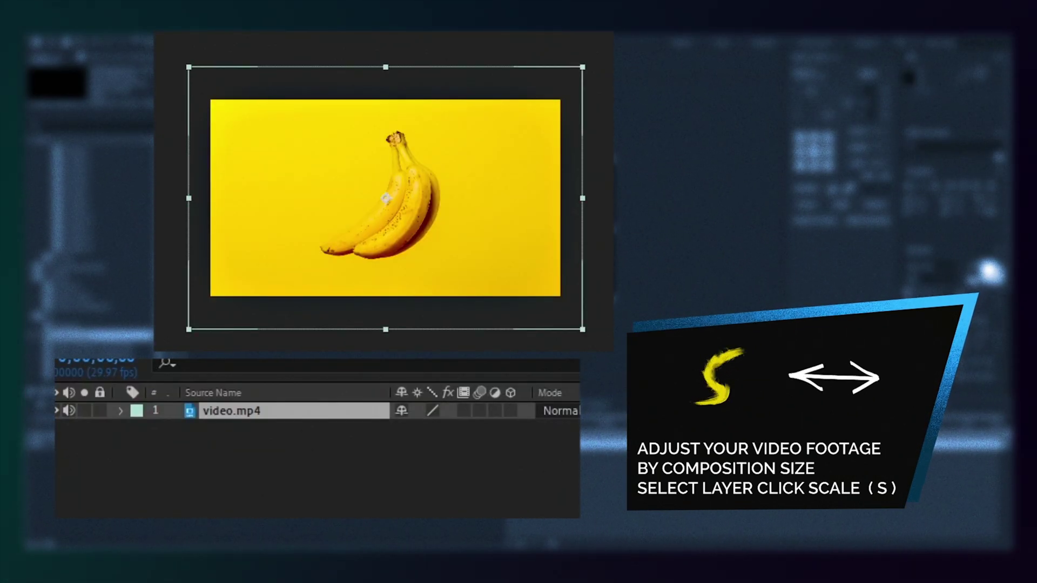
key(s)
drag(453, 429, 584, 428)
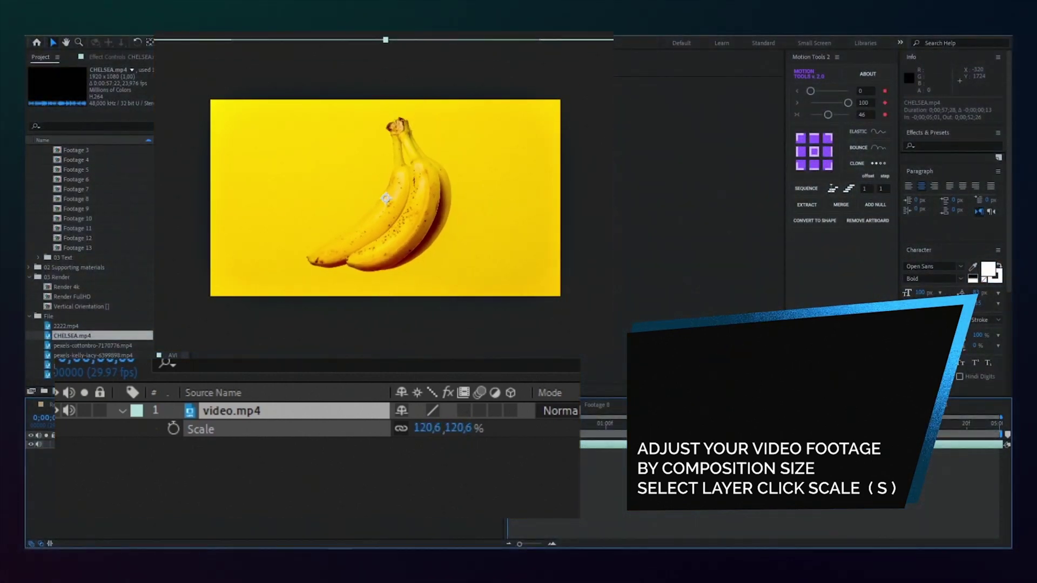
click(453, 437)
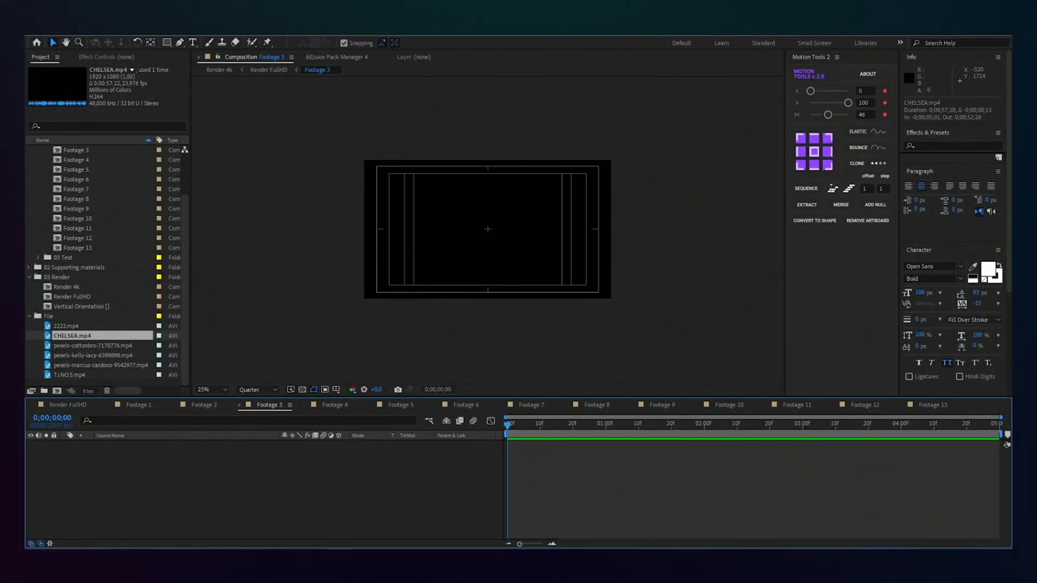
Add the Pexels clip 7170776 to Footage 3, fitted to the composition size, and the Pexels clip 6399898 to Footage 4.
drag(92, 346, 135, 465)
key(ctrl+alt+f)
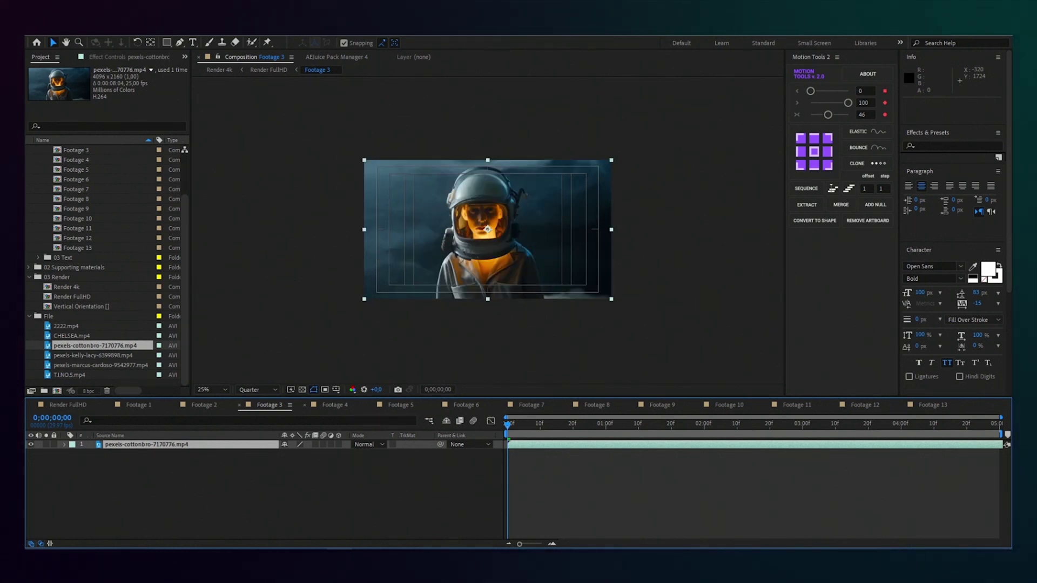
click(335, 405)
drag(92, 355, 124, 470)
key(shift+period)
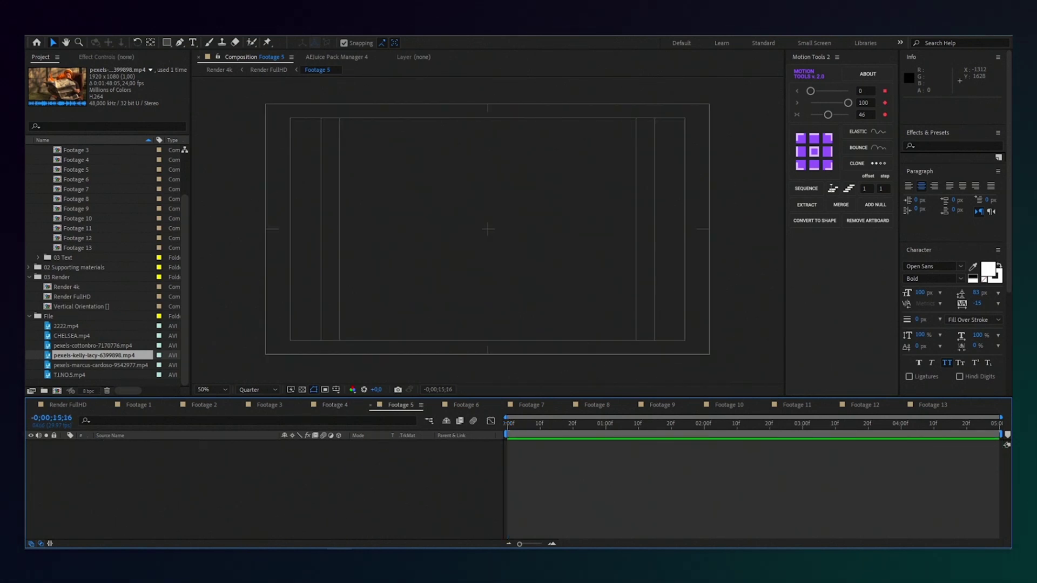
Add the Pexels clip 9542977 to Footage 5 and shift its layer earlier, to an in point of about -0;00;05;13.
drag(101, 365, 110, 524)
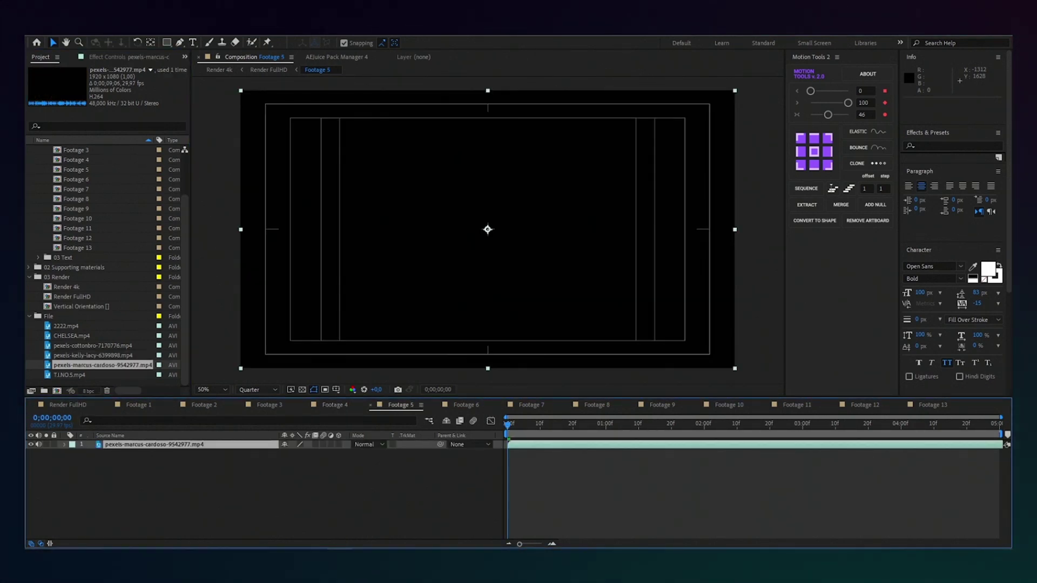
drag(961, 445, 531, 445)
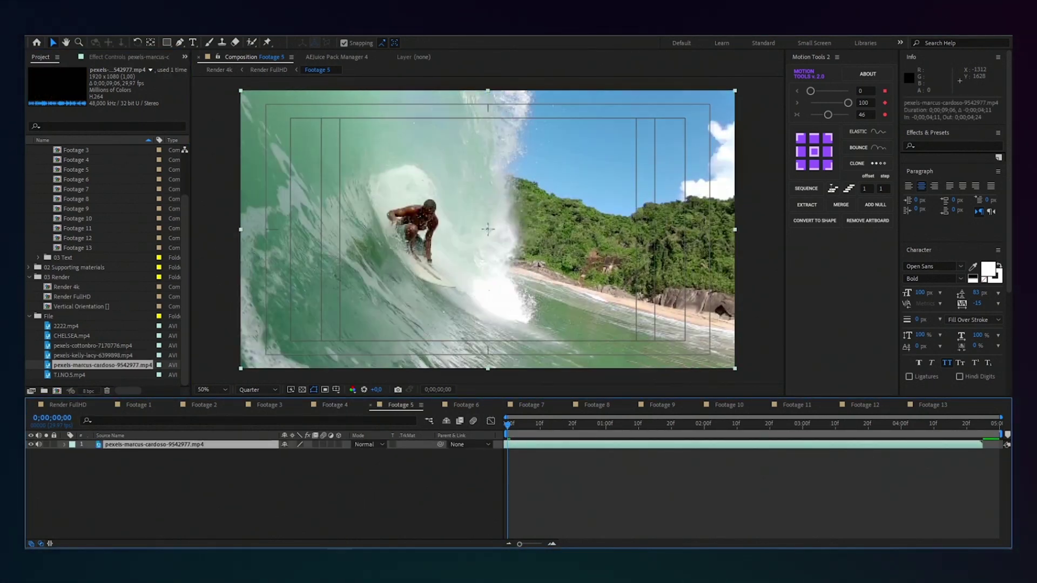
drag(843, 445, 646, 444)
key(shift+alt+Page_Down)
key(shift+alt+Page_Down)
key(shift+alt+Page_Down)
key(shift+alt+Page_Down)
key(shift+alt+Page_Down)
key(shift+alt+Page_Down)
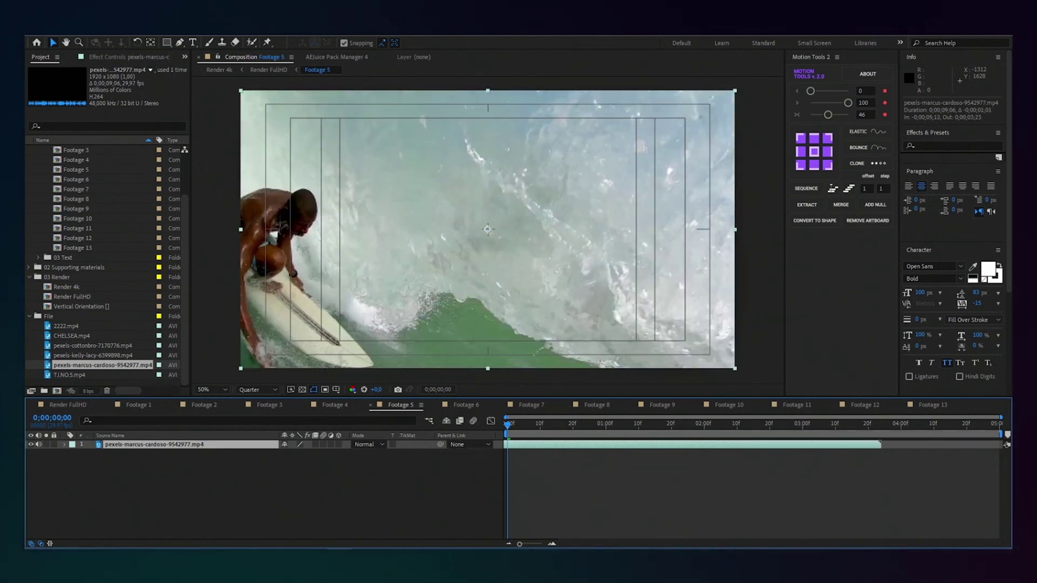
click(648, 492)
Add T.I.NO.5.mp4 from the File folder to the Footage 6 composition.
click(465, 406)
click(71, 375)
key(ctrl+slash)
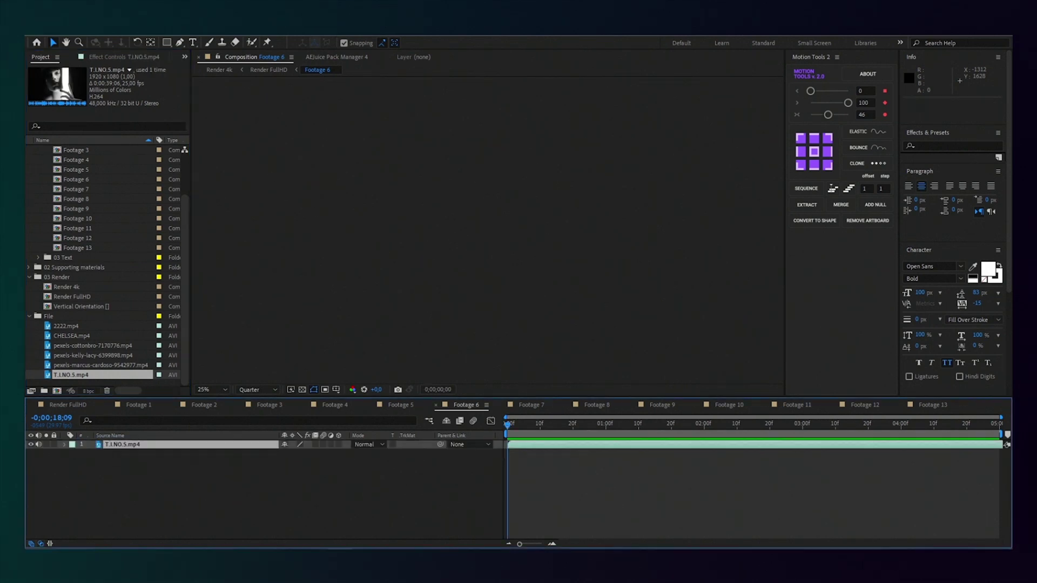
Shift the T.I.NO.5.mp4 layer earlier in Footage 6, to an in point of about -0;00;09;10, and deselect it.
drag(961, 444, 459, 445)
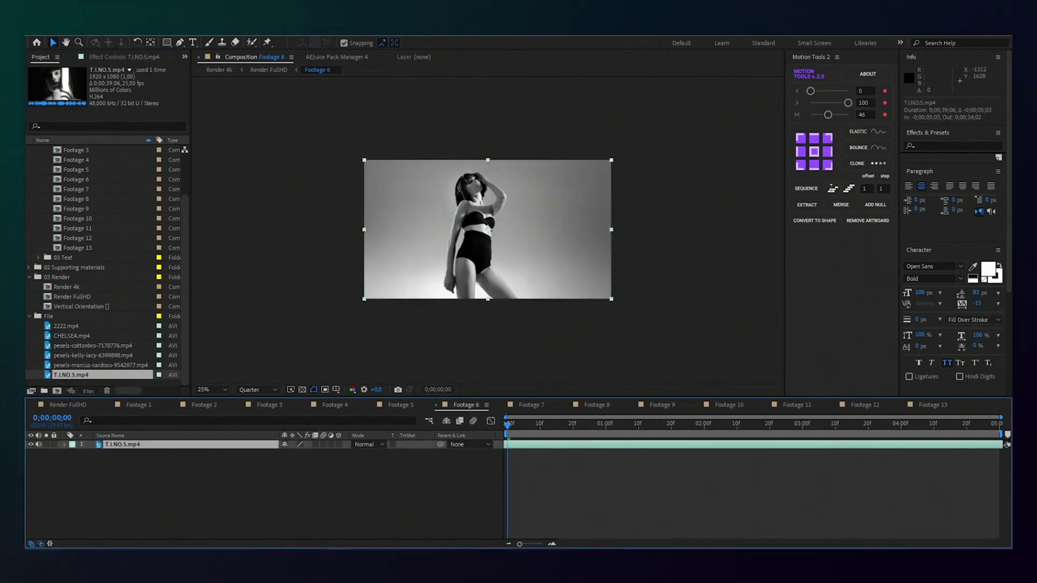
key(shift+alt+Page_Up)
key(shift+alt+Page_Up)
key(shift+alt+Page_Up)
key(shift+alt+Page_Up)
key(shift+alt+Page_Up)
key(shift+alt+Page_Up)
key(shift+alt+Page_Up)
key(shift+alt+Page_Up)
key(shift+alt+Page_Up)
key(shift+alt+Page_Up)
key(shift+alt+Page_Up)
key(shift+alt+Page_Up)
key(shift+alt+Page_Up)
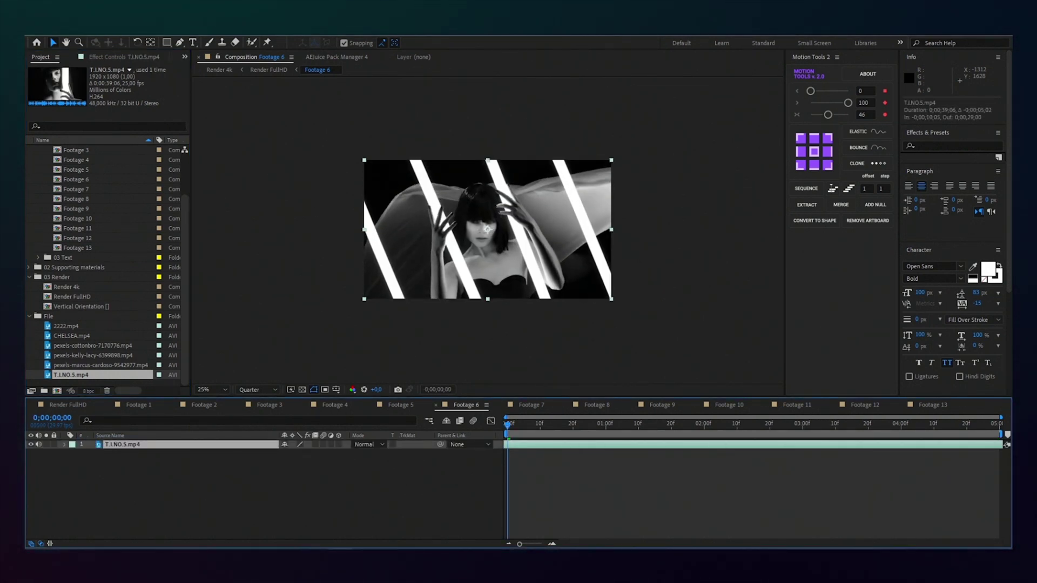
key(alt+Page_Down)
key(alt+Page_Down)
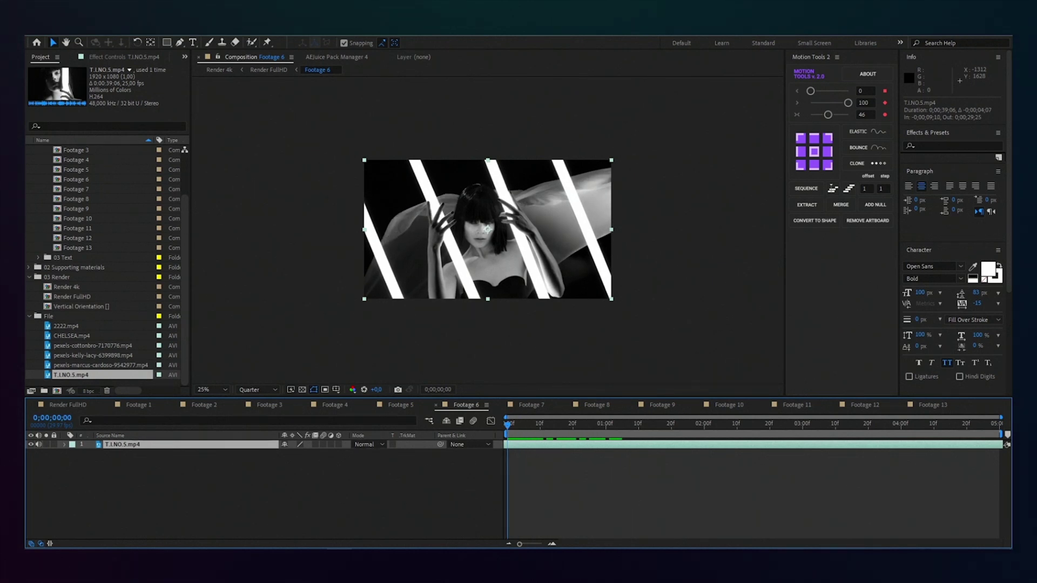
key(alt+Page_Down)
key(alt+Page_Down)
key(alt+Page_Down)
key(alt+Page_Down)
key(alt+Page_Down)
key(alt+Page_Down)
key(alt+Page_Up)
key(alt+Page_Up)
key(ctrl+shift+a)
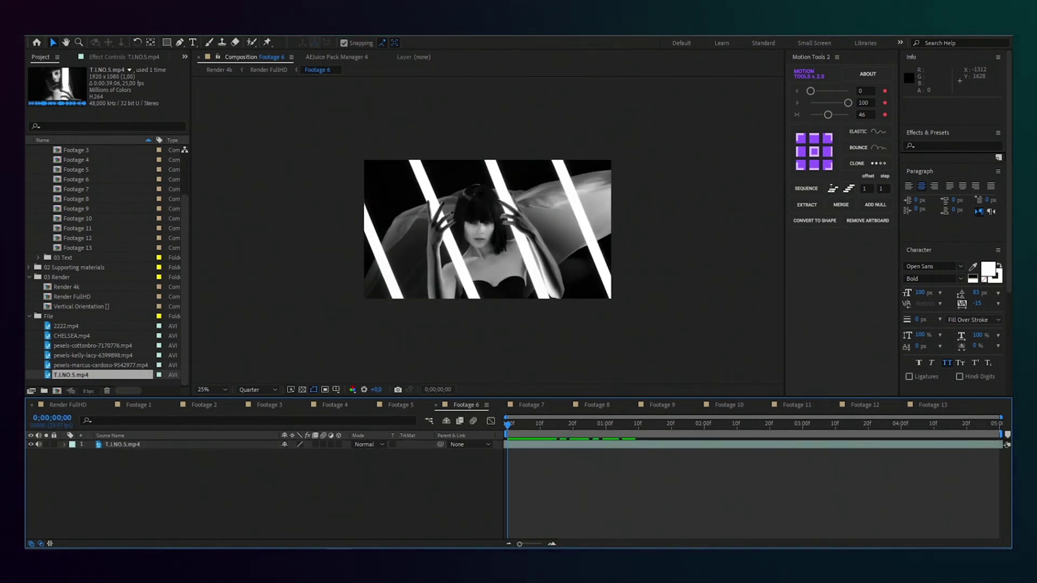
Return to the start of the Render FullHD composition and look through its whole layer stack.
click(68, 405)
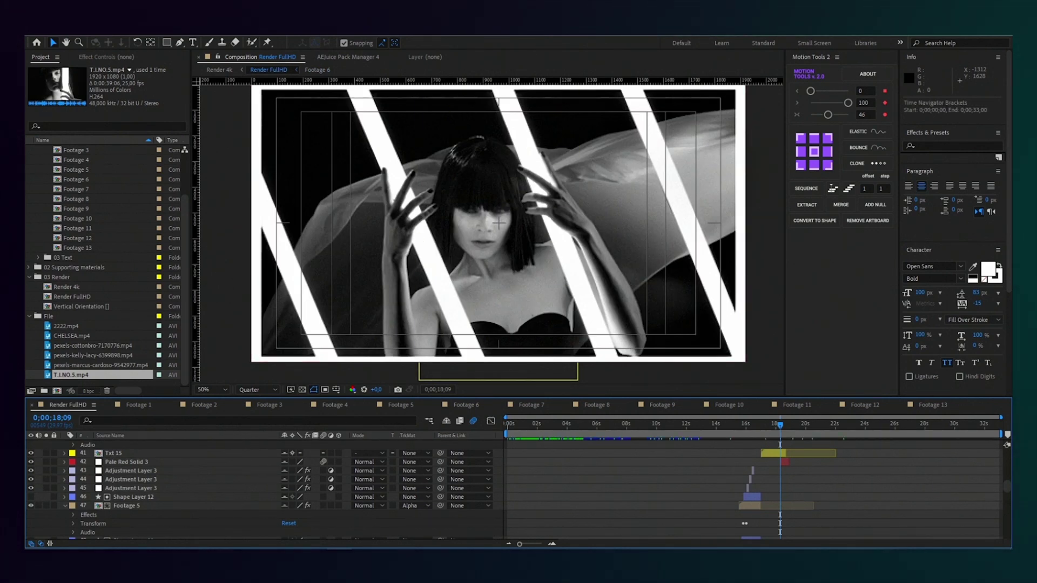
key(Home)
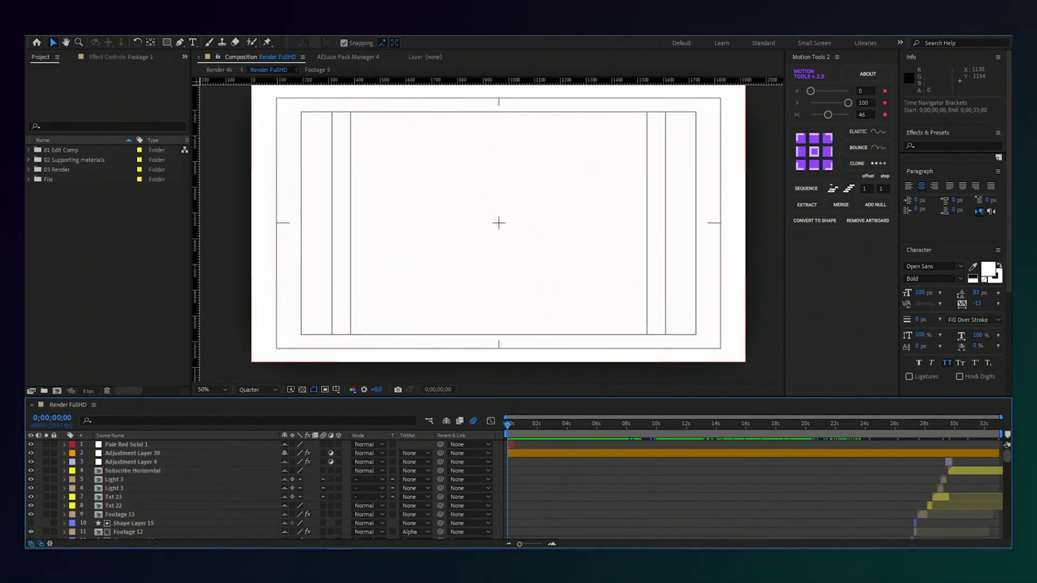
scroll(264, 488, down, 6)
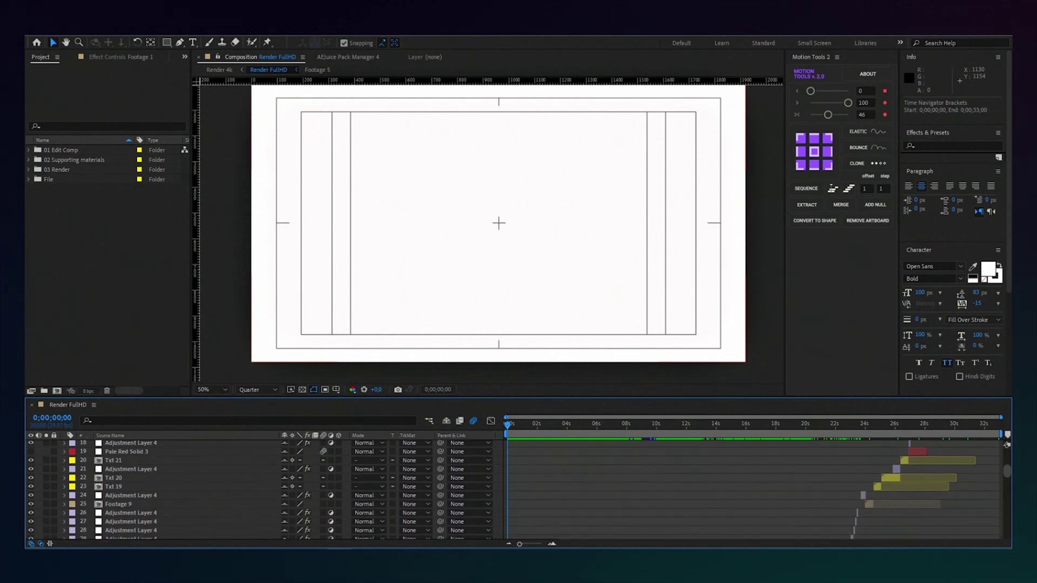
scroll(264, 489, down, 13)
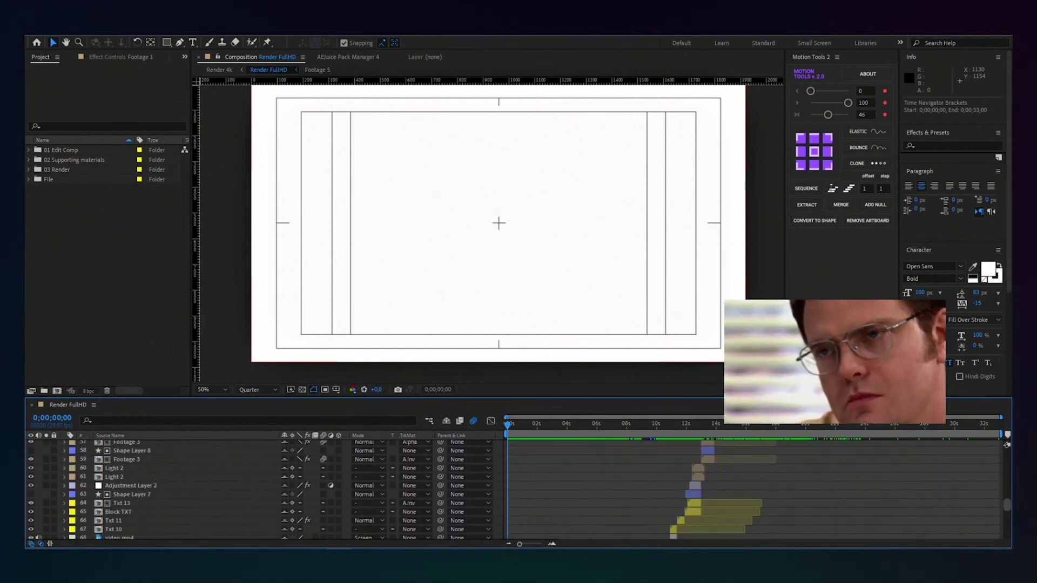
scroll(265, 489, down, 10)
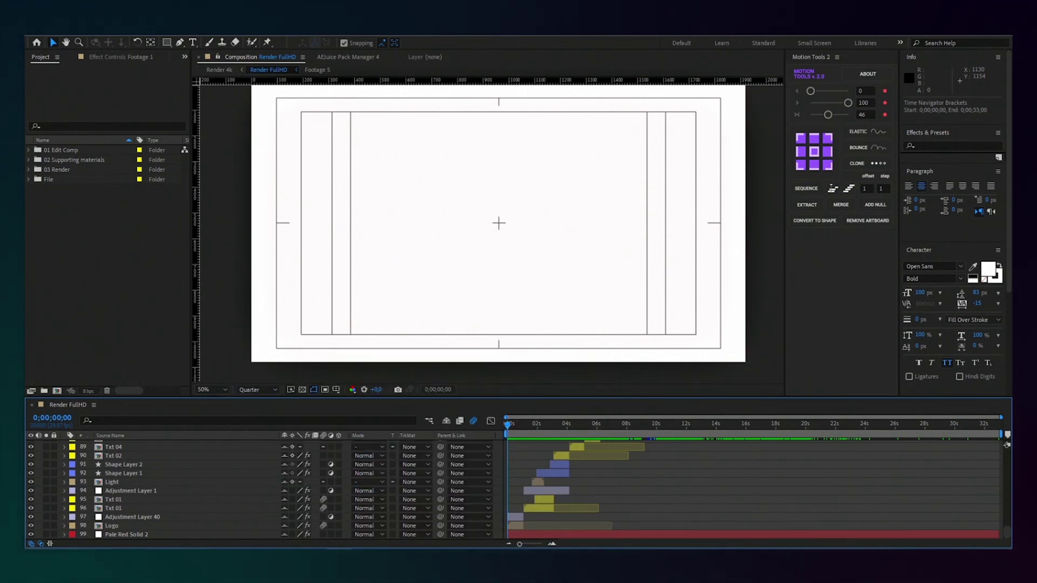
scroll(265, 489, up, 20)
Locate Adjustment Layer 2 directly above Footage 1 in the Render FullHD timeline and turn off its visibility.
drag(507, 425, 654, 425)
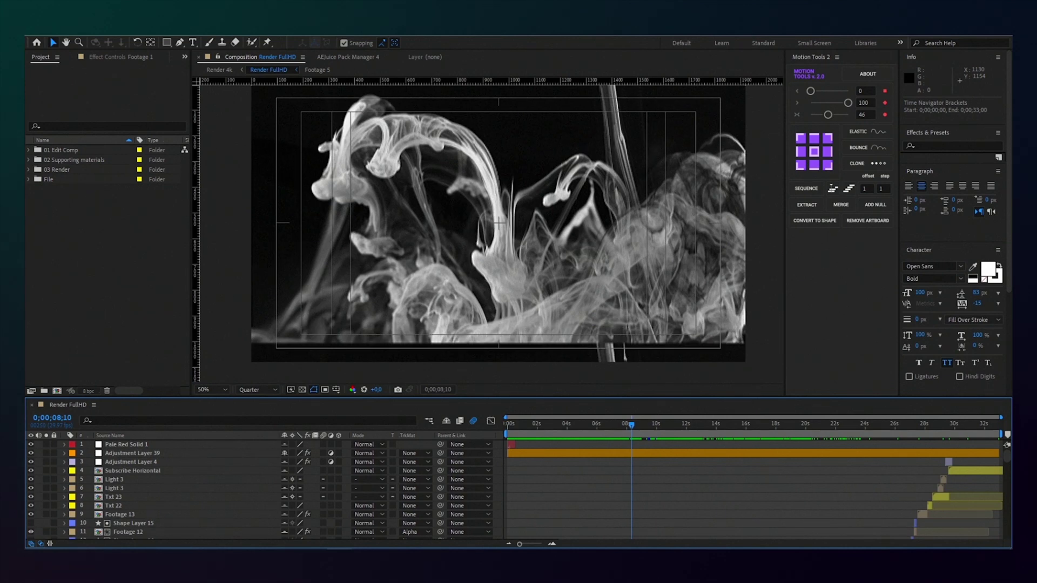
scroll(634, 486, down, 20)
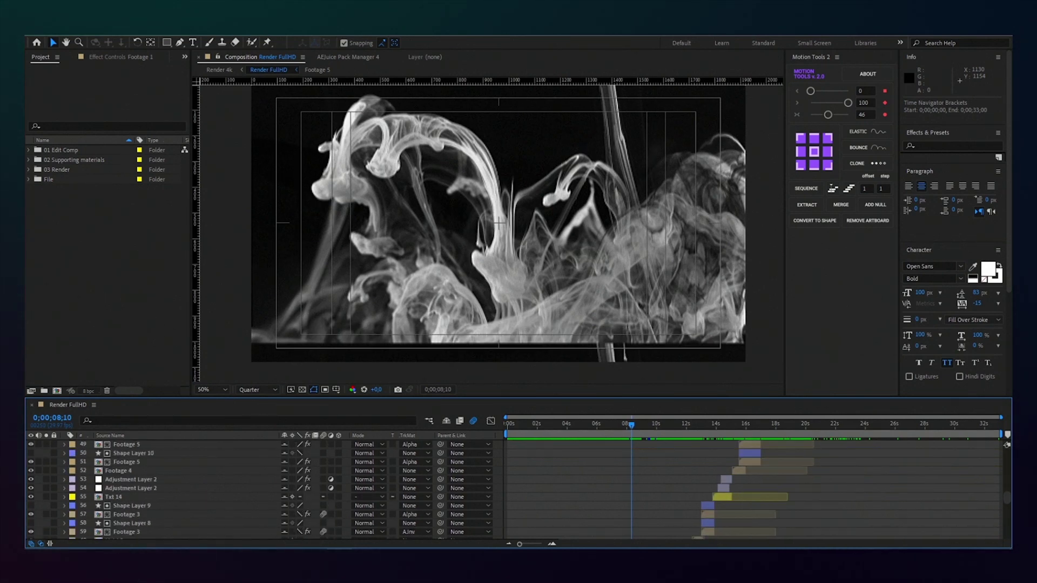
scroll(635, 486, up, 3)
scroll(635, 486, up, 1)
drag(605, 425, 703, 425)
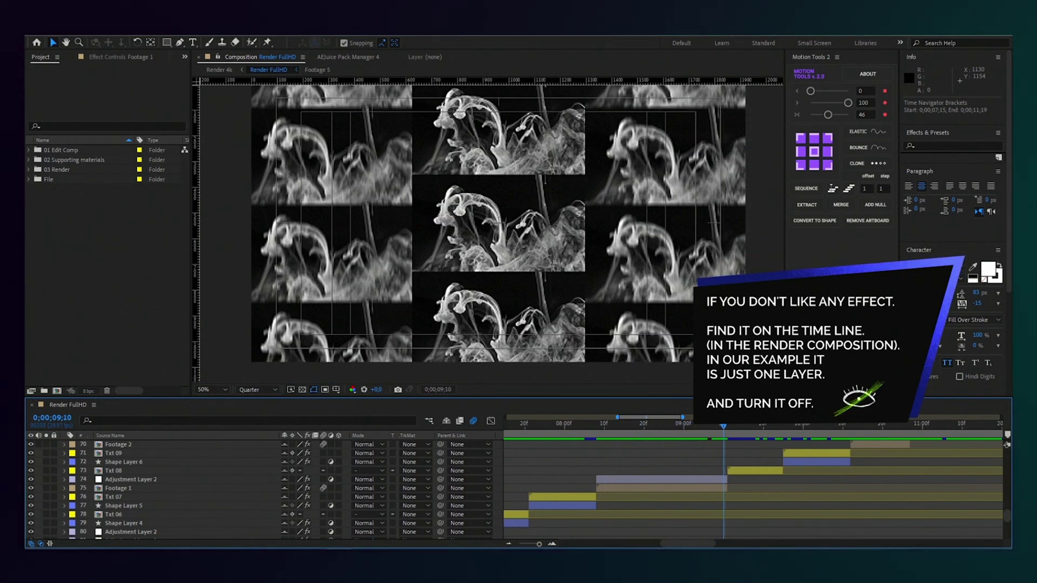
key(semicolon)
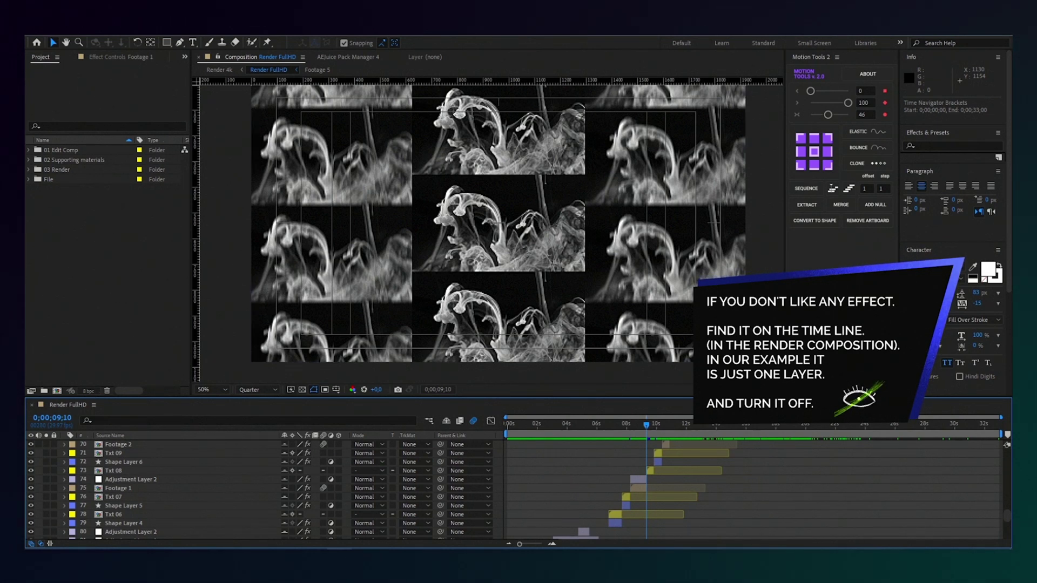
key(semicolon)
click(652, 480)
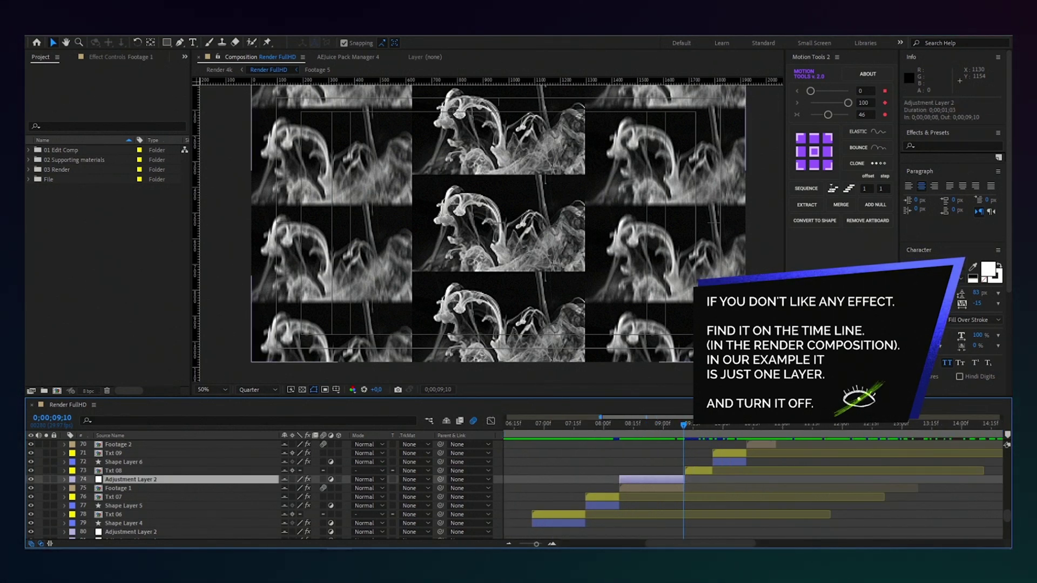
scroll(652, 479, up, 11)
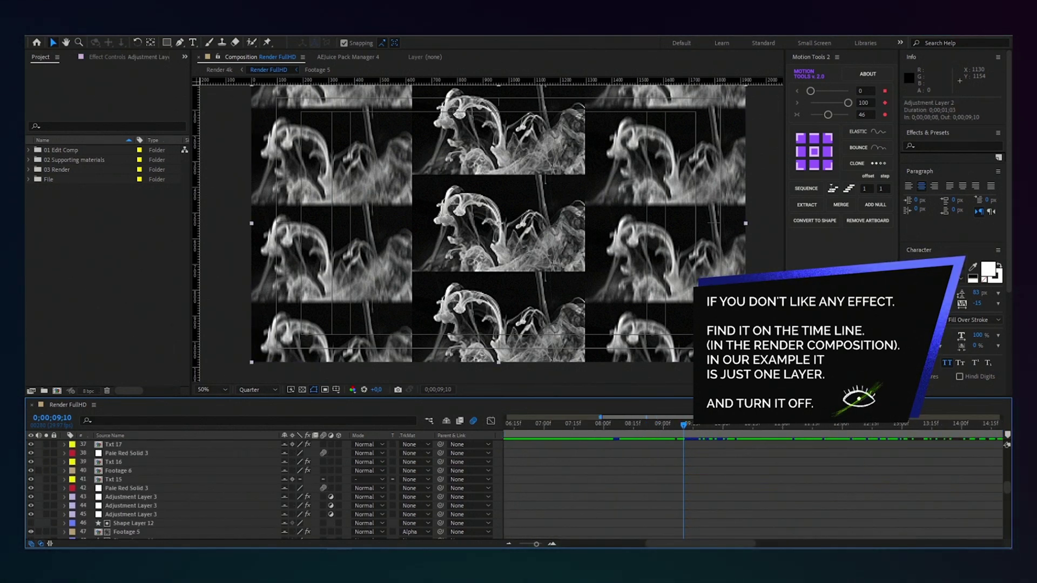
scroll(124, 486, up, 11)
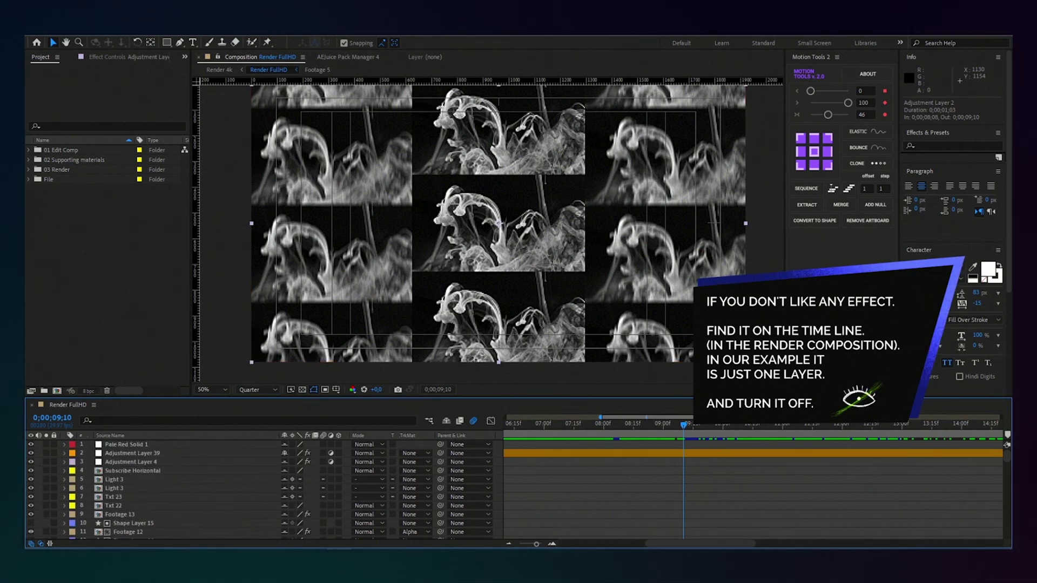
scroll(124, 486, down, 20)
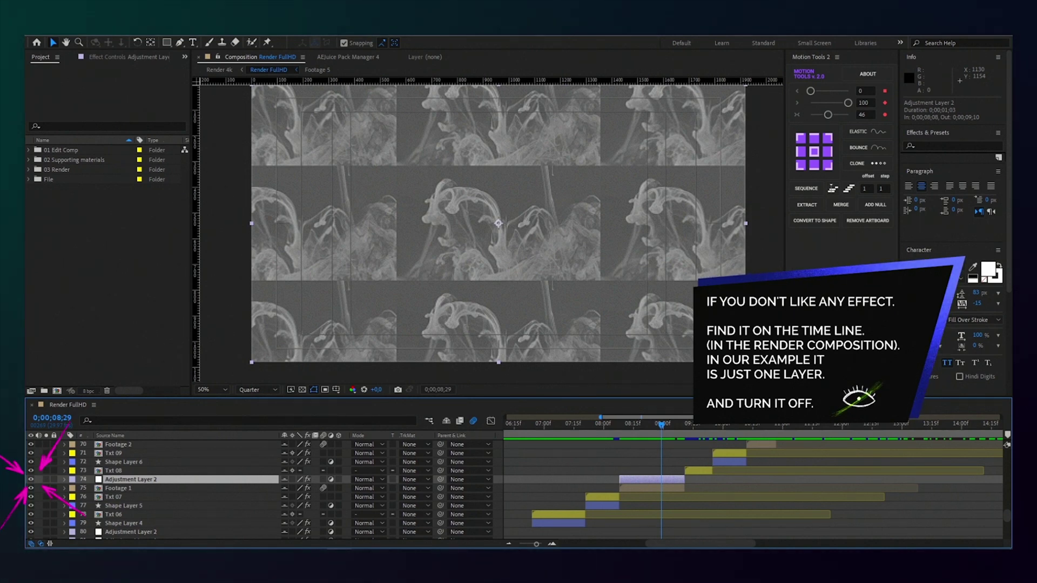
click(30, 479)
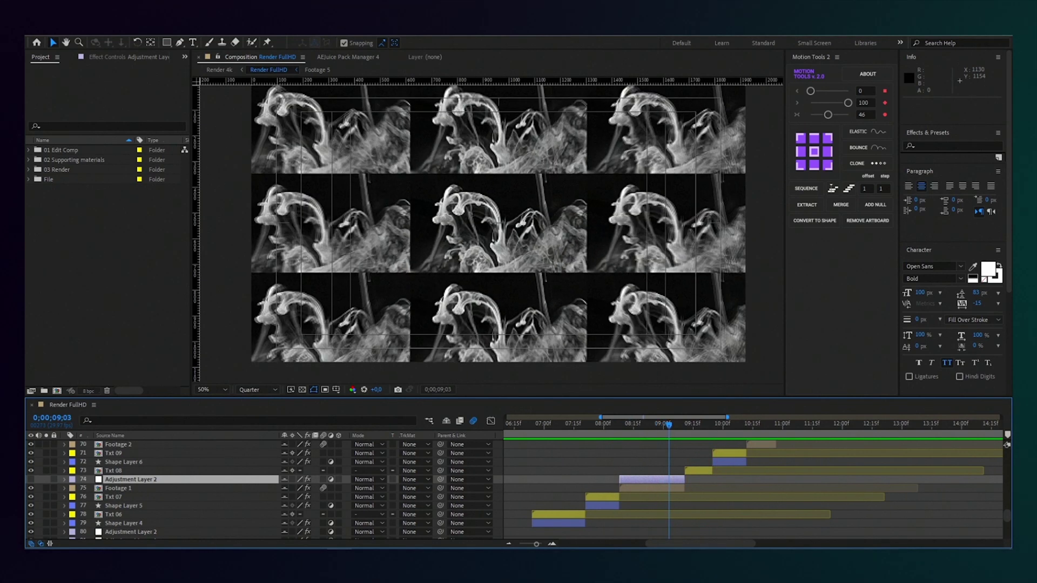
Turn the visibility of Adjustment Layer 2 above Footage 1 back on and play the Render FullHD composition.
click(31, 479)
key(space)
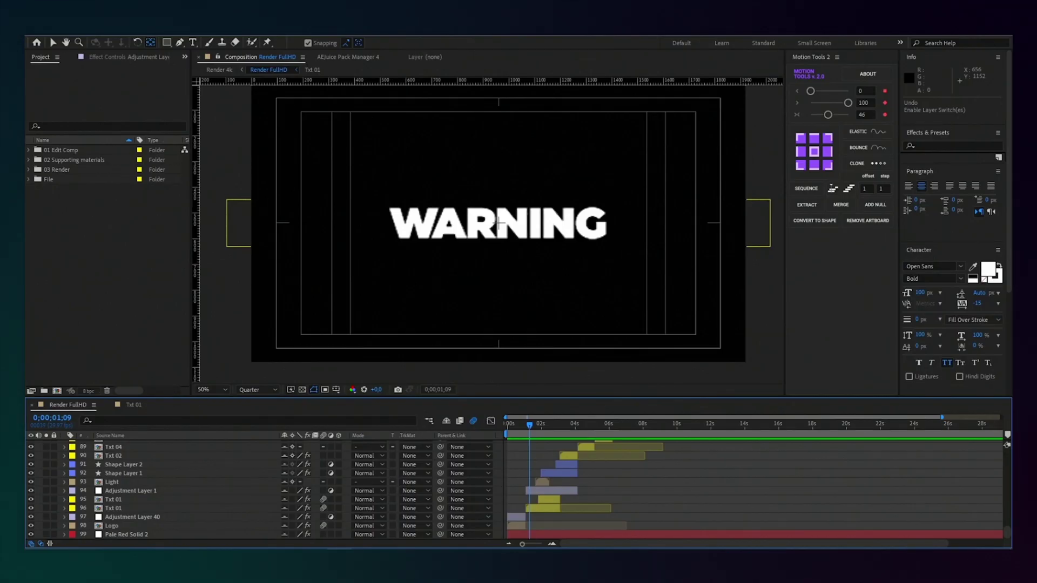
Reveal the 03 Text compositions inside the 01 Edit Comp folder and open Txt 01.
click(29, 150)
click(39, 179)
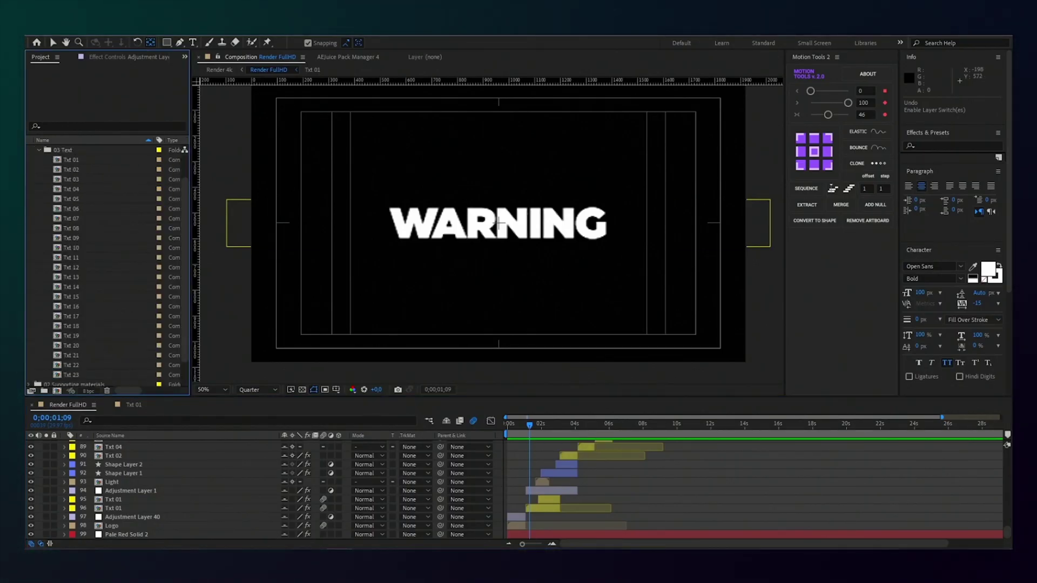
double_click(499, 221)
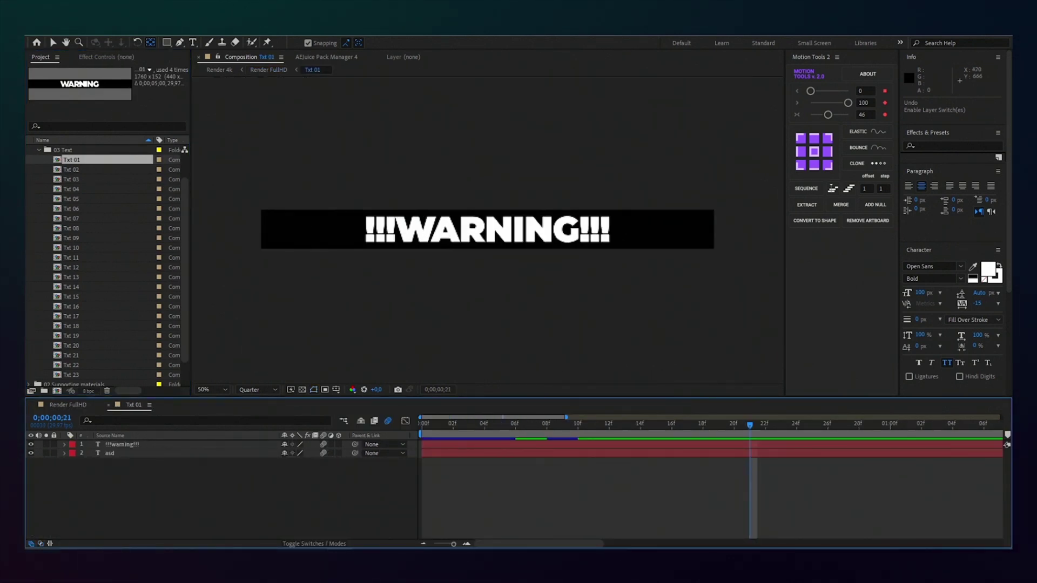
Replace the !!!WARNING!!! text in Txt 01 with FOR and return to Render FullHD.
double_click(122, 445)
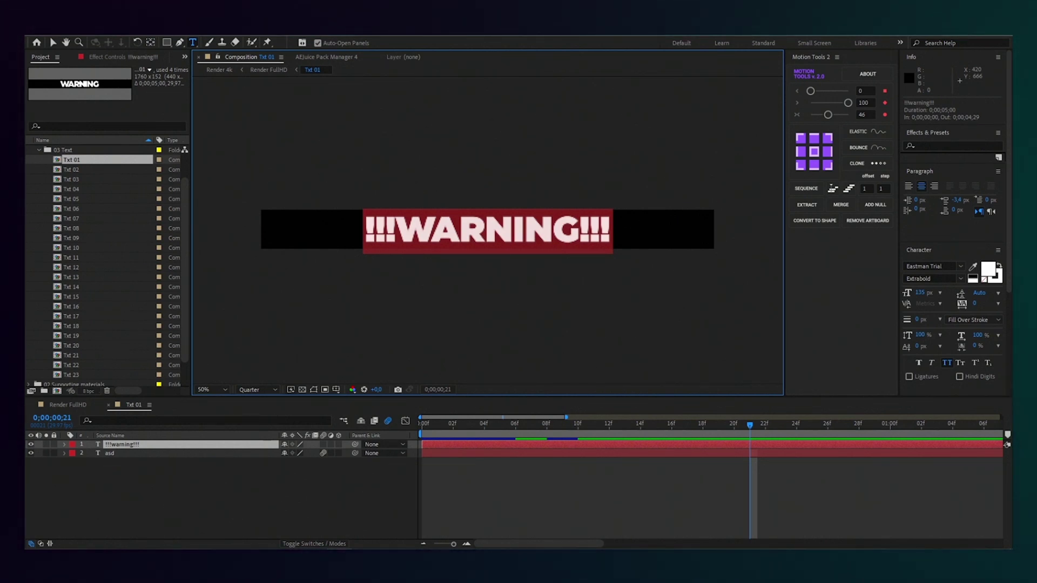
text(FOR)
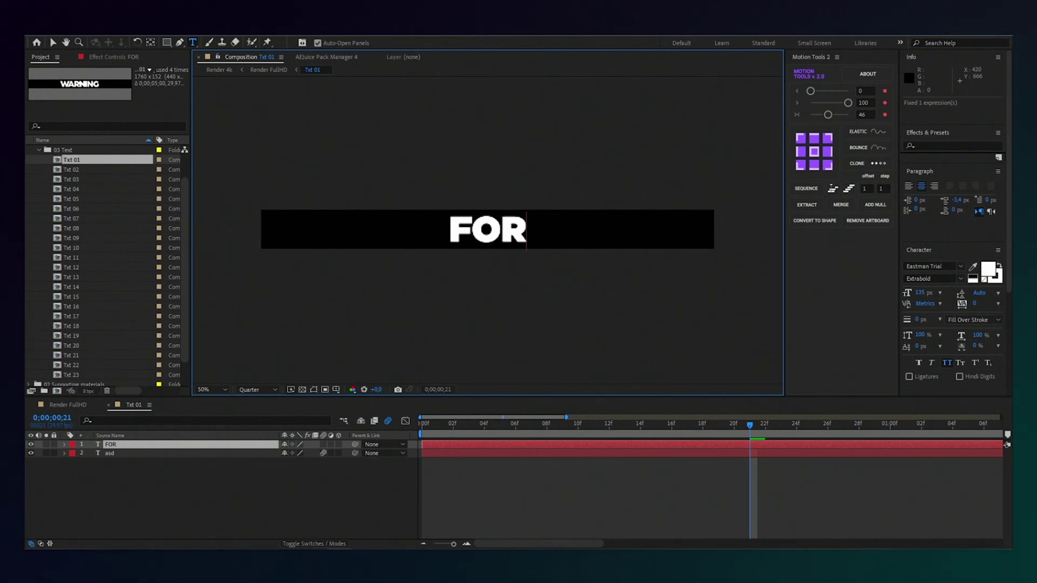
click(324, 492)
click(191, 444)
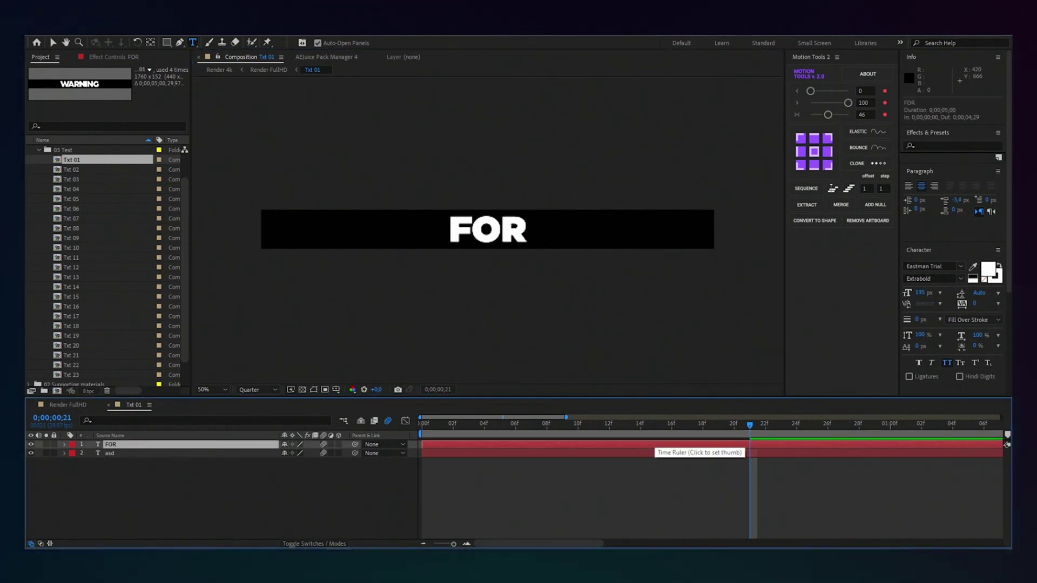
click(67, 405)
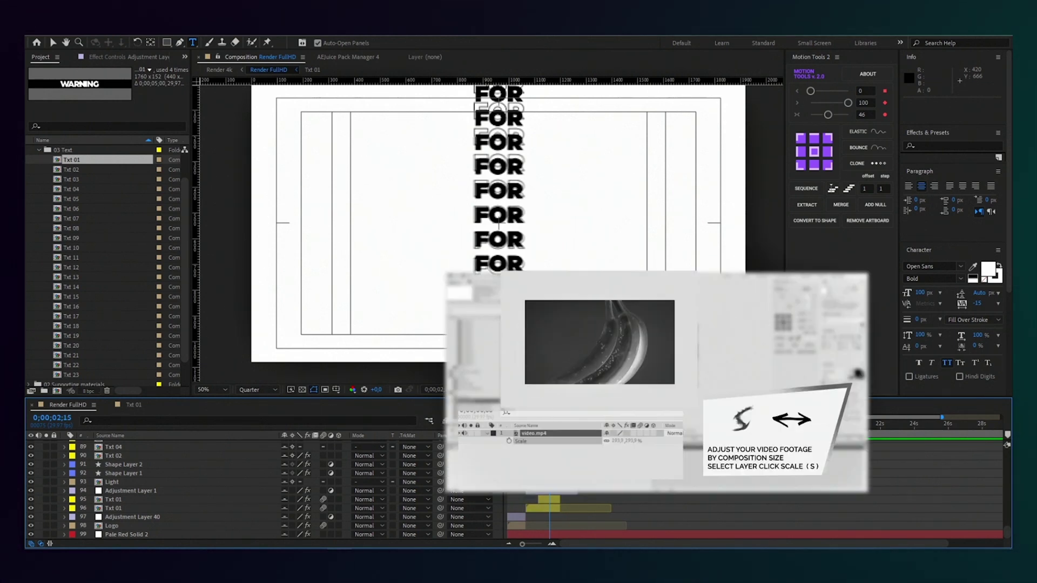
Reopen Txt 01 to extend its text to "FOR for for", and preview the repeated words in Render FullHD.
click(113, 499)
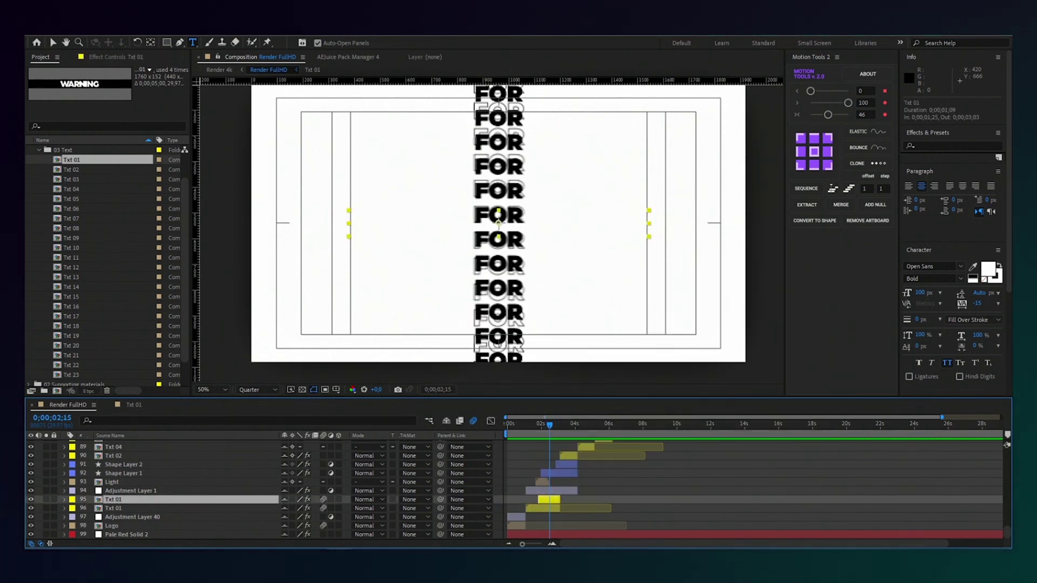
double_click(113, 500)
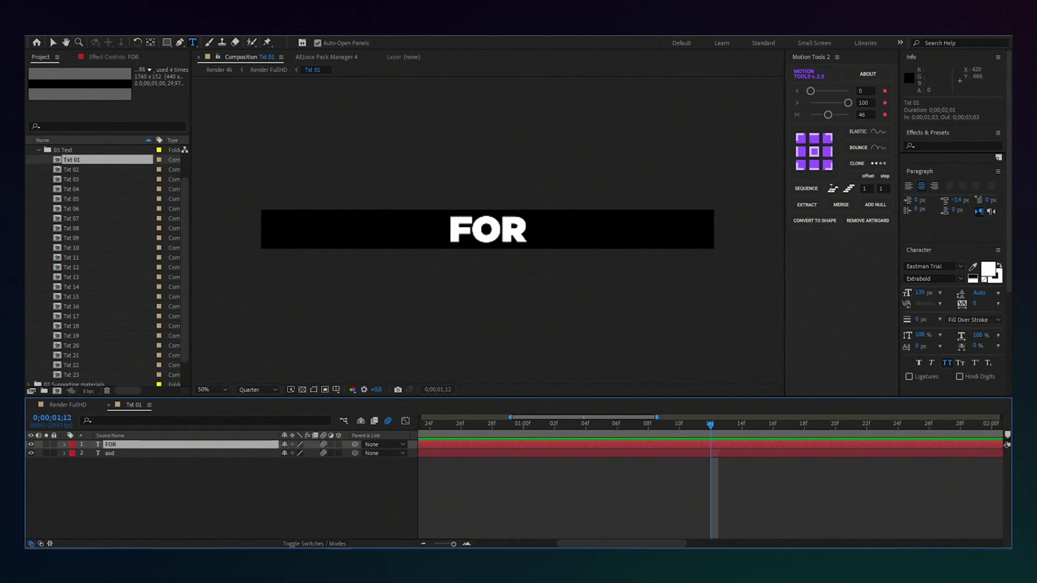
drag(448, 251, 533, 253)
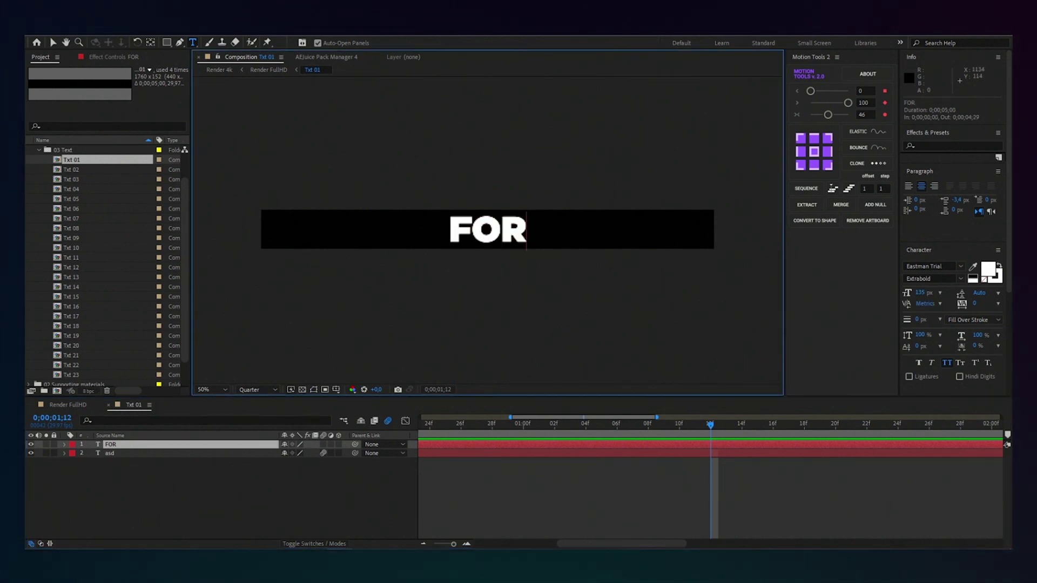
text(for for)
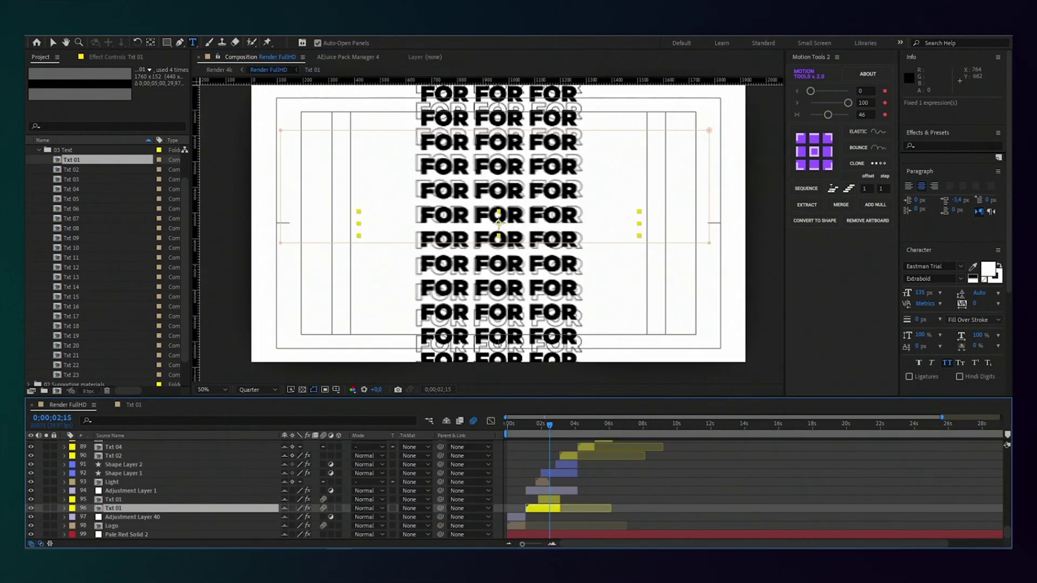
key(space)
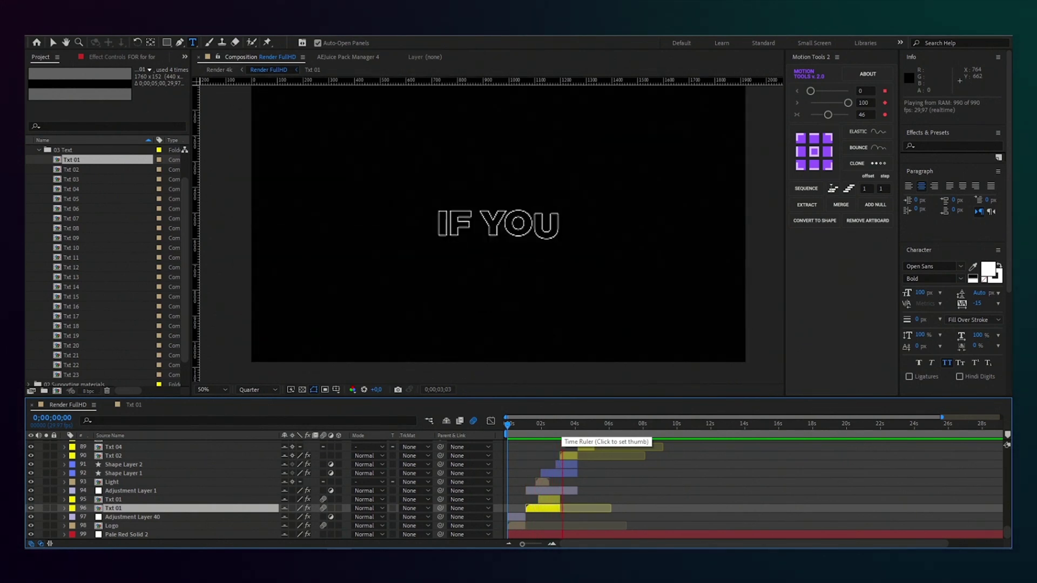
click(552, 424)
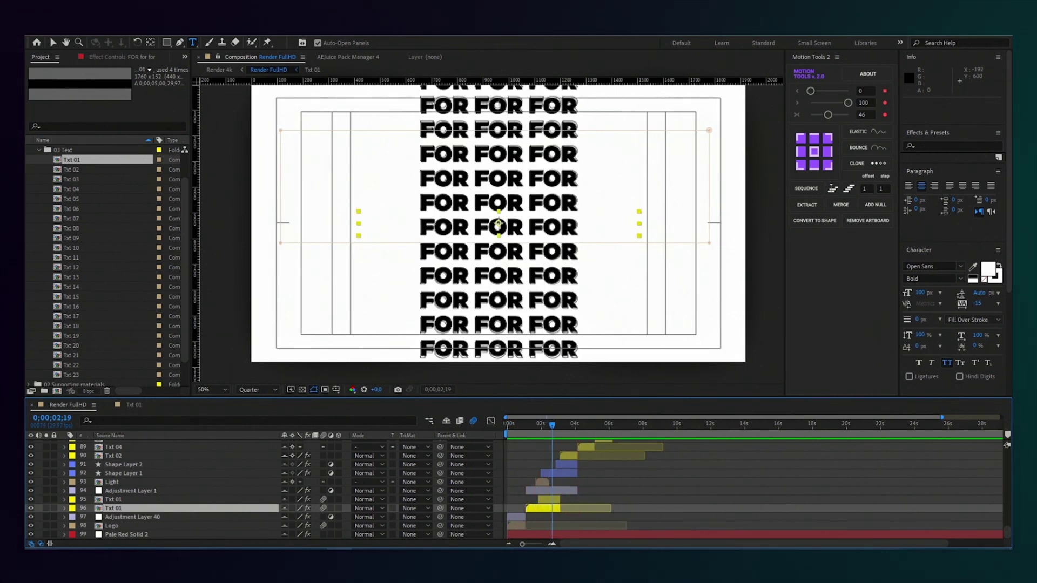
Open the Txt 02 composition and replace the text of its "if you" layer with "after".
double_click(71, 169)
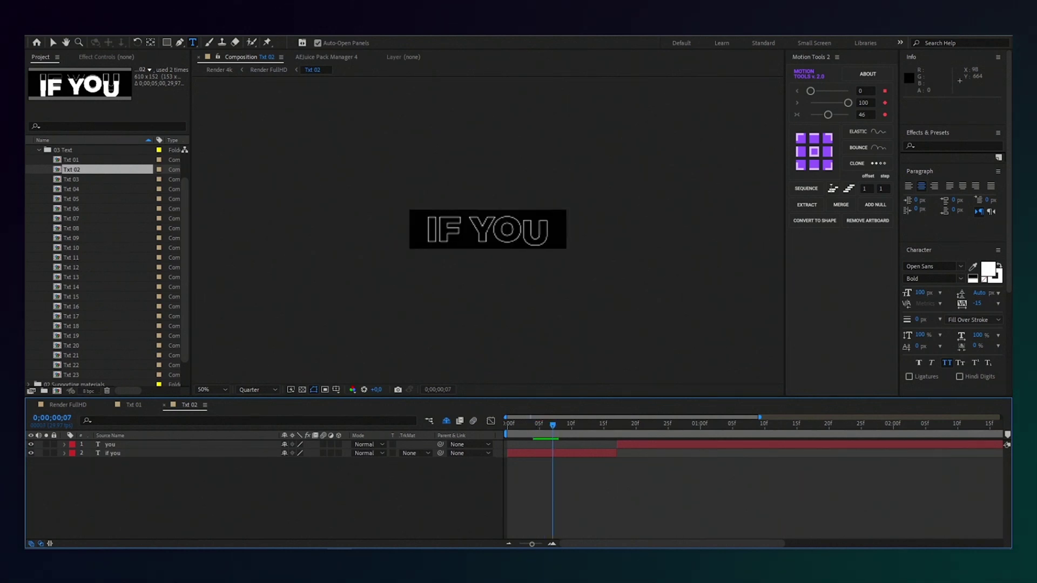
key(Page_Down)
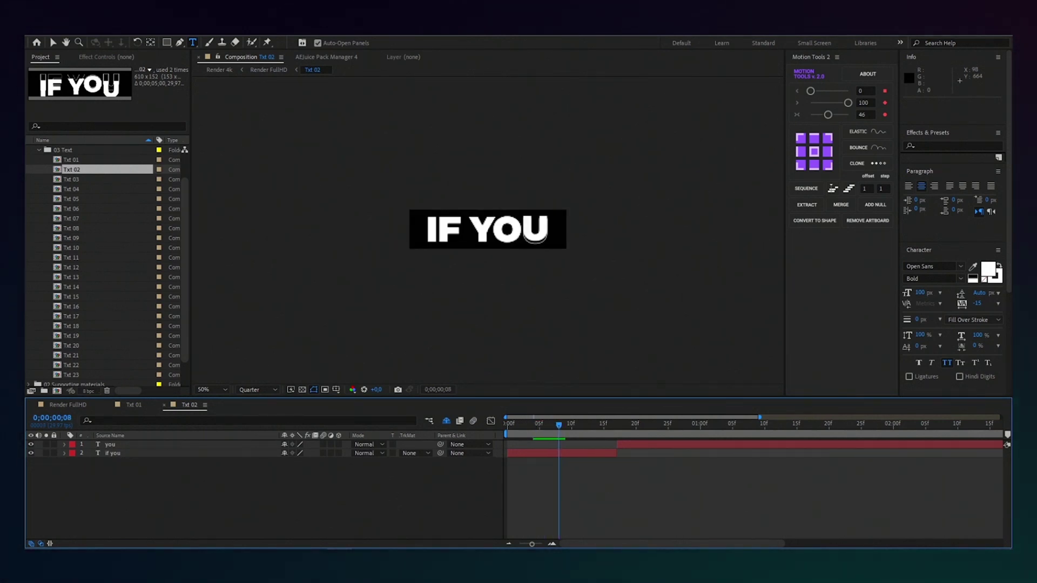
double_click(113, 453)
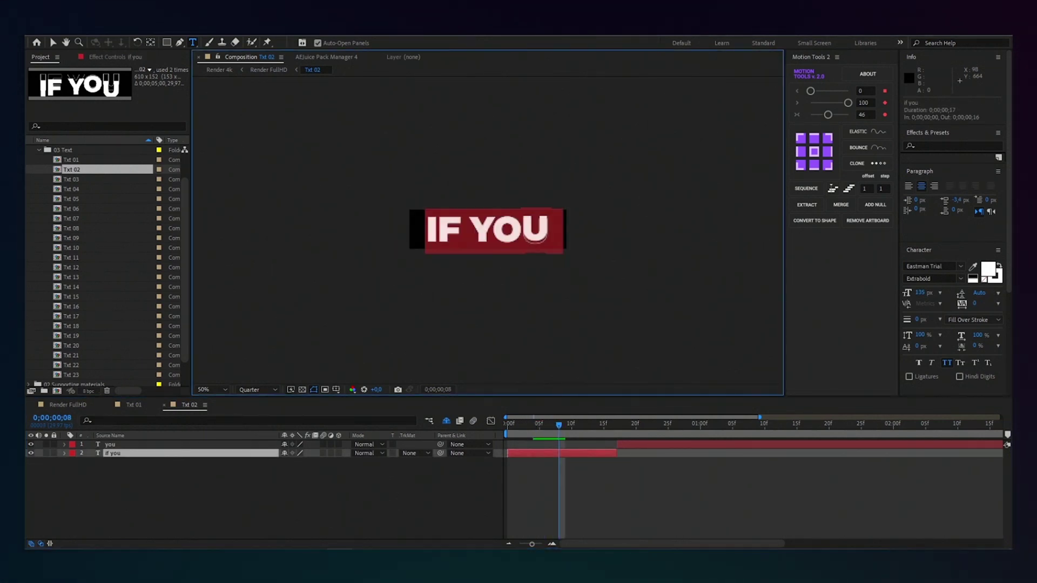
text(afte)
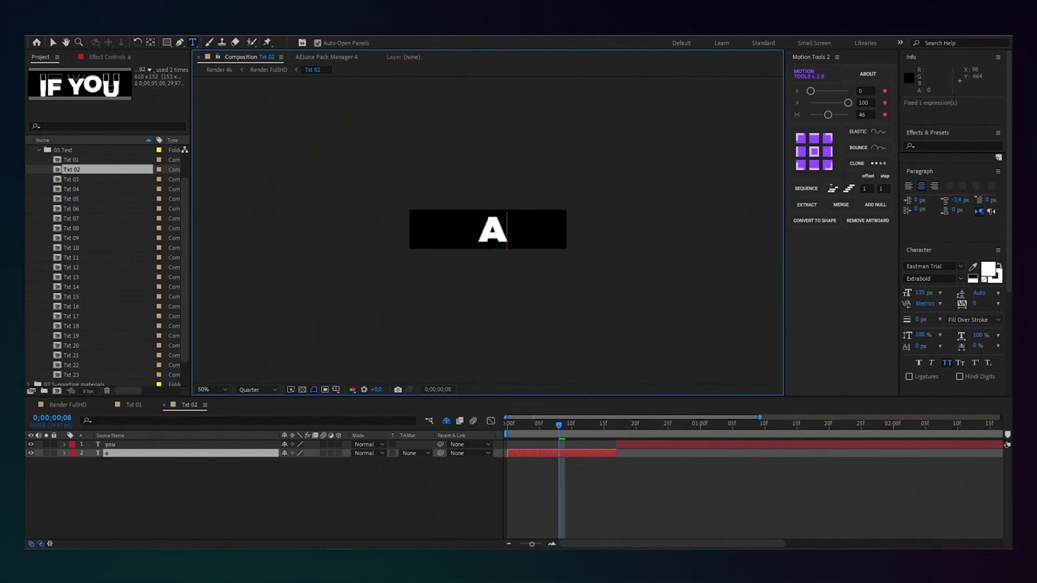
text(r)
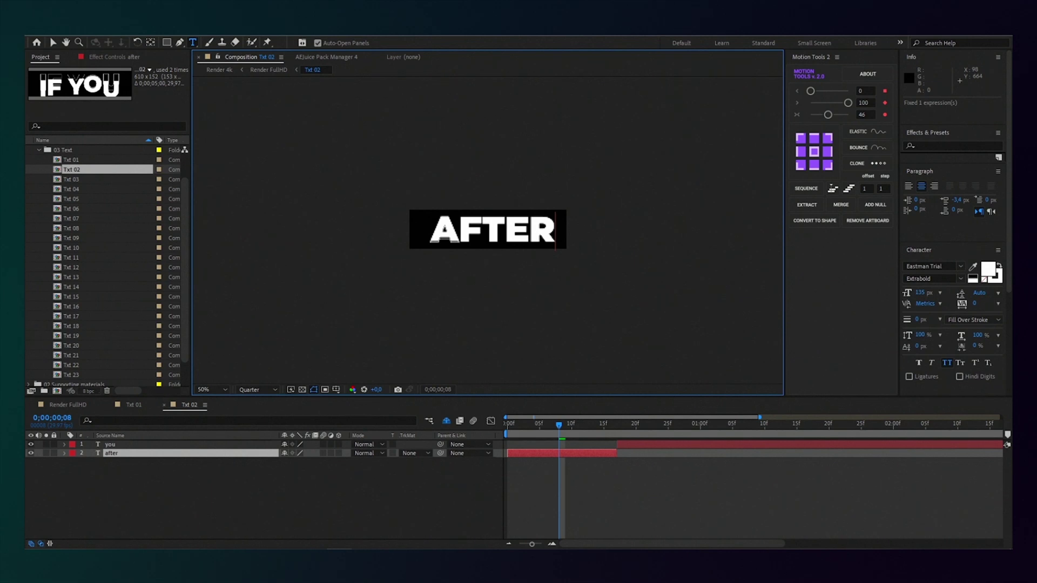
Go to the second word of Txt 02 and replace the text of its "you" layer with "effect".
drag(579, 424, 643, 424)
double_click(487, 230)
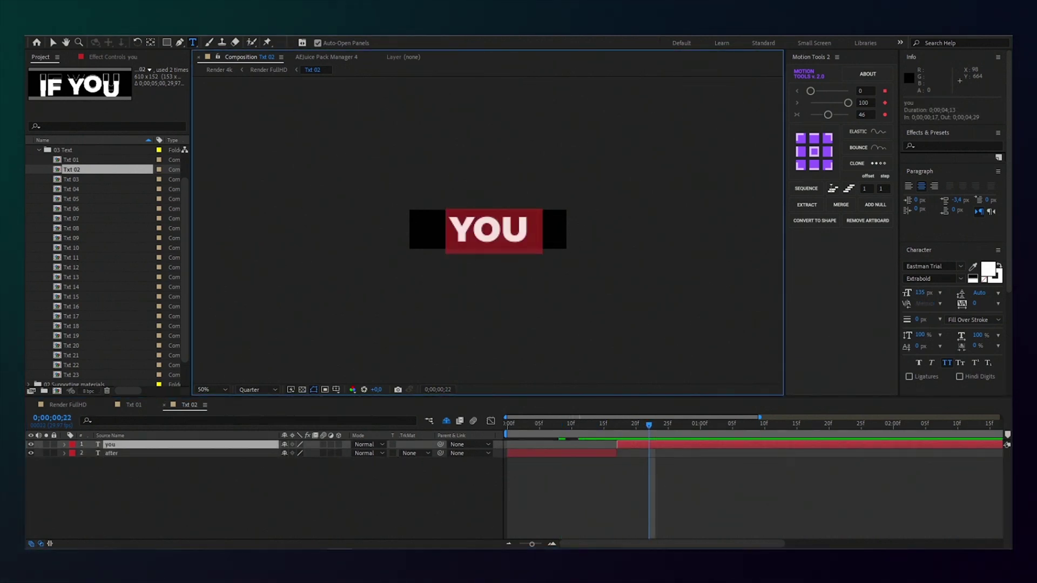
text(effect)
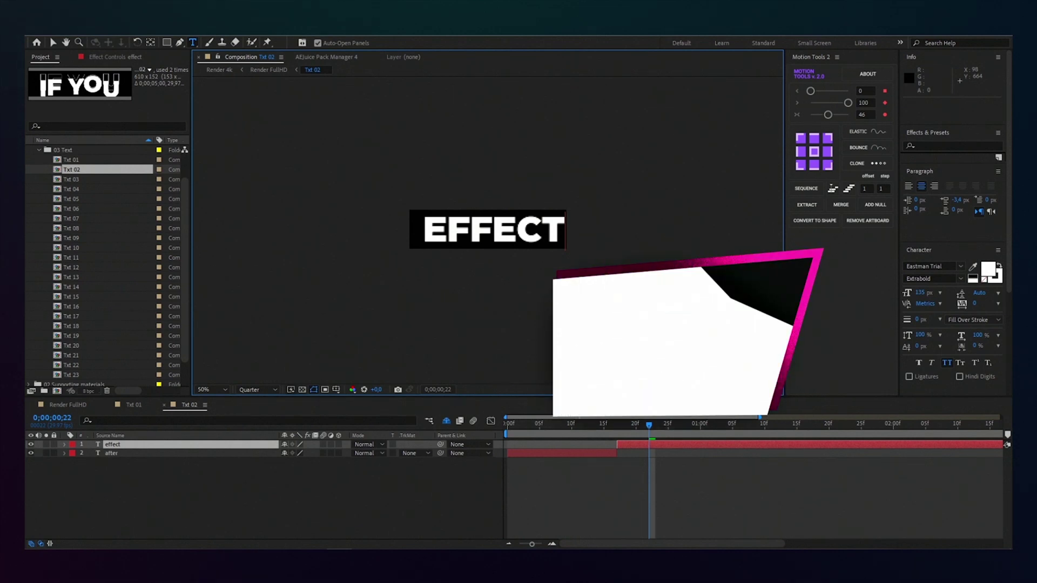
key(Escape)
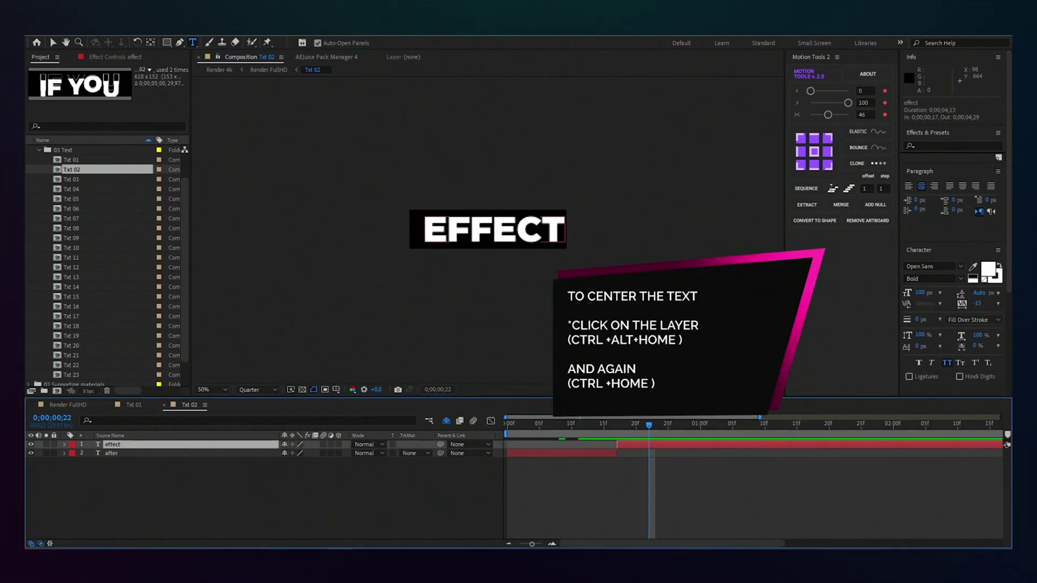
Centre the anchor point of the "effect" layer, centre the layer in the Txt 02 frame, and deselect it.
key(ctrl+alt+Home)
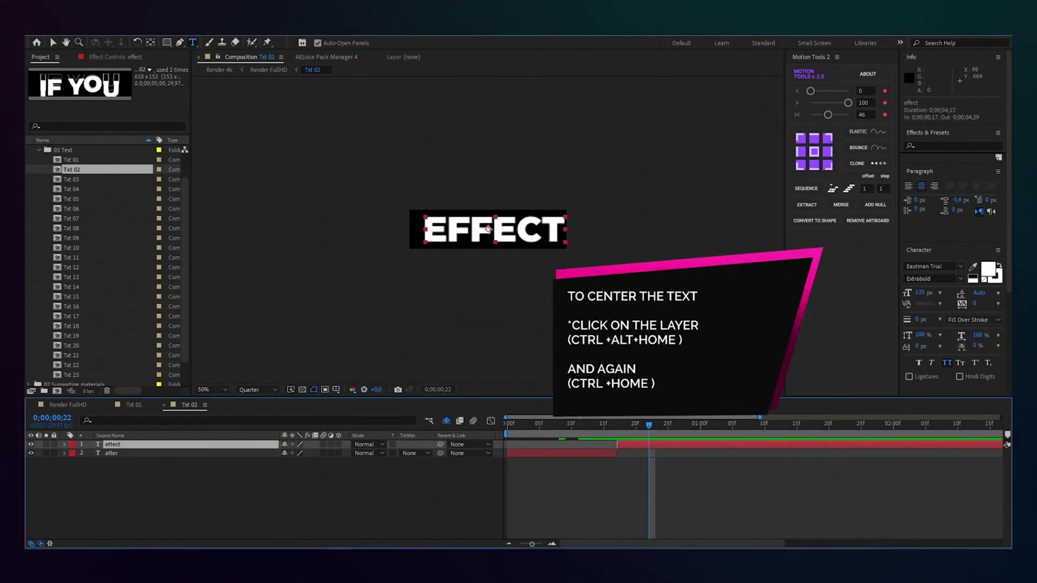
key(ctrl+Home)
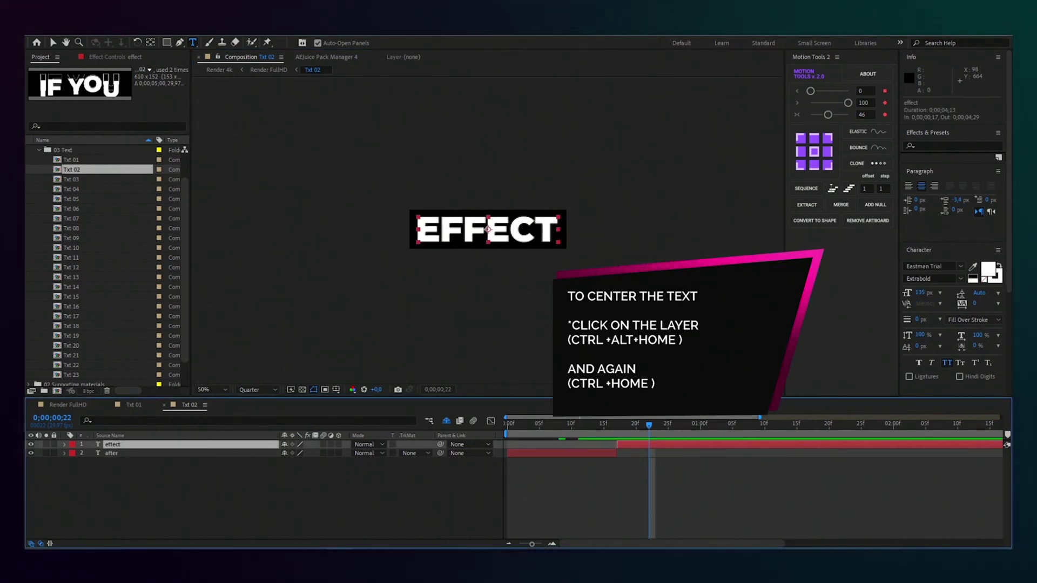
click(594, 497)
Go to 0;00;00;14 and centre the "after" layer's anchor point and position in Txt 02.
click(598, 424)
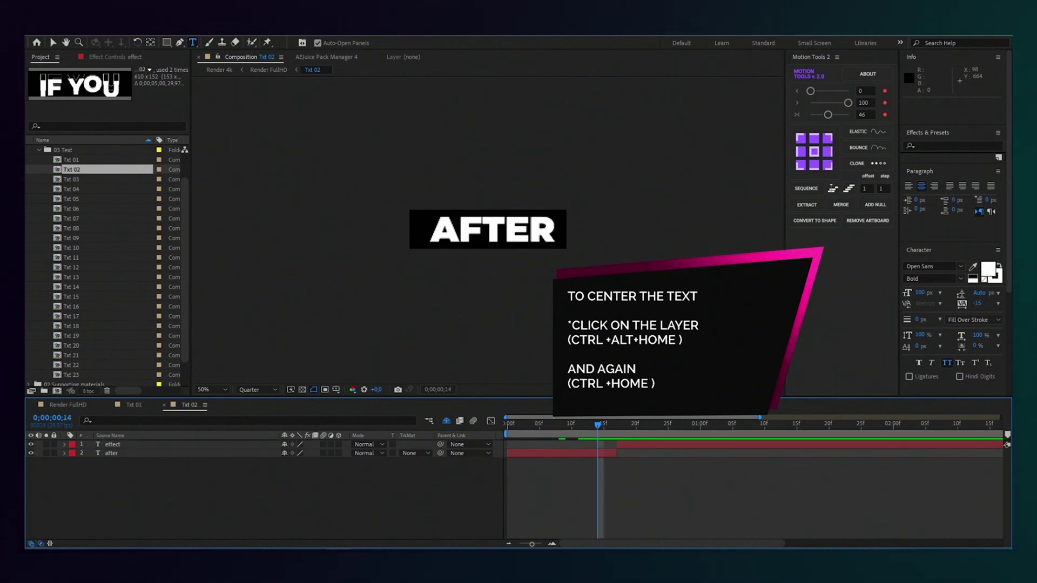
click(112, 453)
key(ctrl+alt+Home)
key(ctrl+Home)
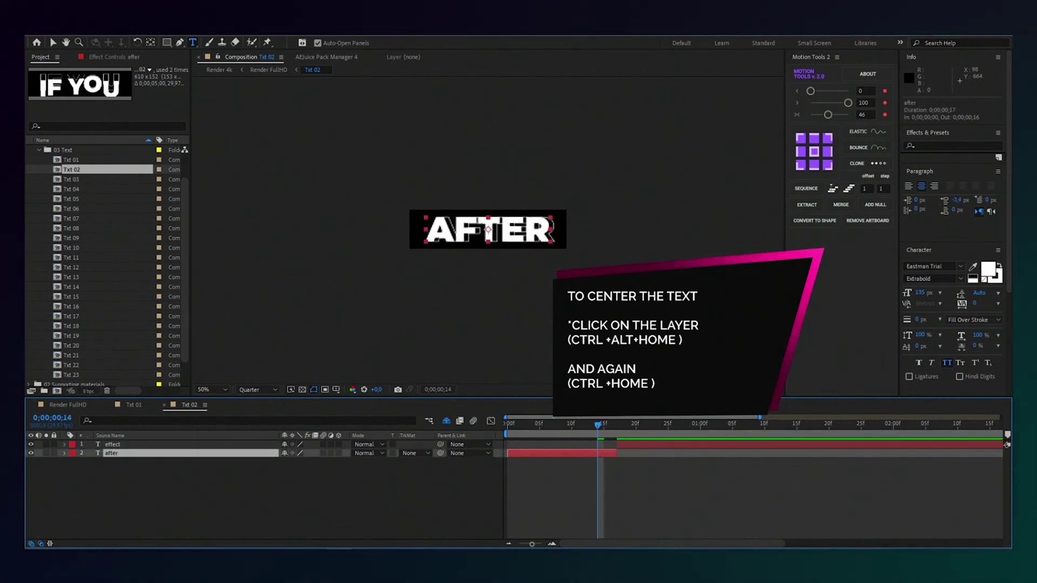
Reveal the shy "if you" outline layer in Txt 02, centre it in the frame, and deselect it.
click(447, 421)
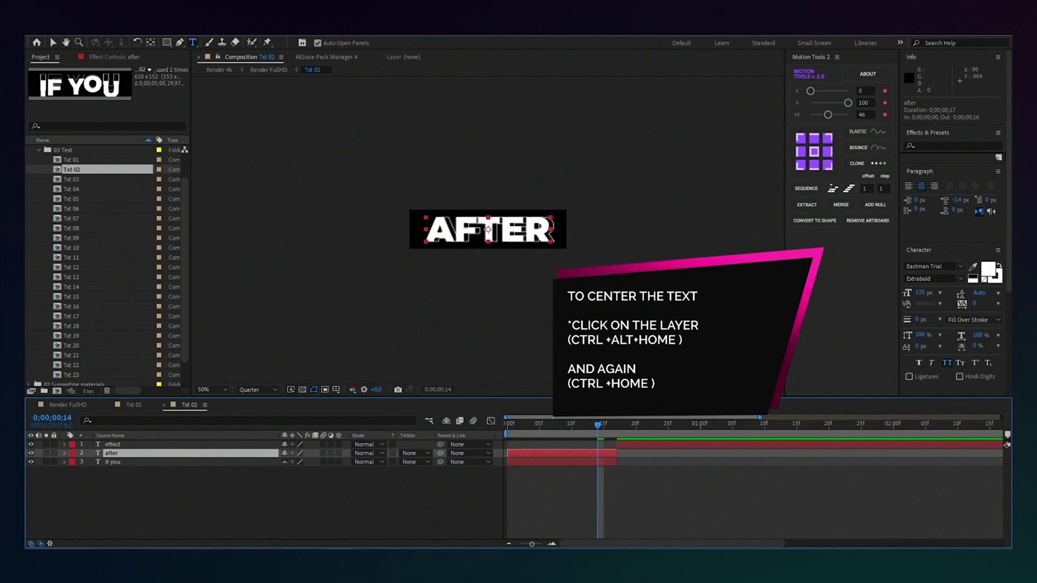
click(113, 463)
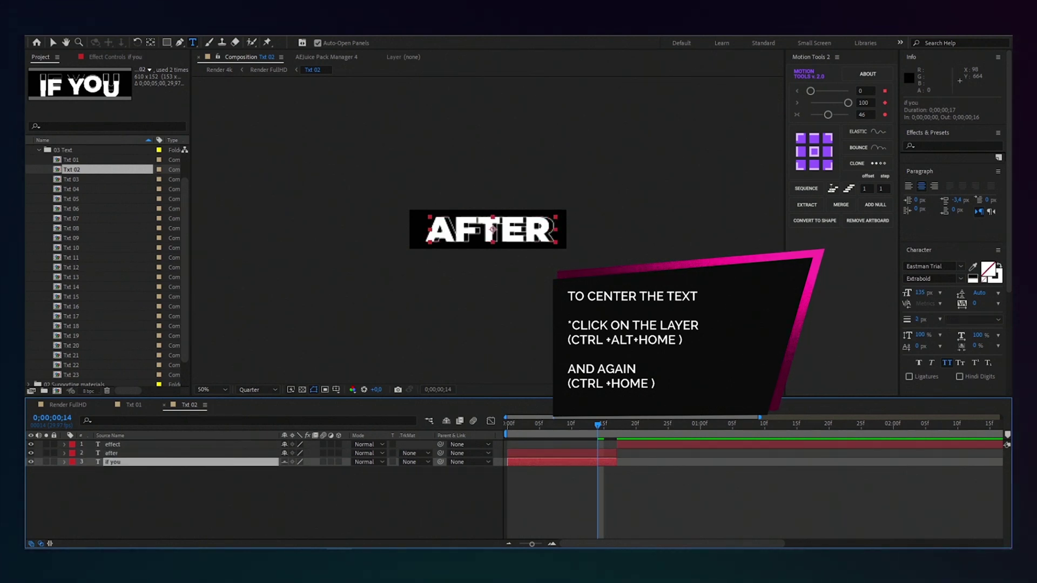
key(ctrl+Home)
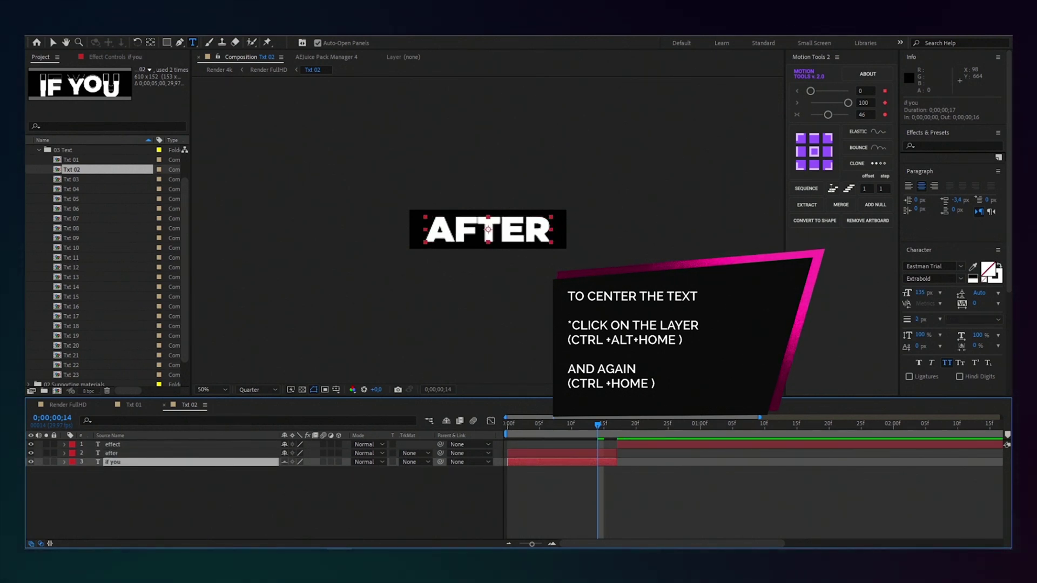
key(ctrl+shift+a)
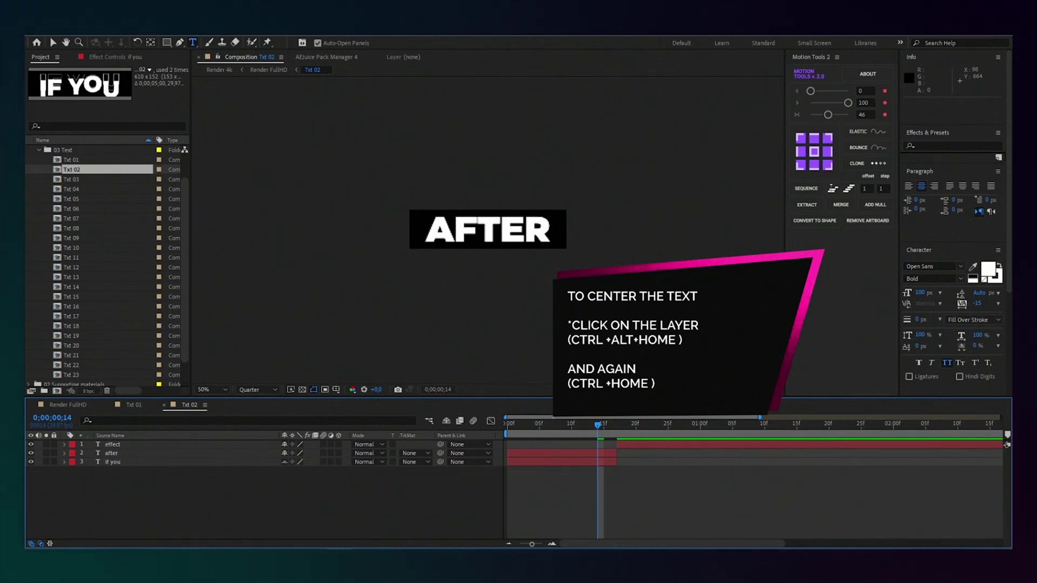
Close the Txt 02 composition and play back Render FullHD to check the new text.
click(164, 405)
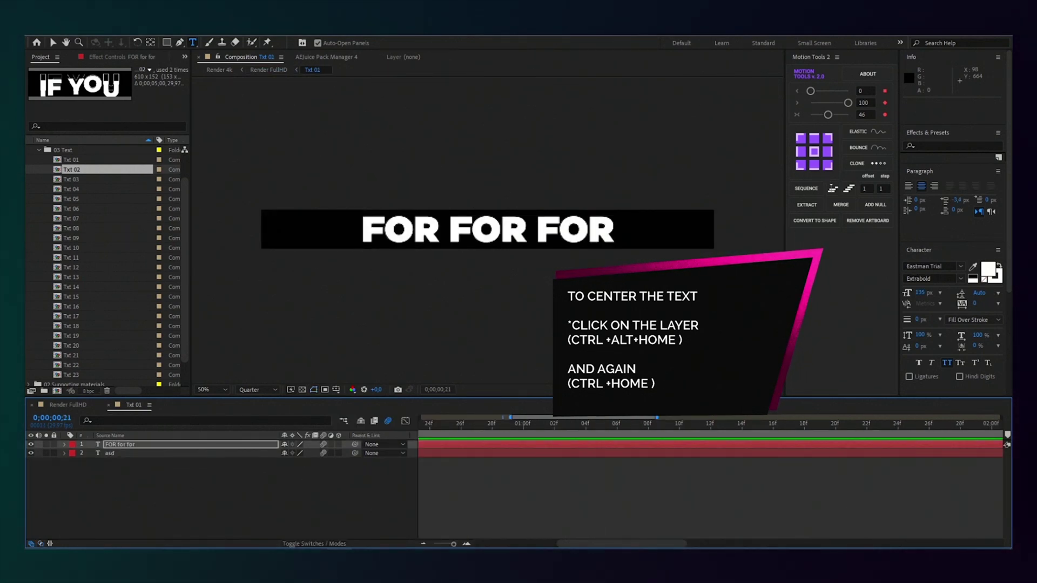
click(68, 405)
key(space)
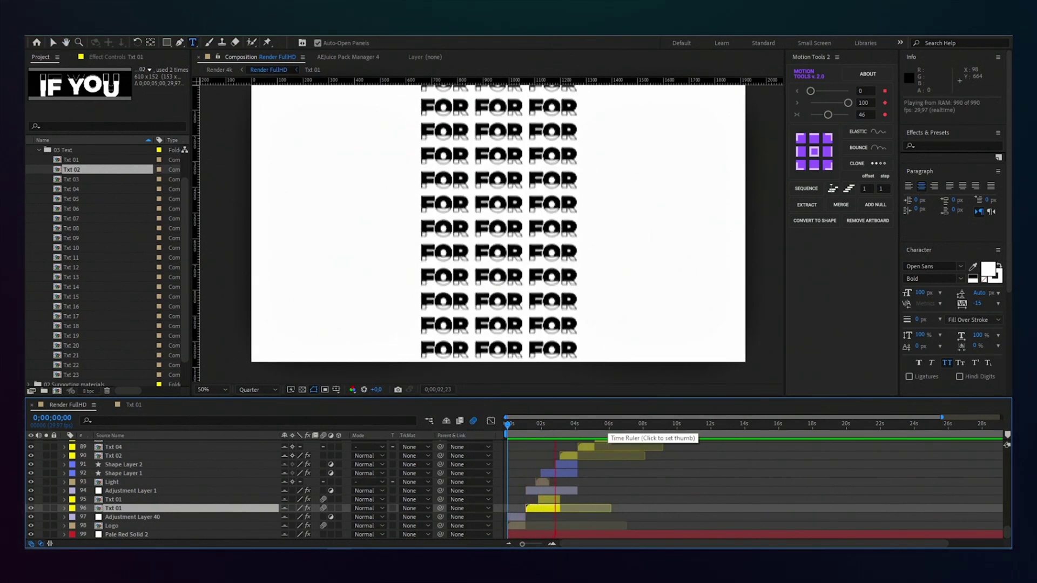
Go to 0;00;04;19 in Render FullHD and open the Txt 04 composition behind the "CONTINUE" text.
drag(566, 425, 586, 424)
scroll(585, 425, up, 2)
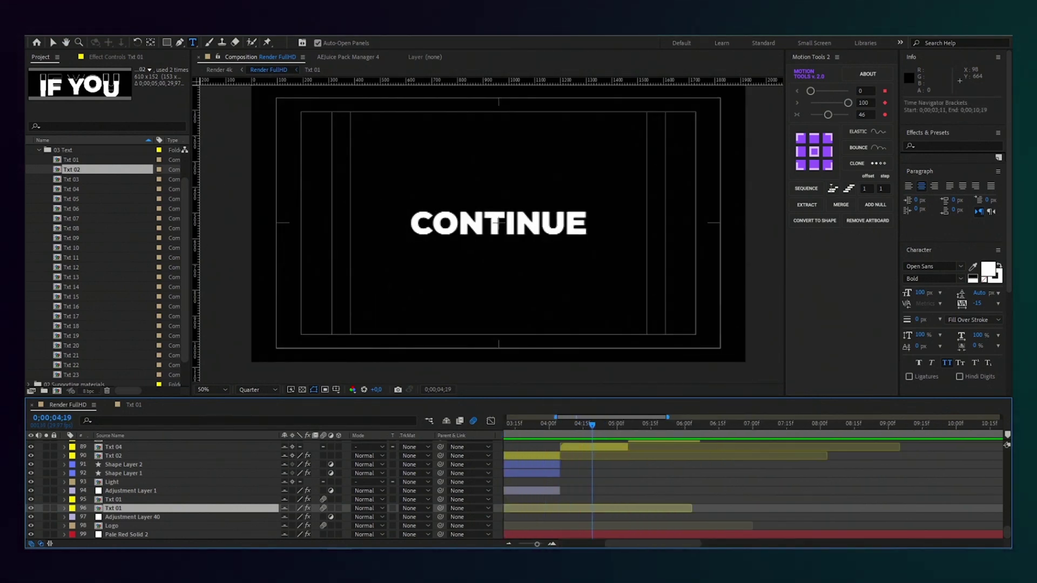
click(497, 222)
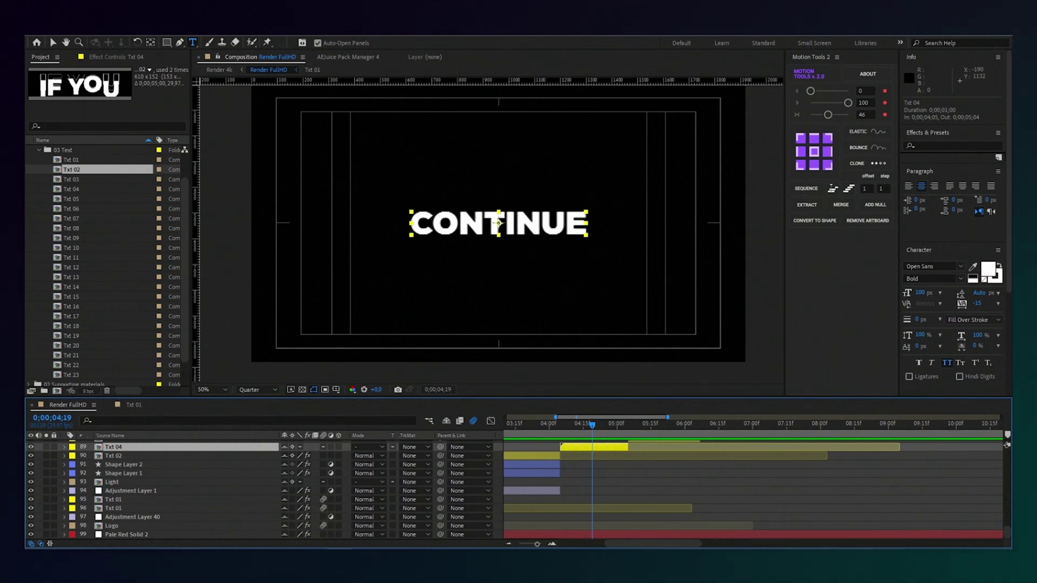
click(72, 189)
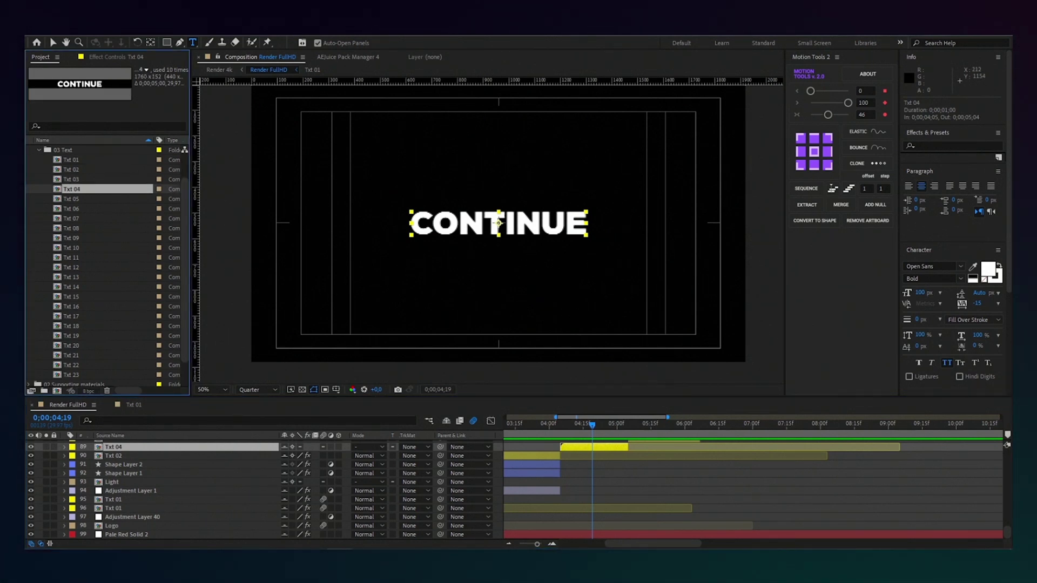
scroll(514, 490, up, 1)
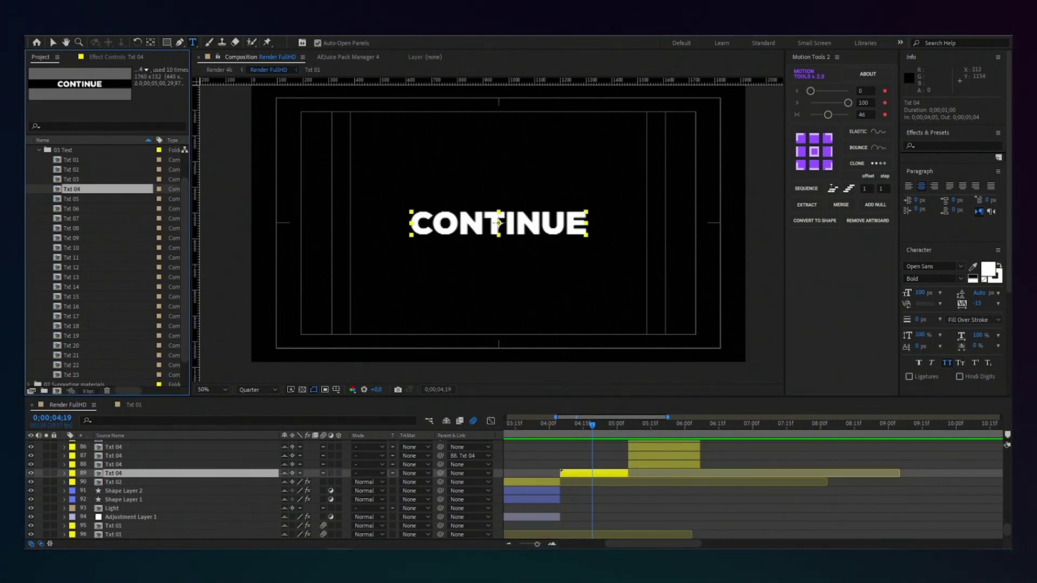
double_click(498, 222)
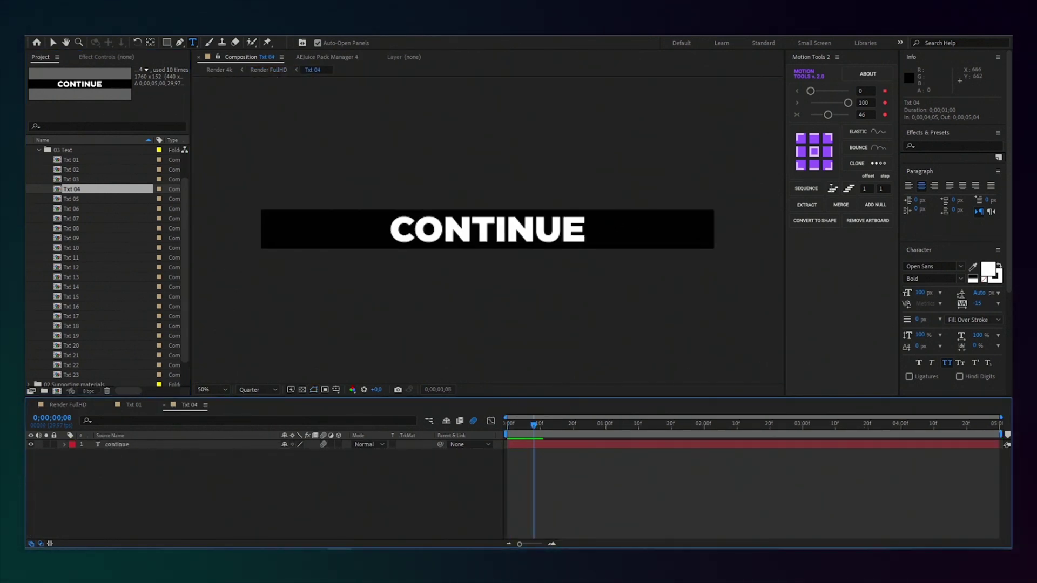
Replace the "continue" text in Txt 04 with "Raise" and nudge the layer left to centre it in the frame.
double_click(118, 445)
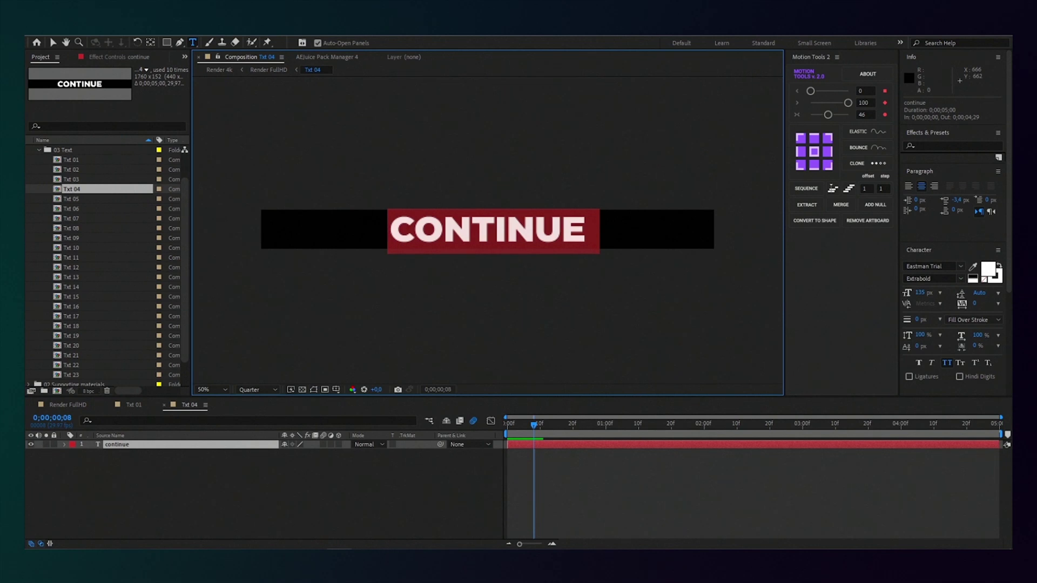
text(Ra)
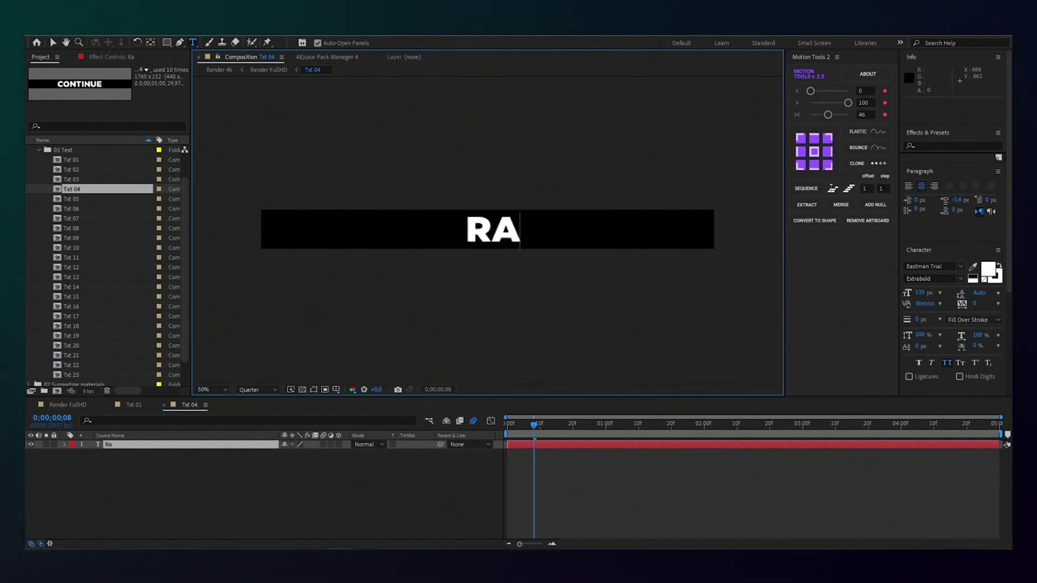
text(ise)
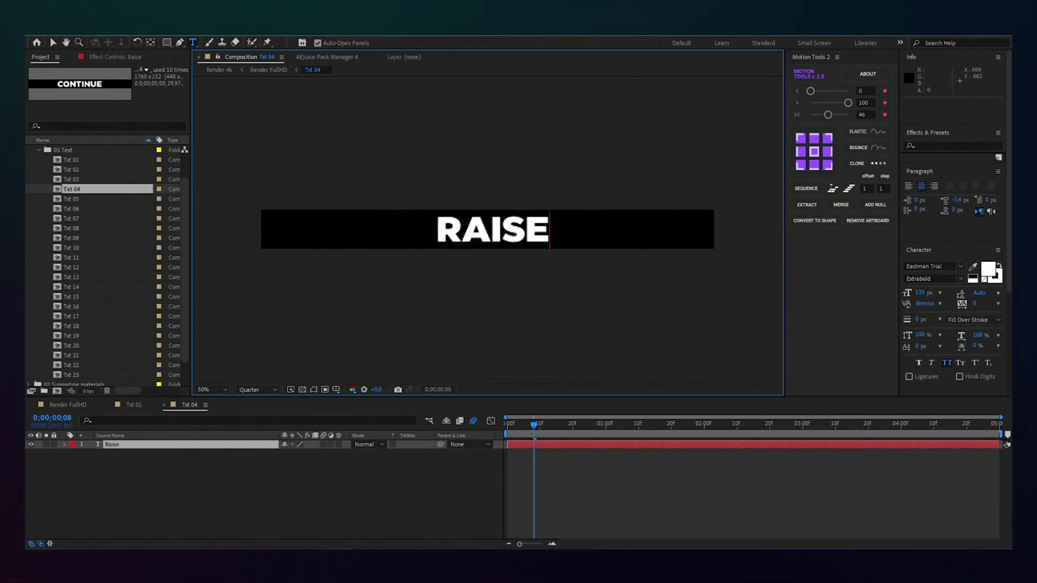
key(Escape)
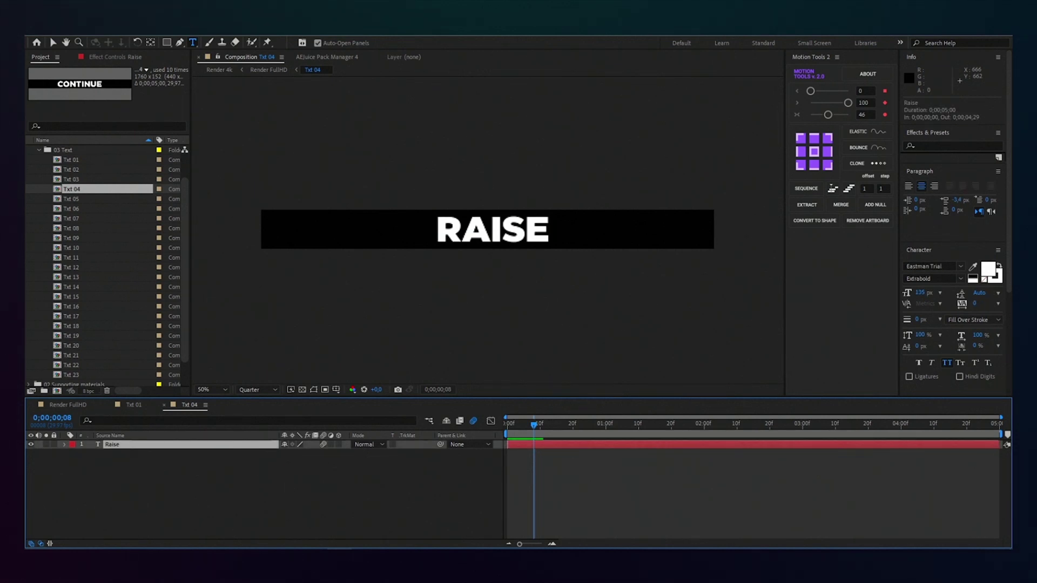
key(shift+Left)
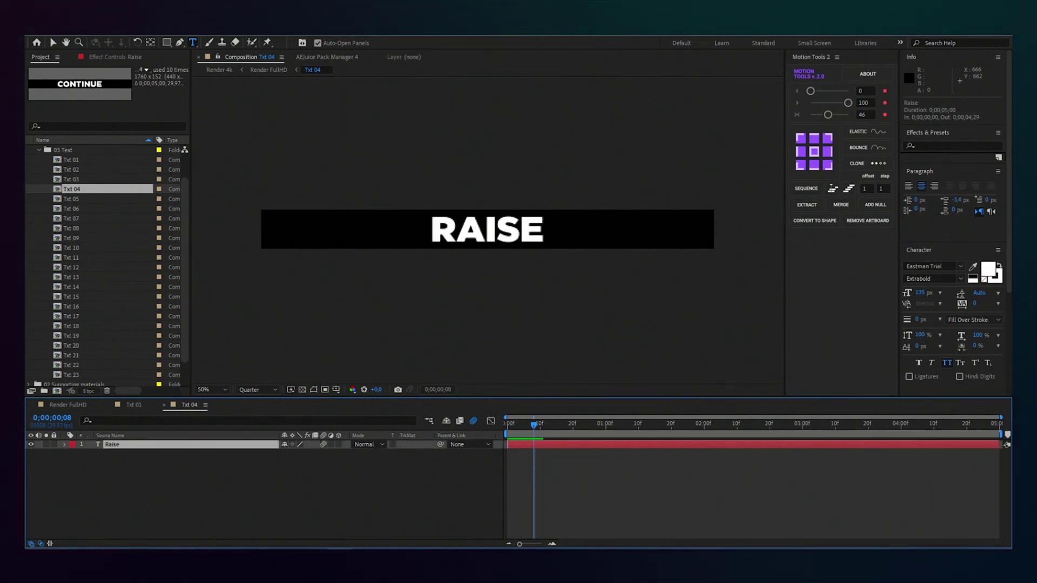
Close the Txt 04 composition and play back Render FullHD to check the RAISE text rows up to 0;00;05;20.
key(ctrl+shift+a)
key(ctrl+w)
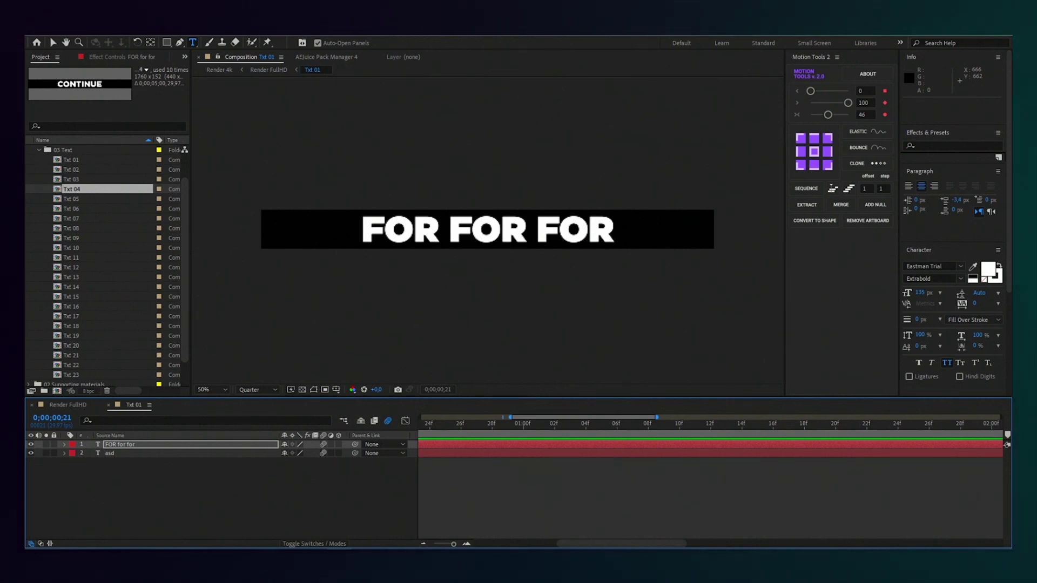
click(68, 406)
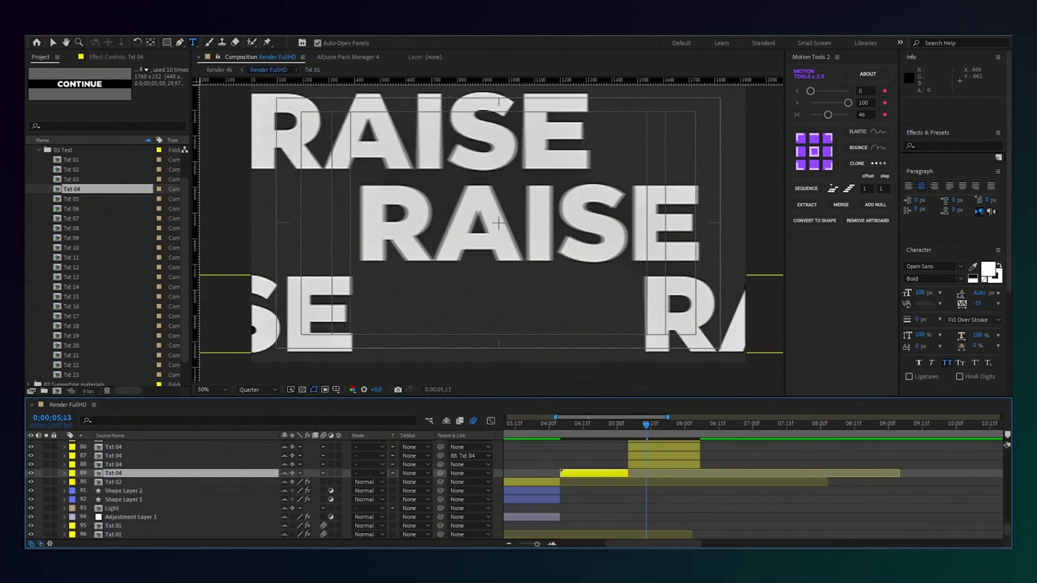
drag(646, 425, 676, 426)
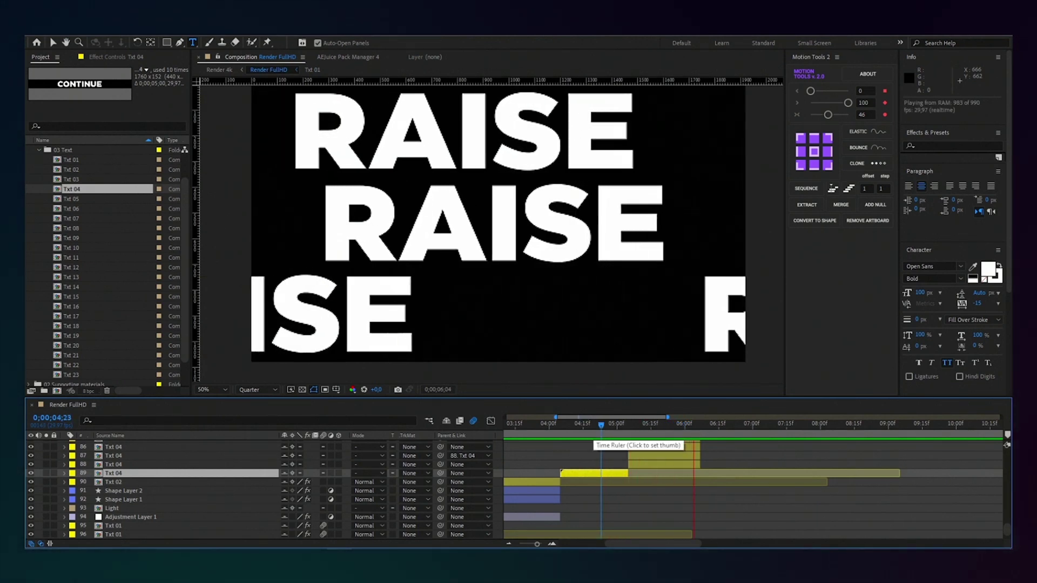
drag(639, 425, 662, 425)
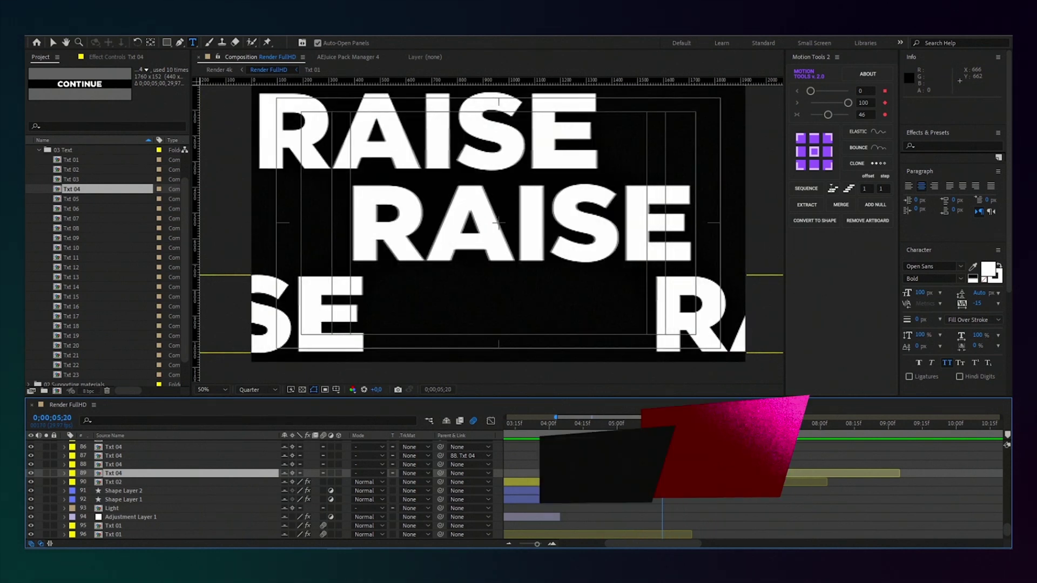
Inspect the spacing of the bottom-row RAISE layers beyond the frame and open the Txt 04 composition from layer 88.
click(662, 465)
scroll(605, 282, down, 2)
drag(604, 282, 588, 301)
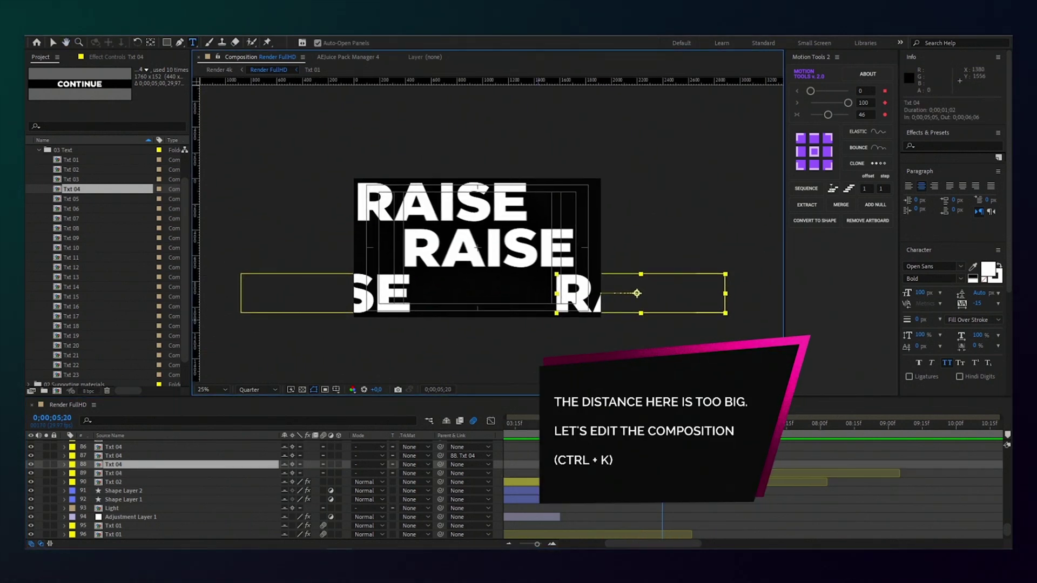
key(F3)
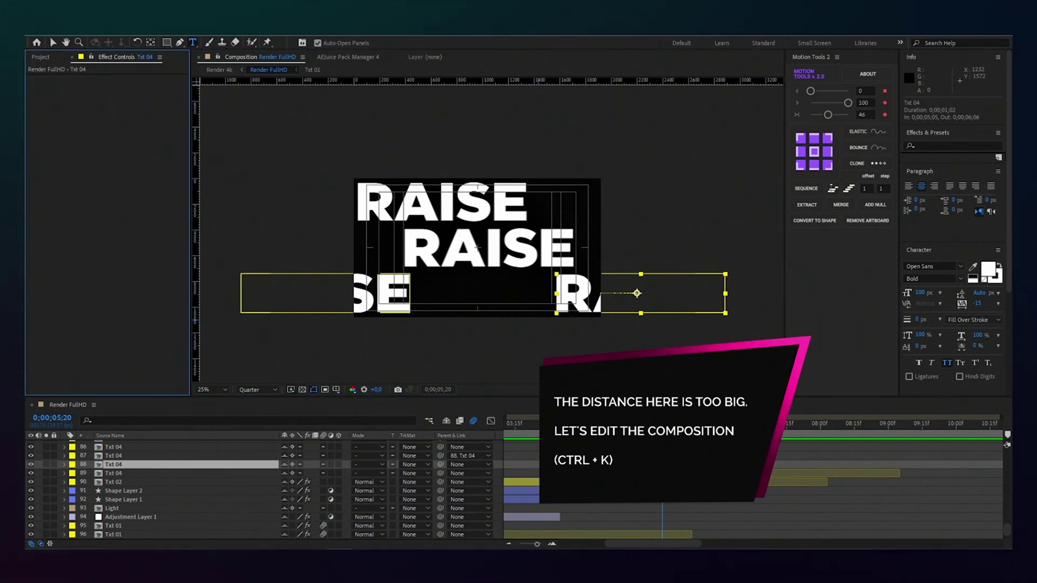
double_click(662, 464)
click(662, 445)
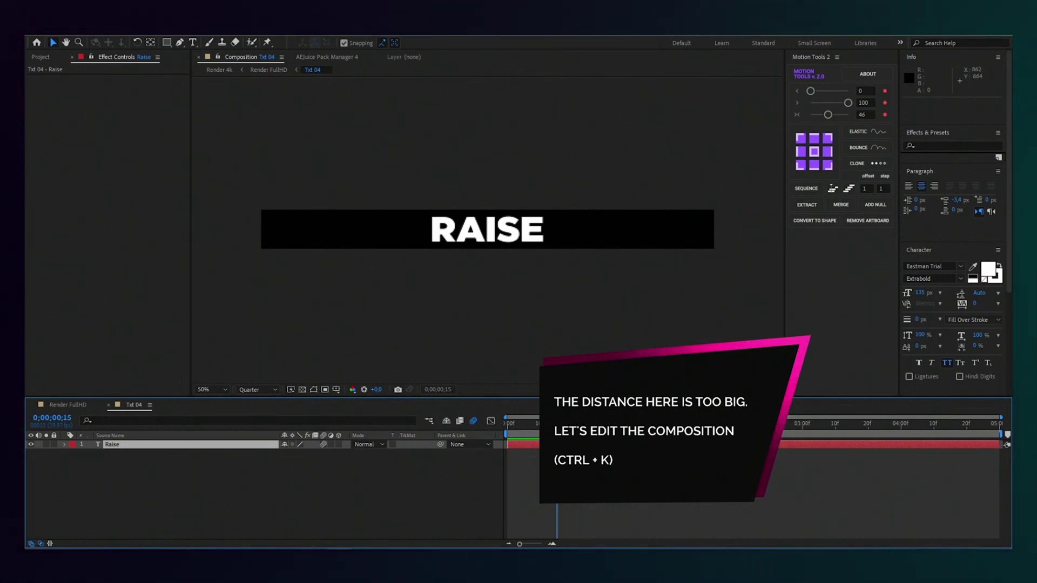
Set the Txt 04 composition's width to 590 px and return to Render FullHD.
key(ctrl+shift+a)
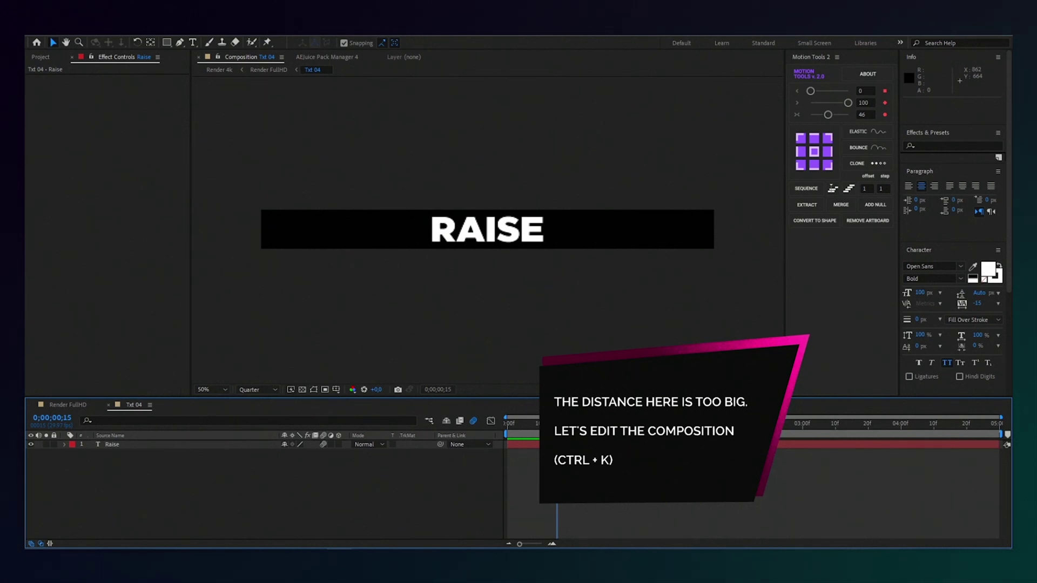
key(ctrl+k)
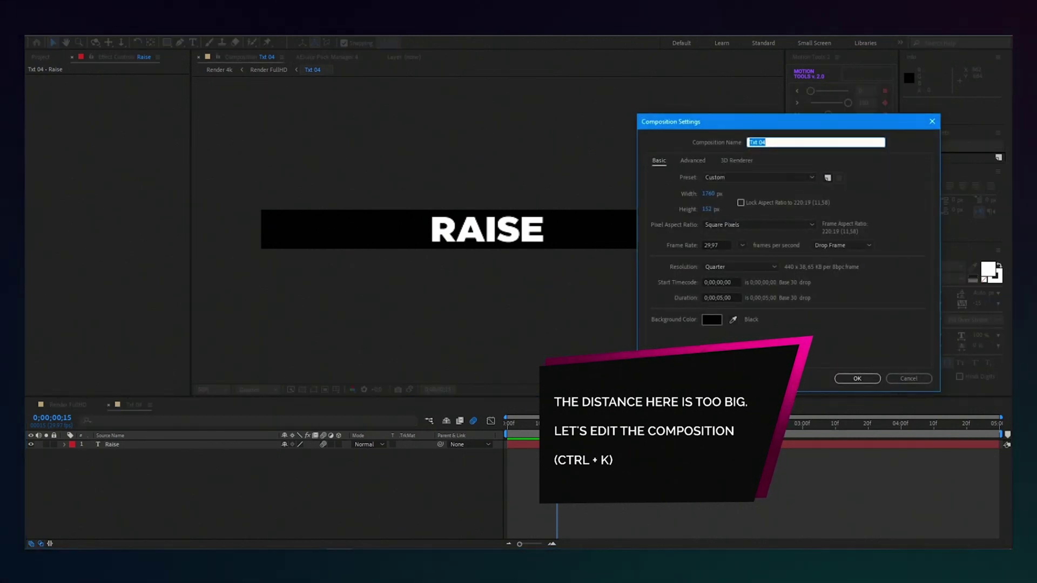
drag(709, 194, 100, 194)
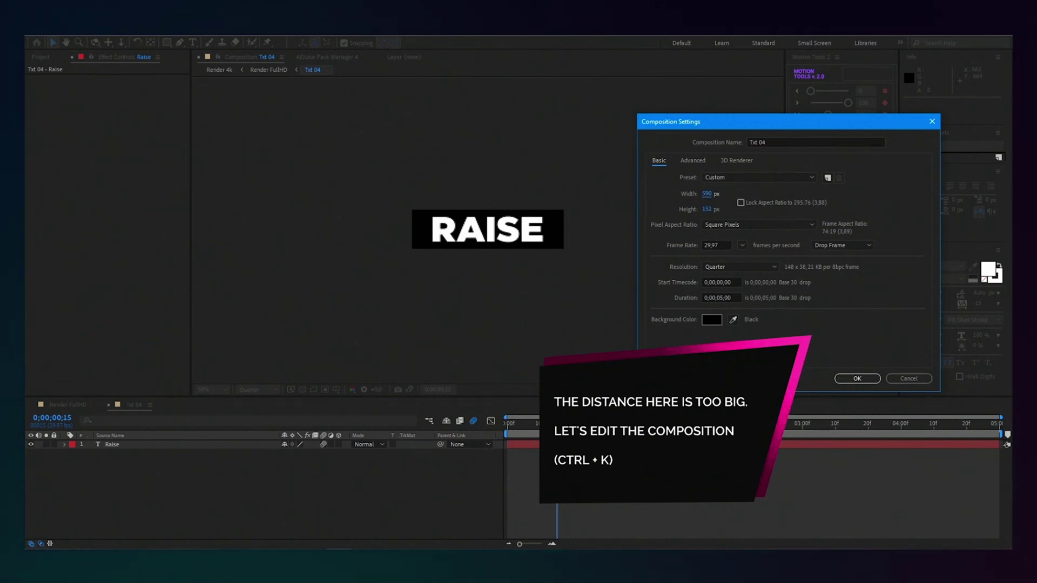
click(857, 378)
click(67, 405)
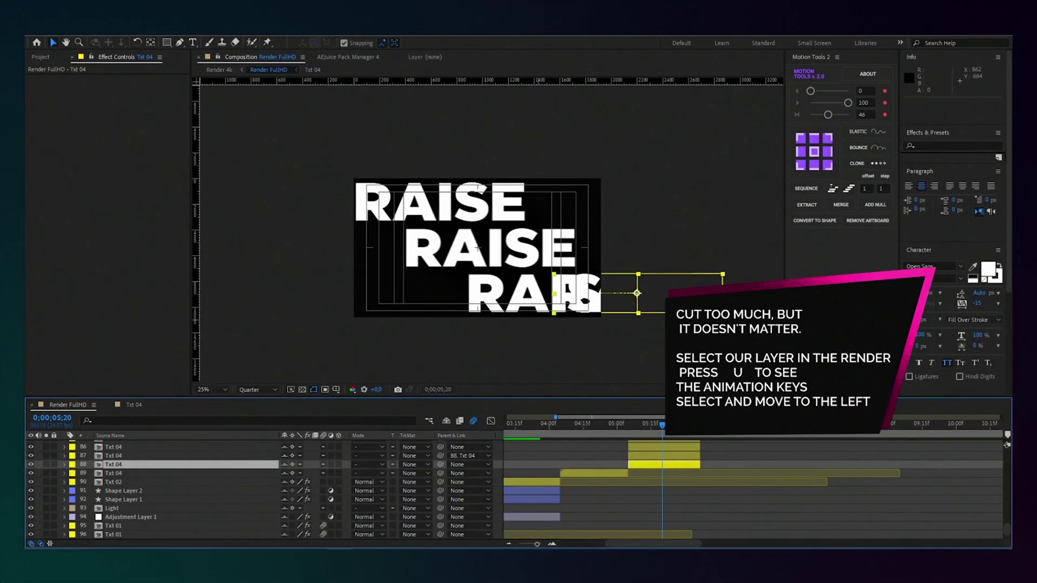
Reveal the Position keyframes of Txt 04 layer 88 and go to its second keyframe at 0;00;05;18.
mouse_move(662, 425)
mouse_down()
mouse_move(644, 426)
mouse_move(660, 426)
mouse_up()
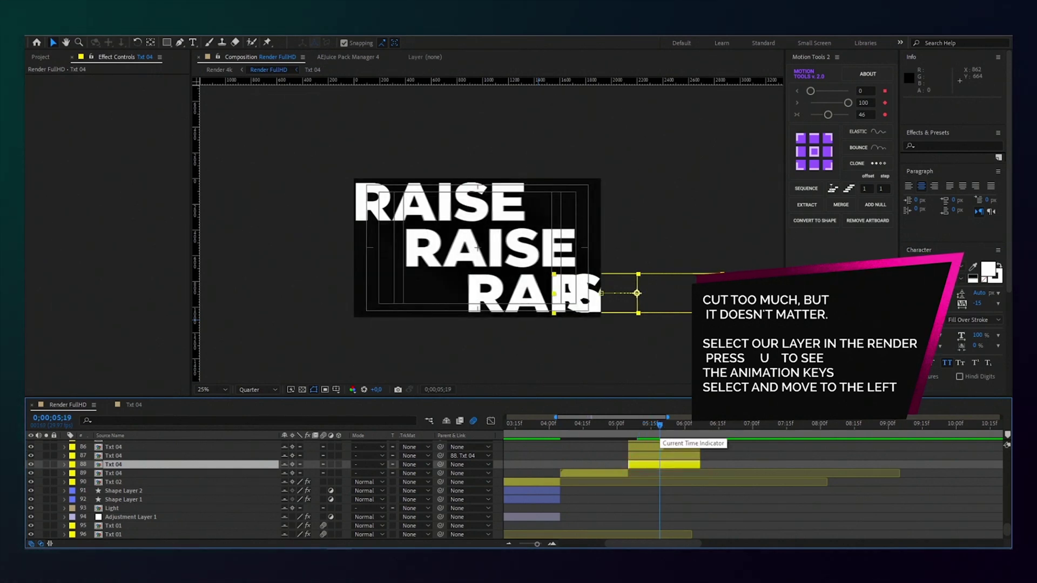
key(u)
scroll(665, 475, up, 3)
drag(631, 486, 693, 487)
key(Page_Up)
scroll(754, 486, left, 2)
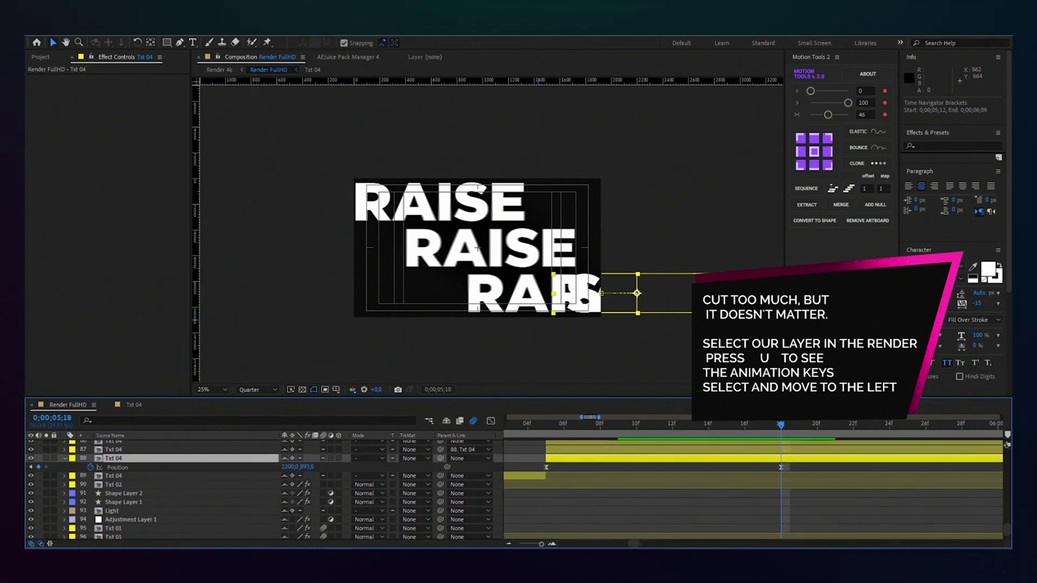
Try to shift Txt 04 layer 88 through its Position value, and undo the change.
click(118, 468)
drag(290, 467, 266, 468)
key(ctrl+z)
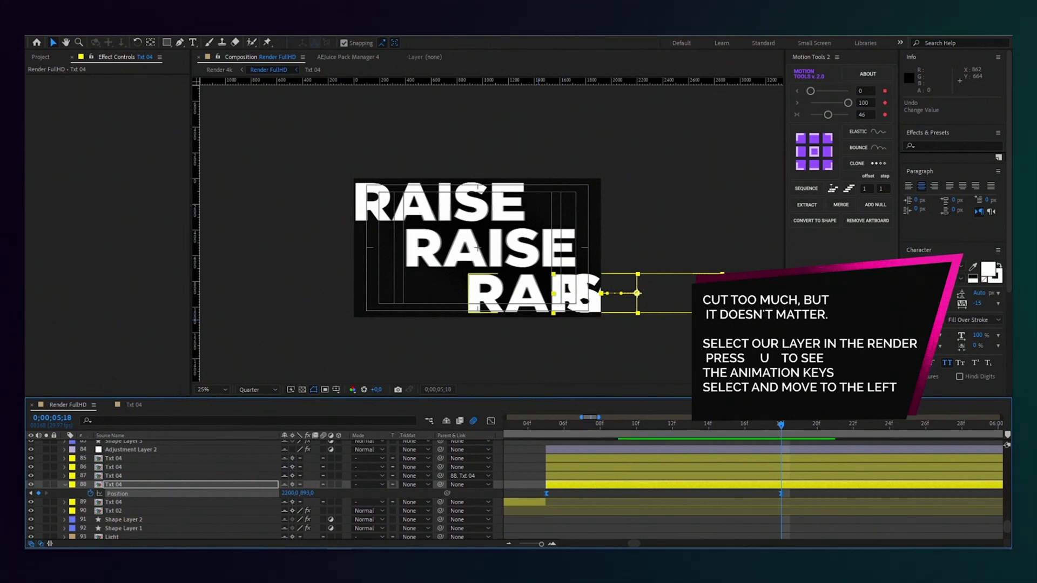
Reveal the Position of Txt 04 layer 87 and move the layer left to separate it from the neighbouring bottom-row RAISE.
click(114, 476)
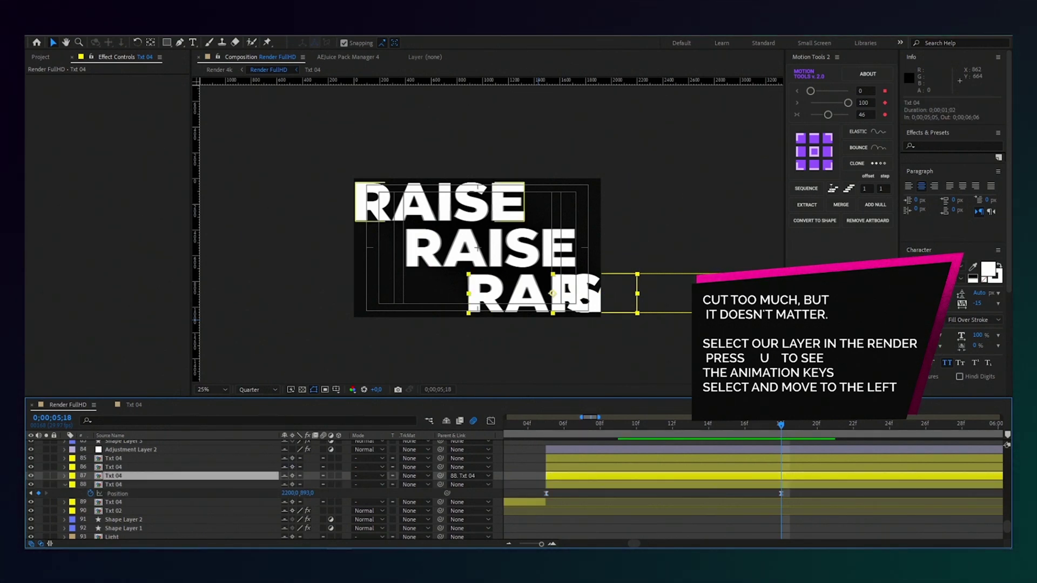
key(u)
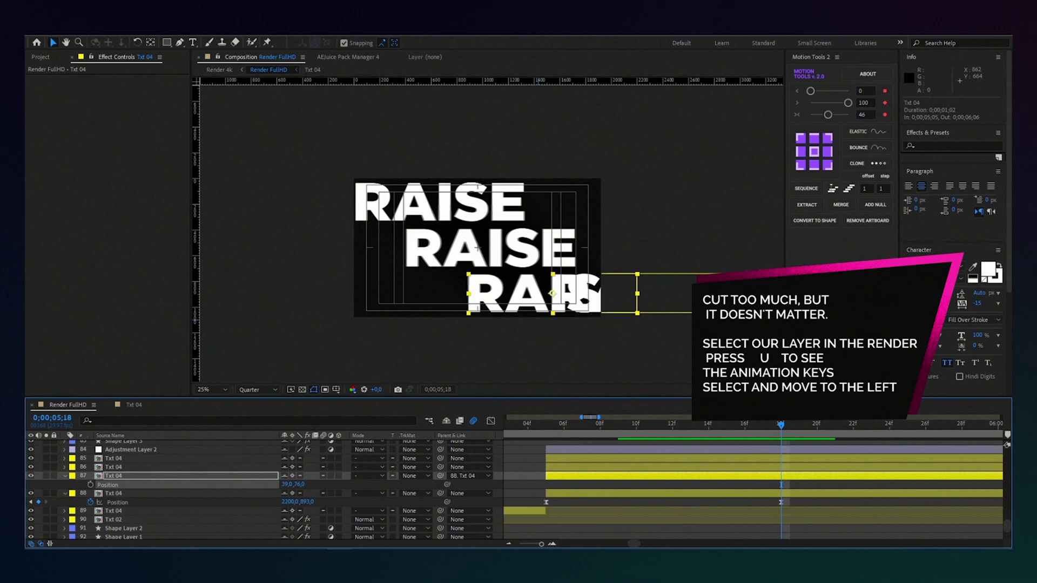
drag(285, 484, 183, 485)
Play back Render FullHD from about 0;00;04;25 to check the spacing and motion of the RAISE rows.
click(113, 459)
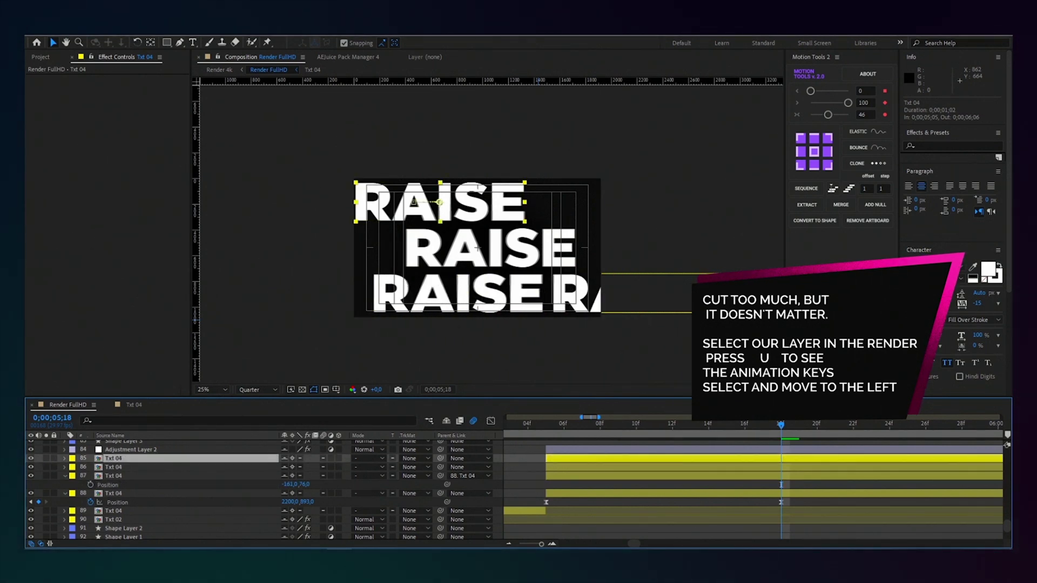
key(space)
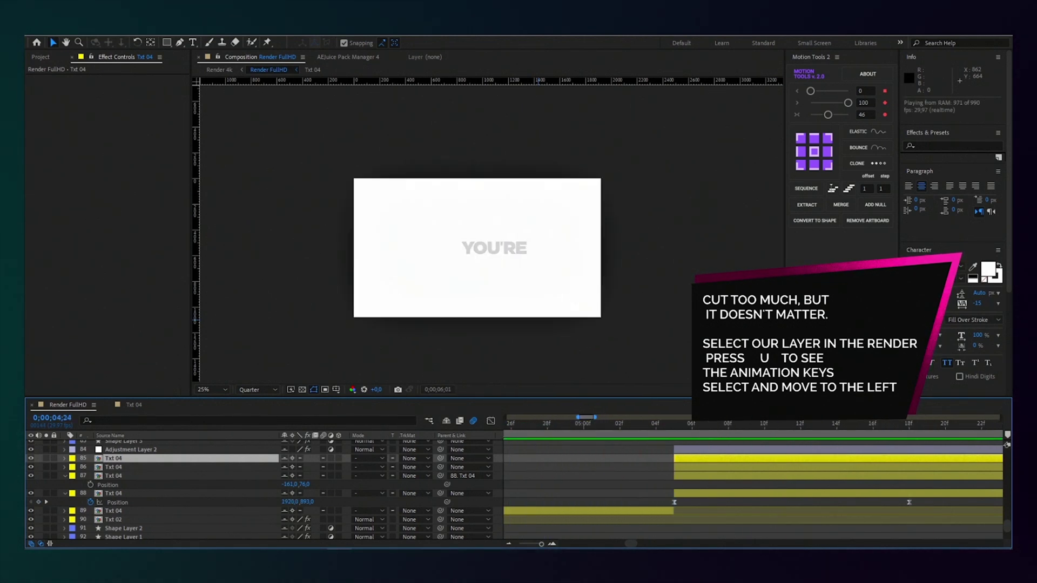
key(space)
key(space)
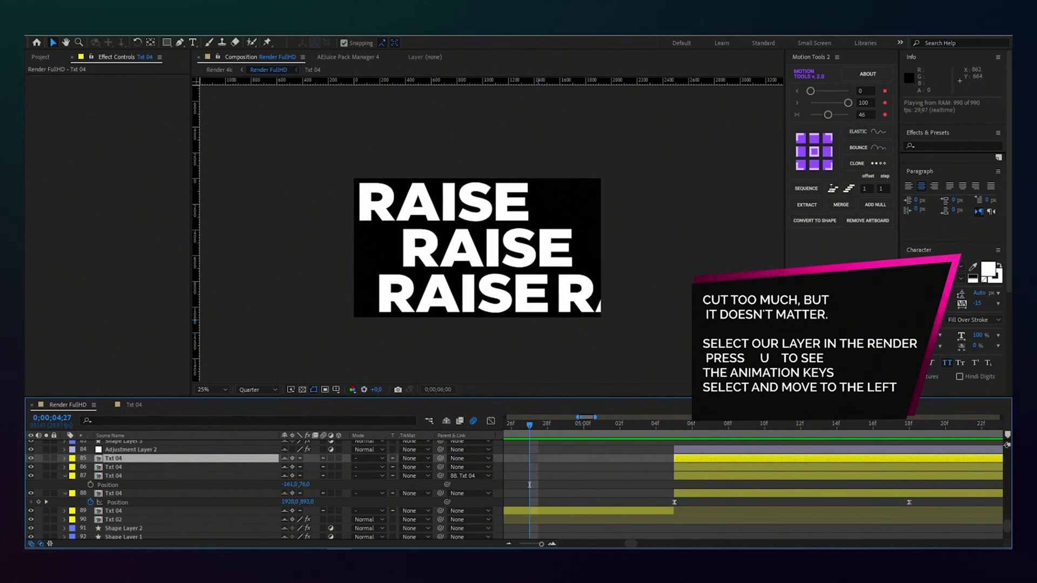
key(space)
scroll(758, 486, down, 3)
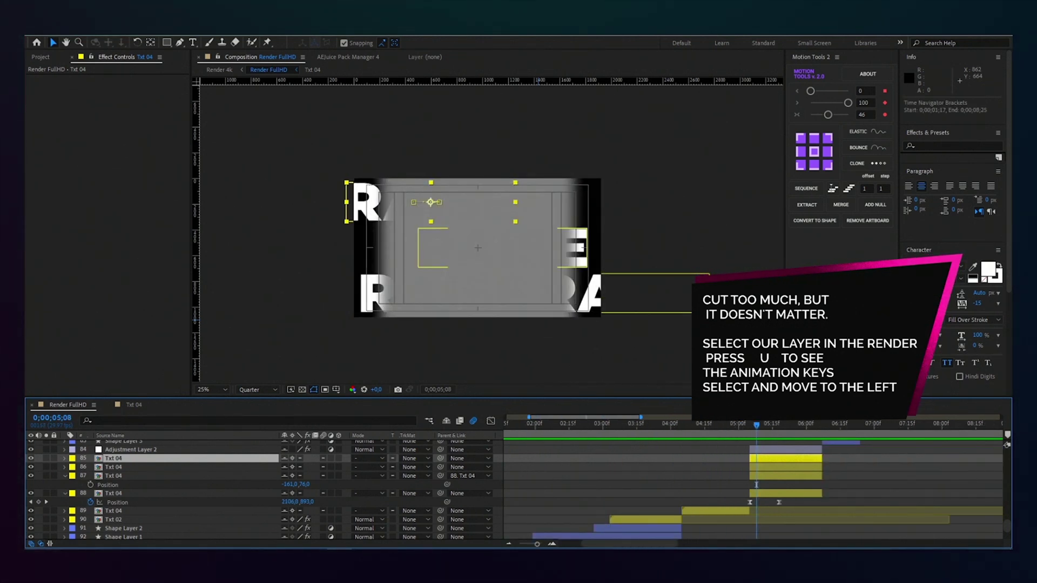
drag(759, 486, 665, 485)
scroll(664, 485, up, 1)
key(space)
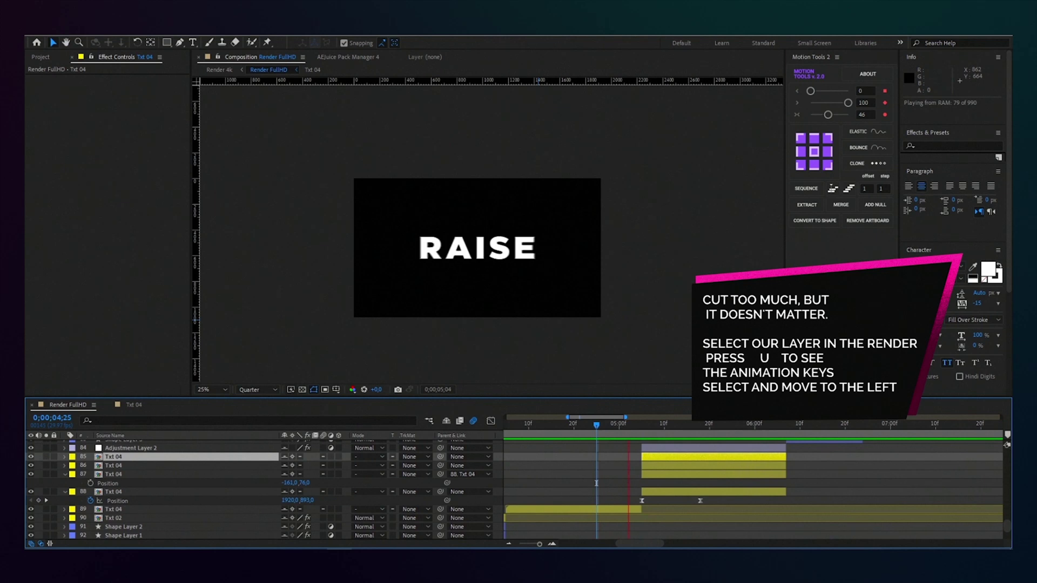
key(space)
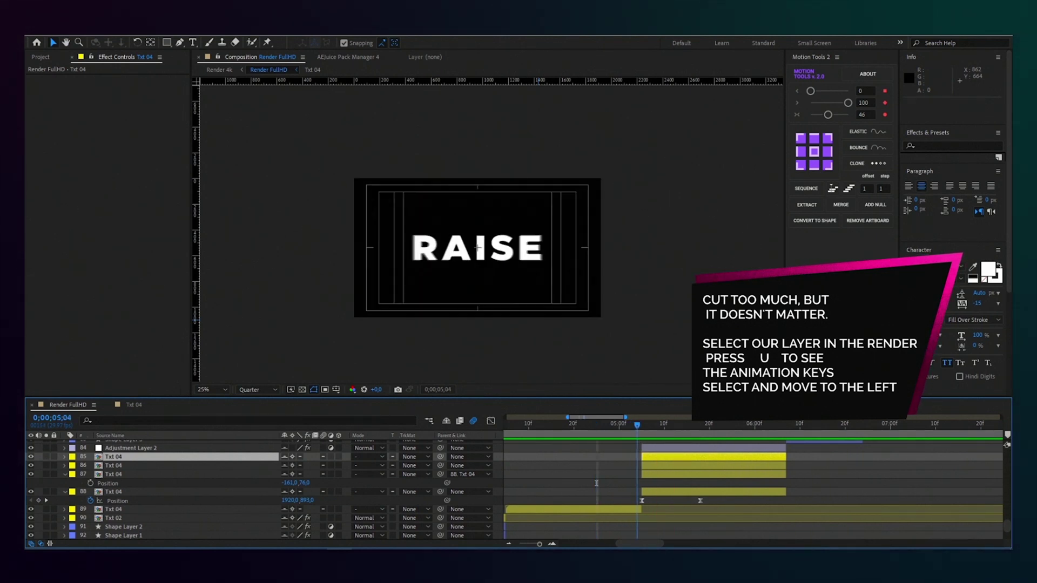
Go to 0;00;05;21 and delete Txt 04 layer 87, the copy parented to layer 88 in the bottom row.
key(Page_Down)
key(Page_Down)
key(Page_Down)
key(Page_Down)
key(Page_Down)
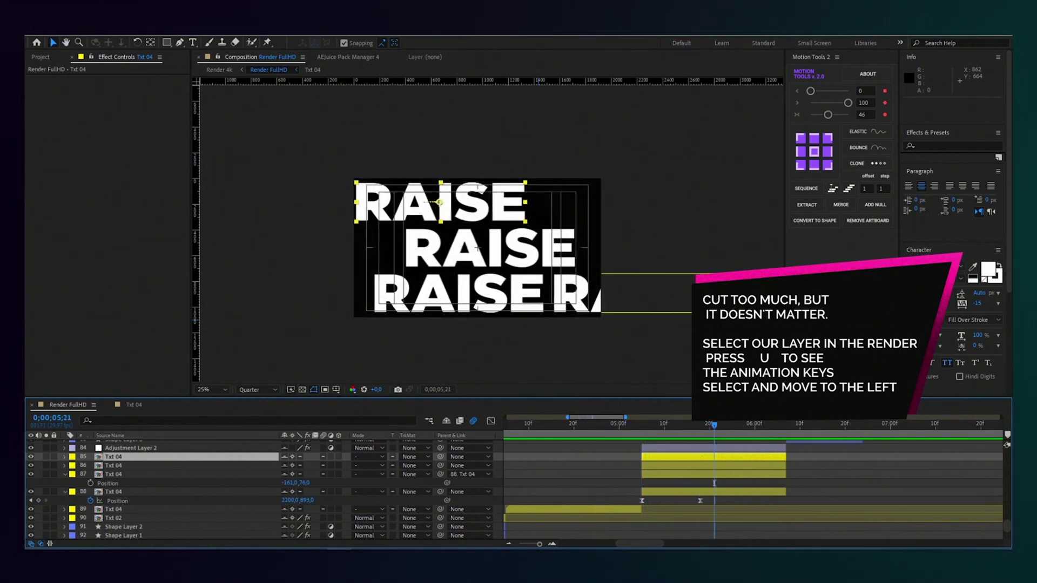
click(113, 493)
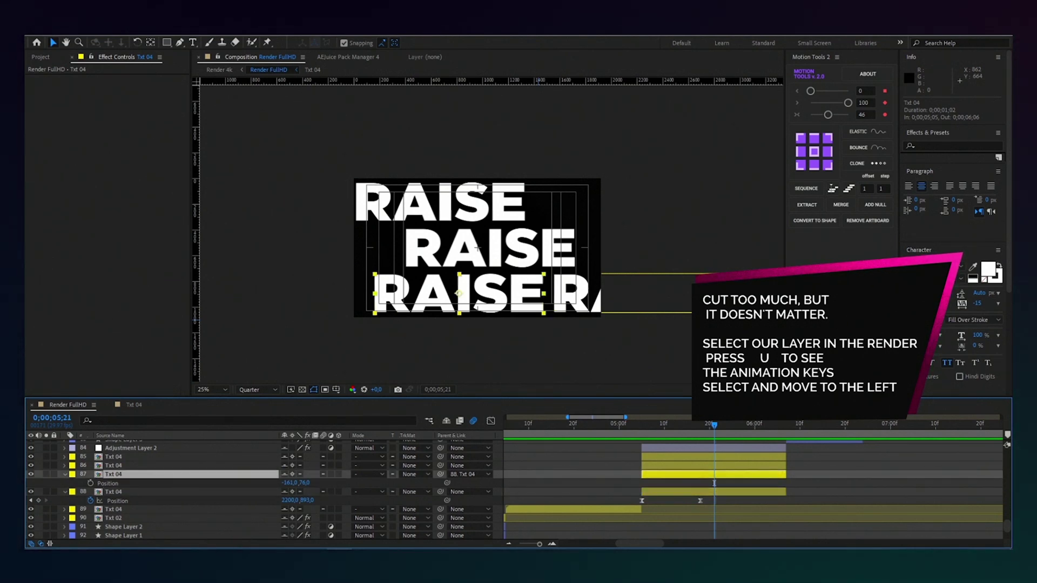
key(Delete)
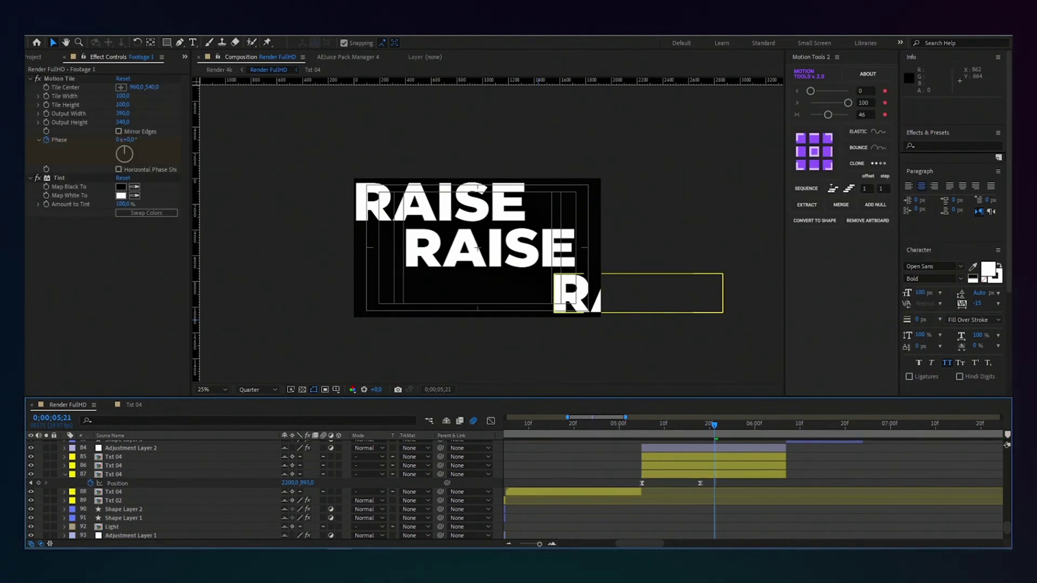
At the 0;00;05;18 Position keyframe of Txt 04 layer 87, set the X position to 1420 to shift the bottom-row RAISE left.
click(113, 474)
key(equal)
key(equal)
key(j)
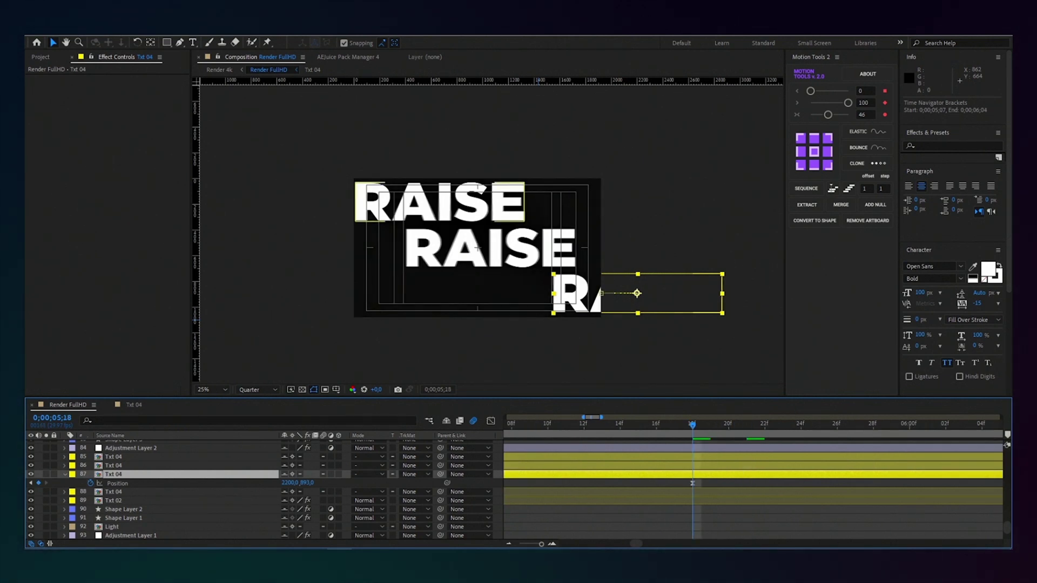
drag(692, 502, 783, 487)
key(minus)
click(117, 469)
drag(290, 468, 248, 468)
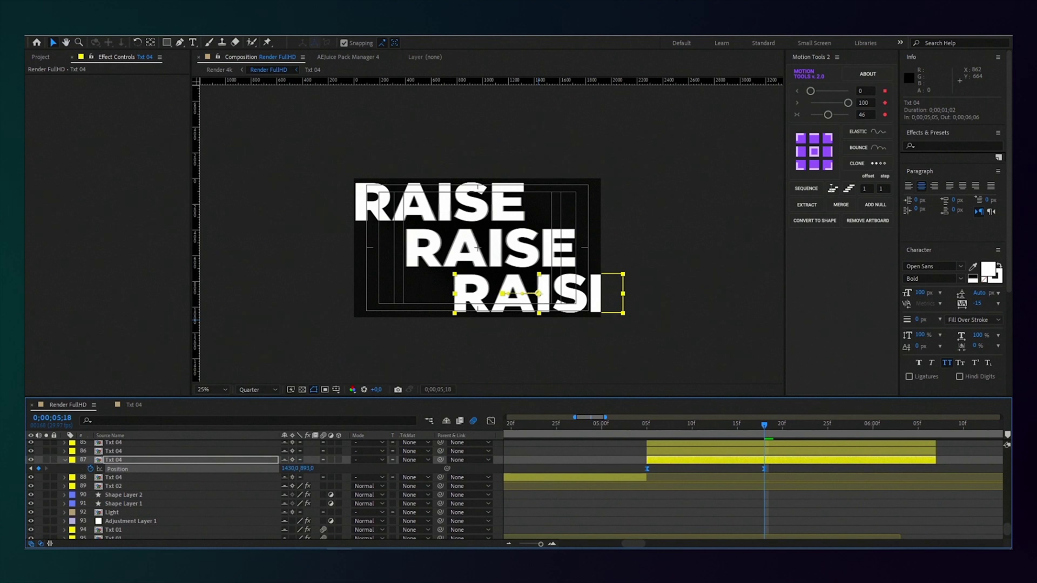
Play back Render FullHD from 0;00;04;25 to check the RAISE rows and the section that follows them.
key(space)
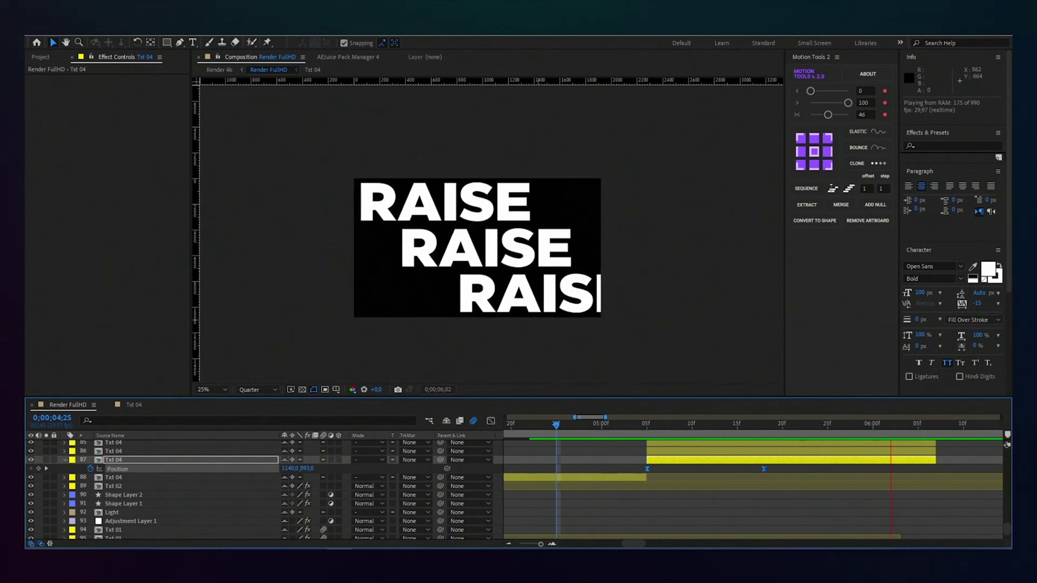
key(space)
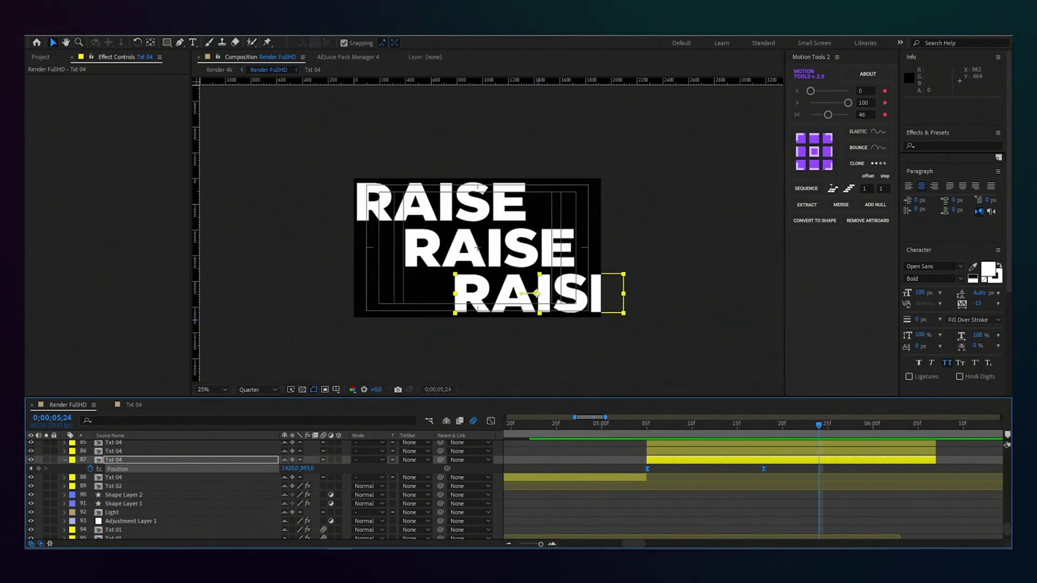
scroll(929, 470, down, 1)
drag(929, 470, 737, 531)
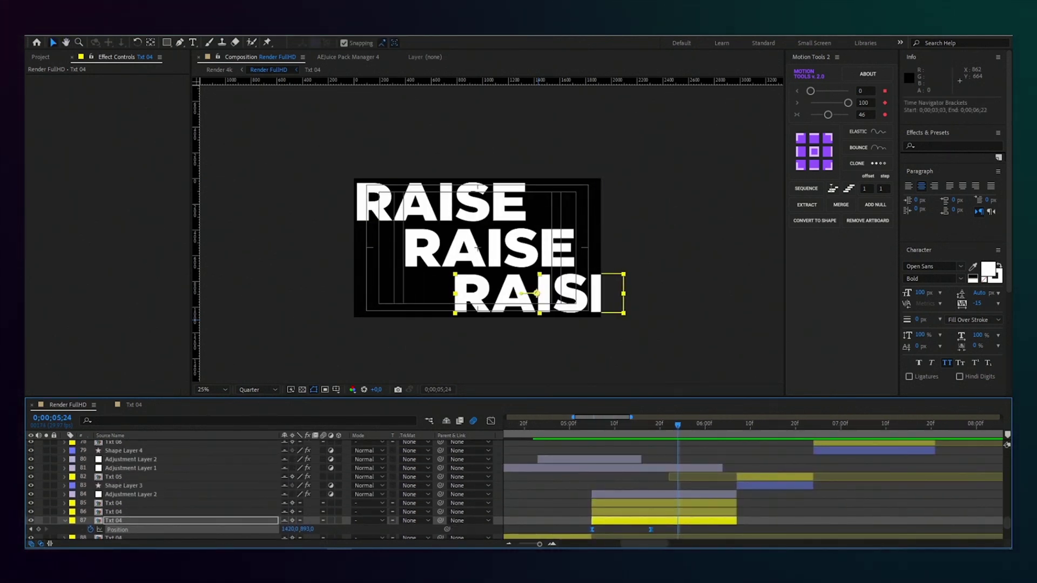
key(space)
Open the Txt 05 composition from the 03 Text folder and go to 0;00;01;29.
key(ctrl+0)
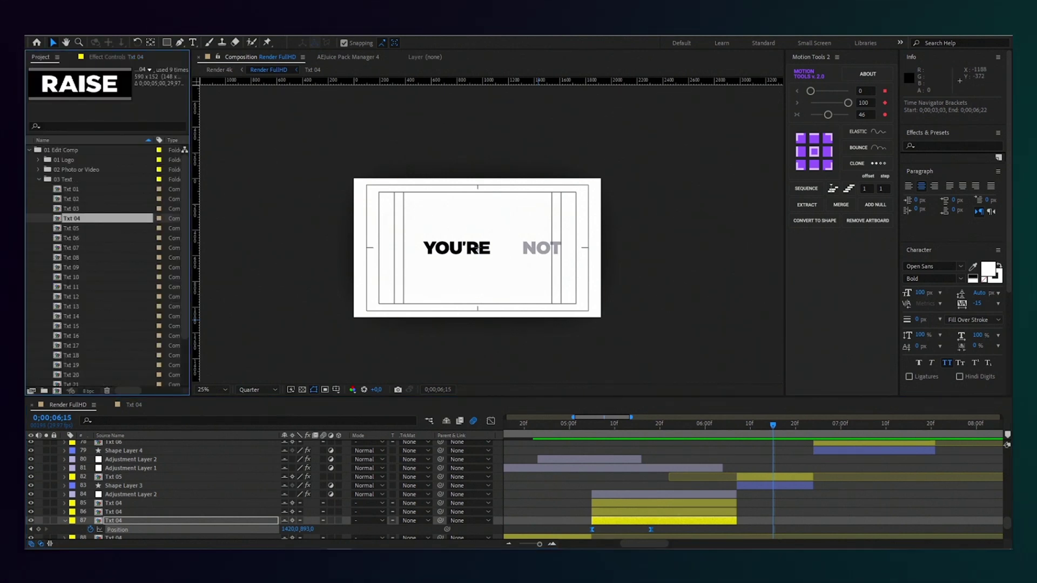
double_click(72, 229)
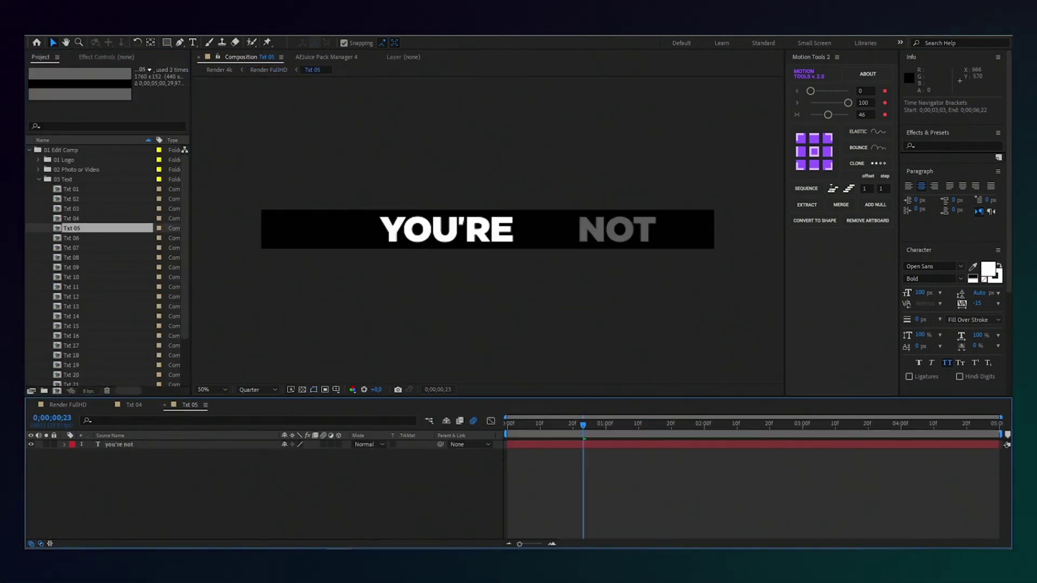
drag(583, 425, 701, 425)
Change the YOU'RE NOT text in Txt 05 to YOU'R SKILL.
double_click(701, 445)
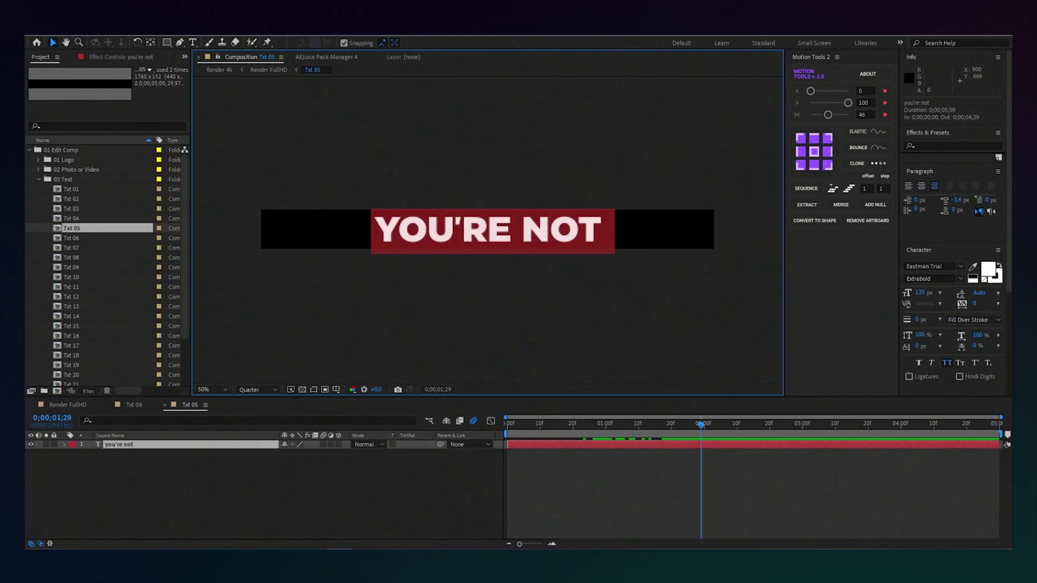
click(498, 226)
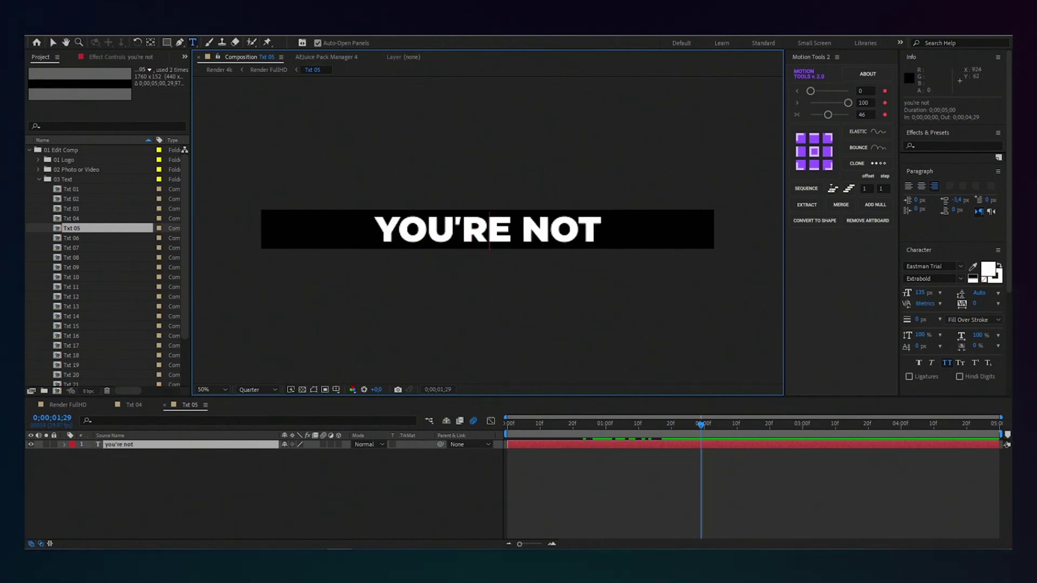
key(Delete)
key(Delete)
key(Delete)
key(Delete)
key(Delete)
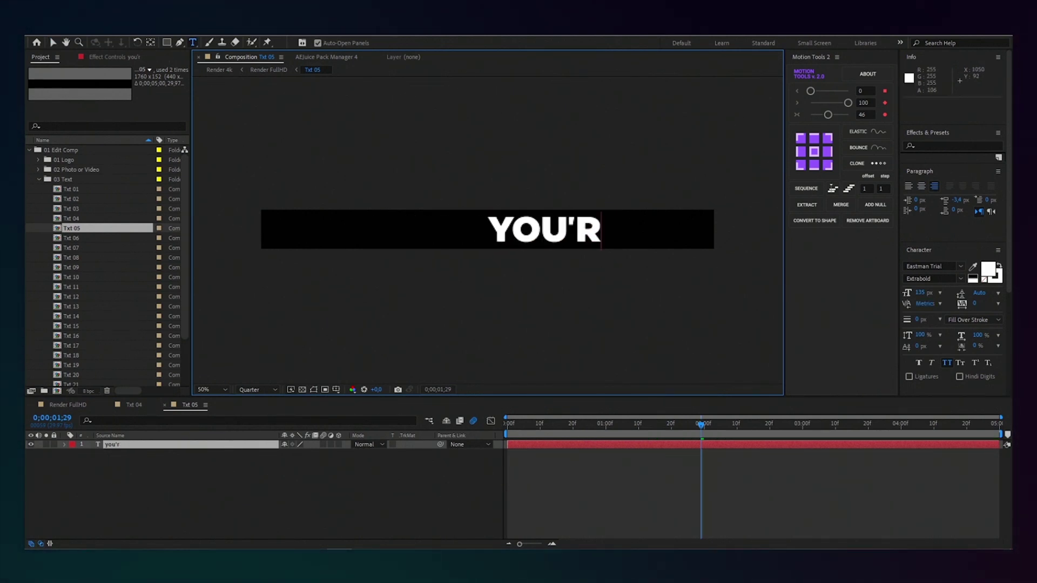
text(s)
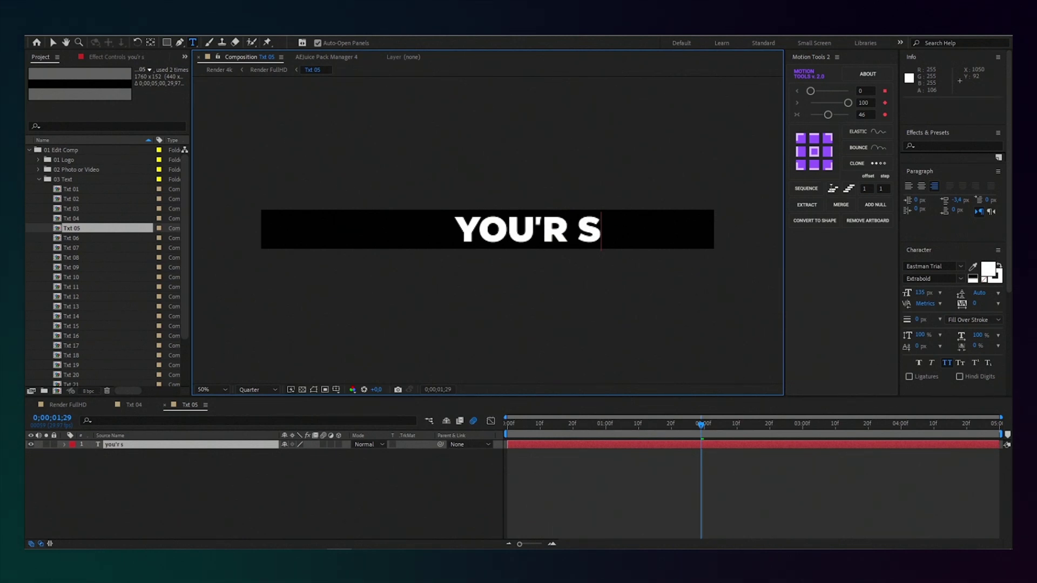
text(kill)
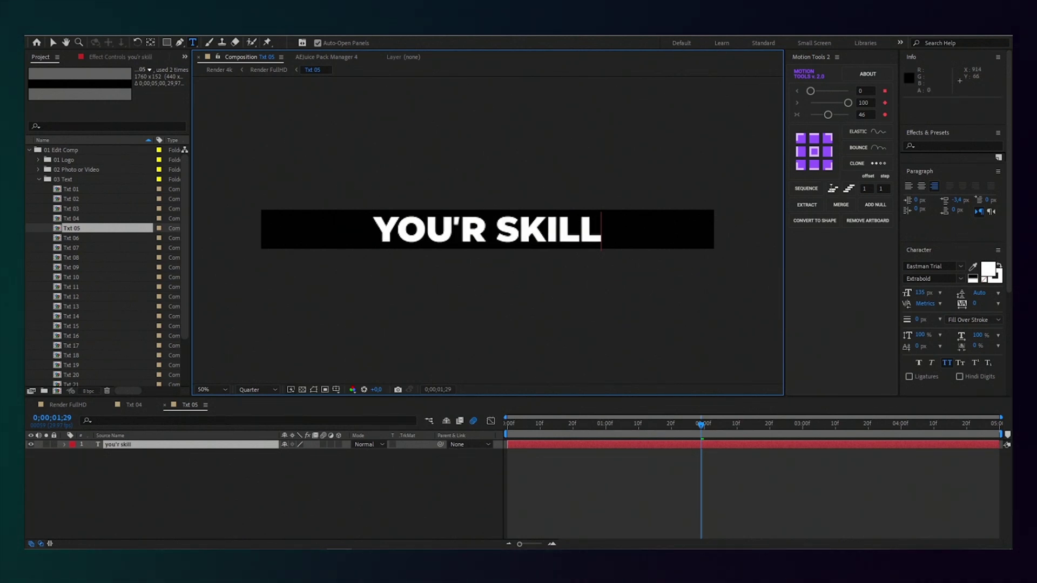
Check the YOU'R SKILL layer's keyframed properties and bounds, and close the Txt 05 and Txt 04 compositions.
click(701, 454)
key(u)
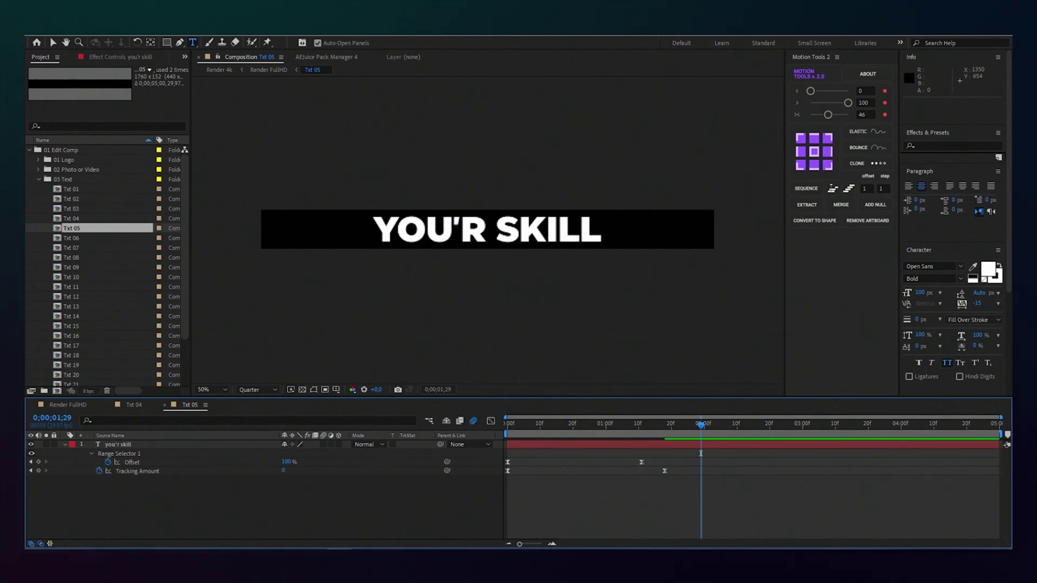
click(648, 445)
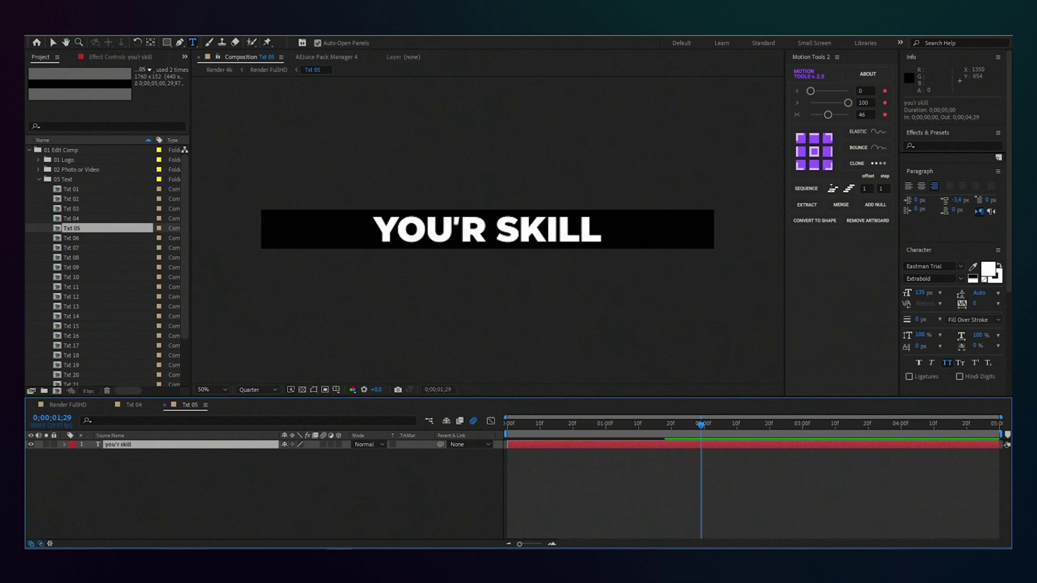
click(314, 390)
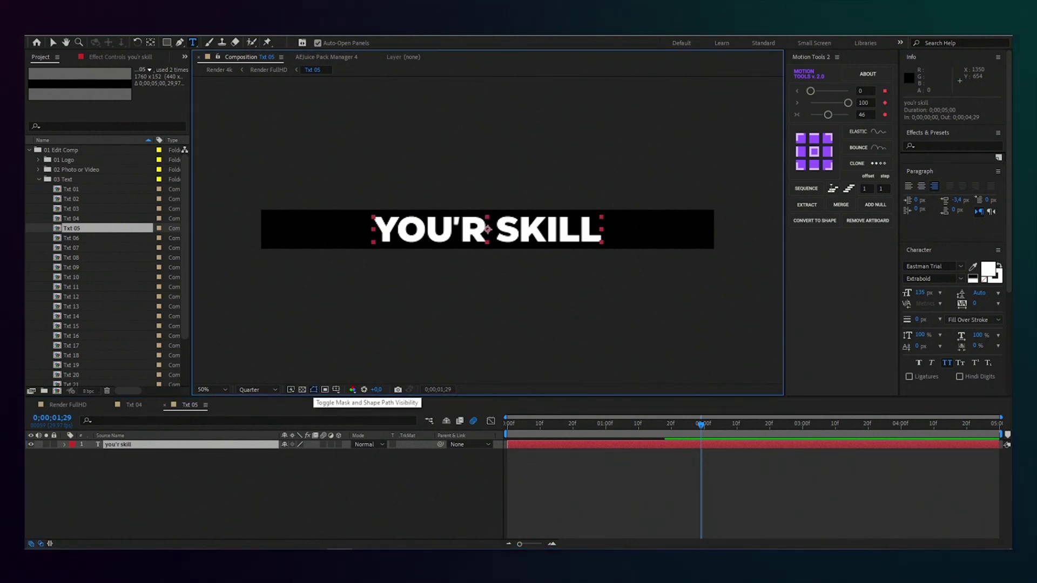
click(316, 489)
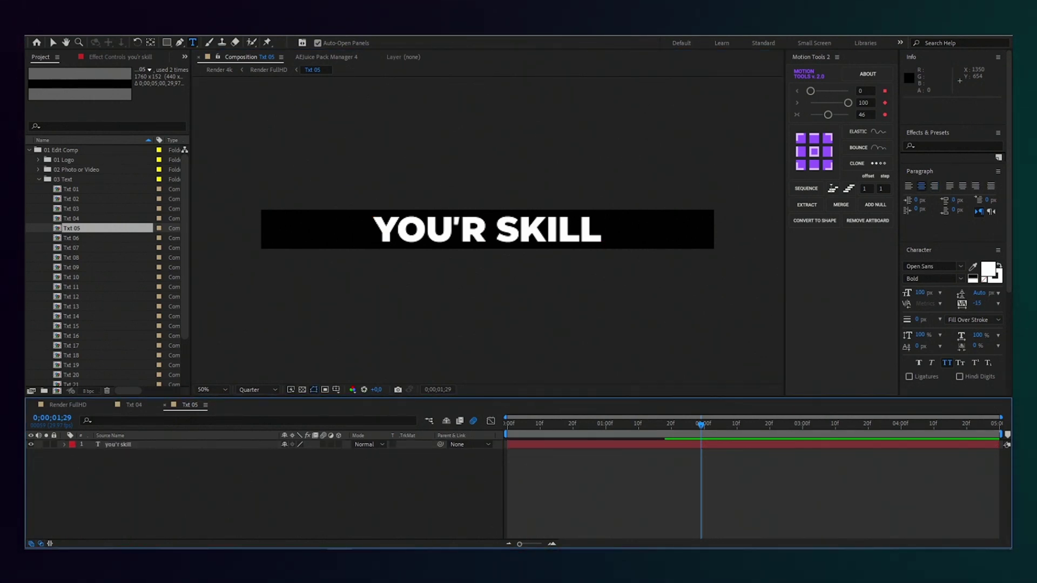
key(ctrl+w)
key(ctrl+w)
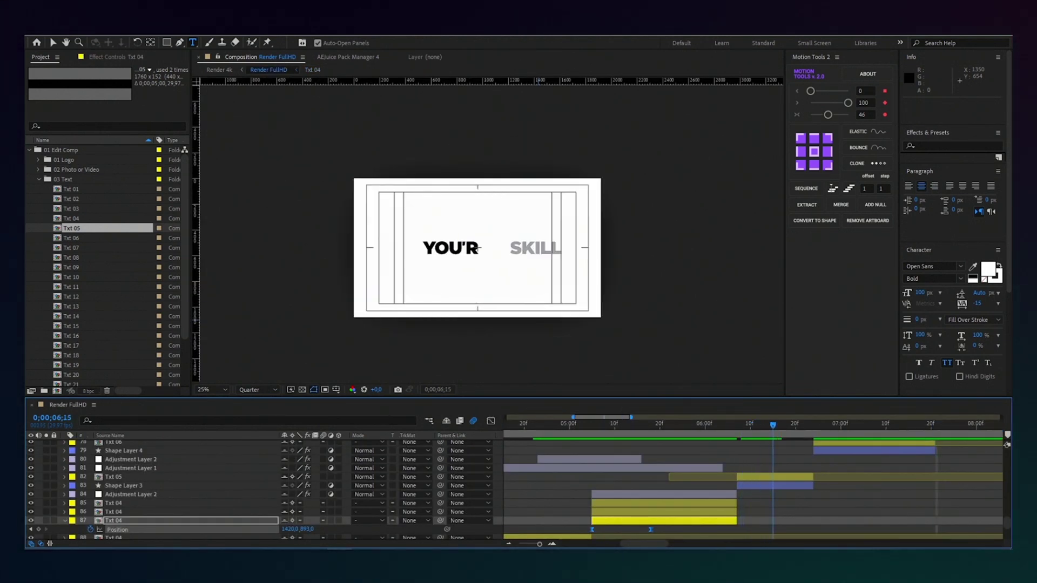
Play back Render FullHD from the start and scrub around the RAISE, YOU'R SKILL and COME sections to review the text changes.
drag(805, 425, 1000, 417)
key(space)
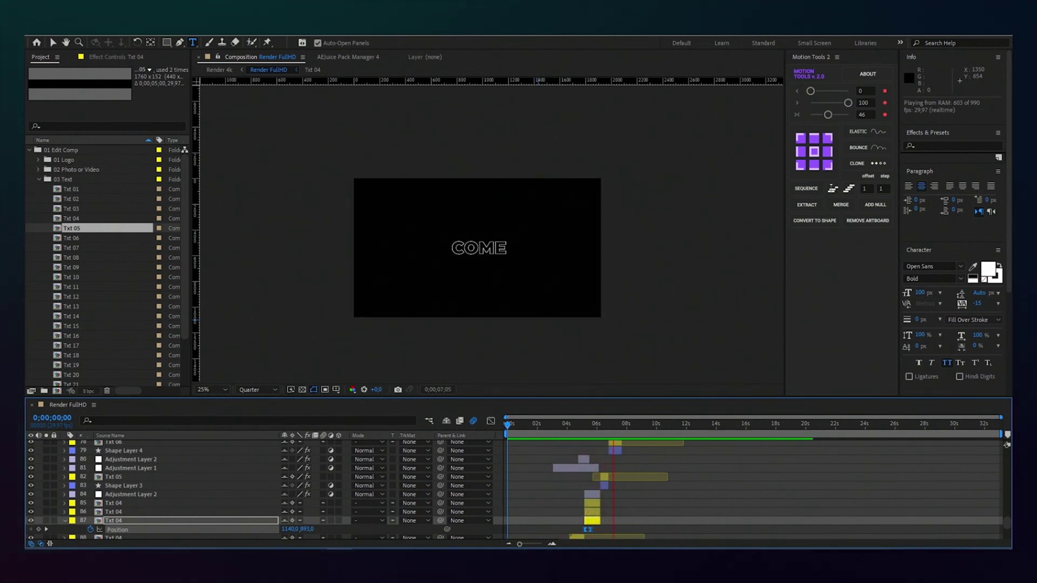
click(571, 424)
key(space)
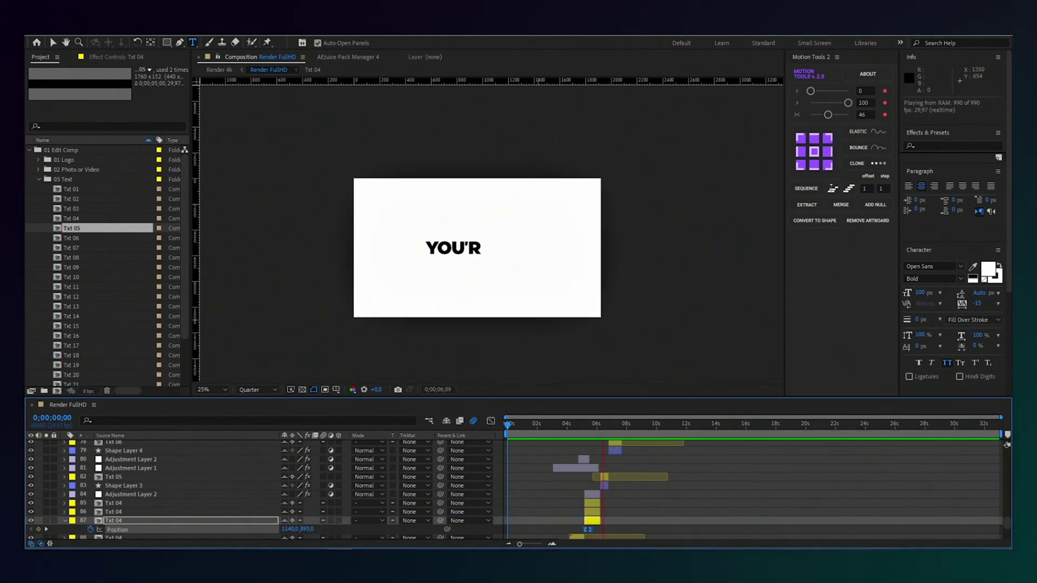
click(603, 424)
scroll(596, 427, up, 2)
key(=)
key(space)
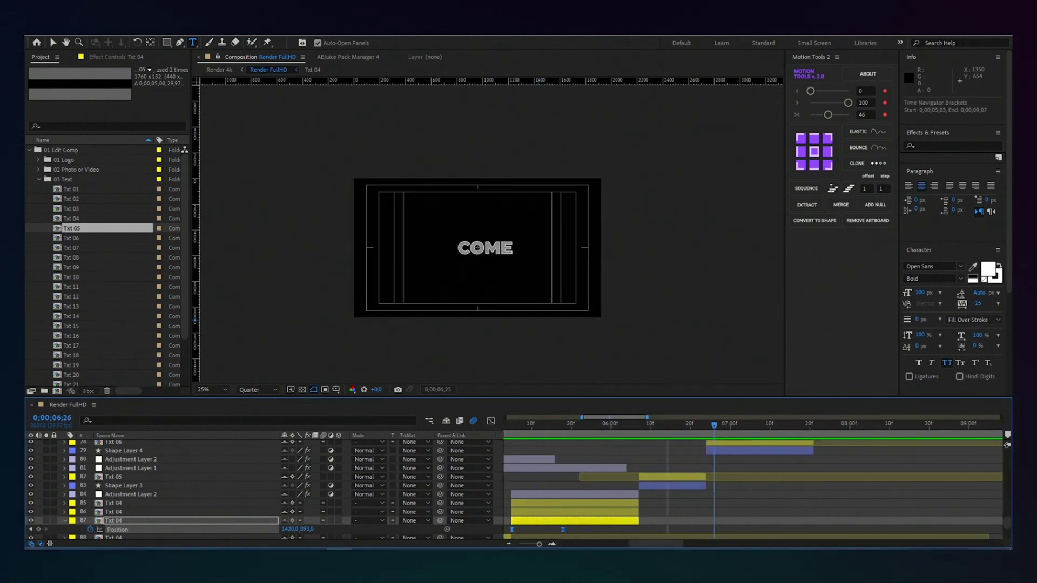
drag(786, 425, 591, 425)
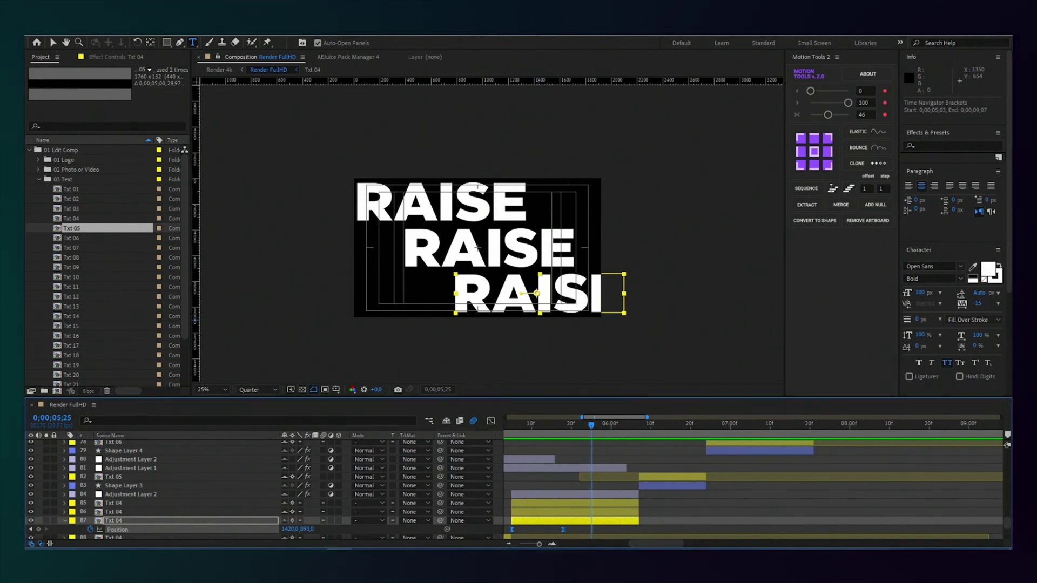
key(F2)
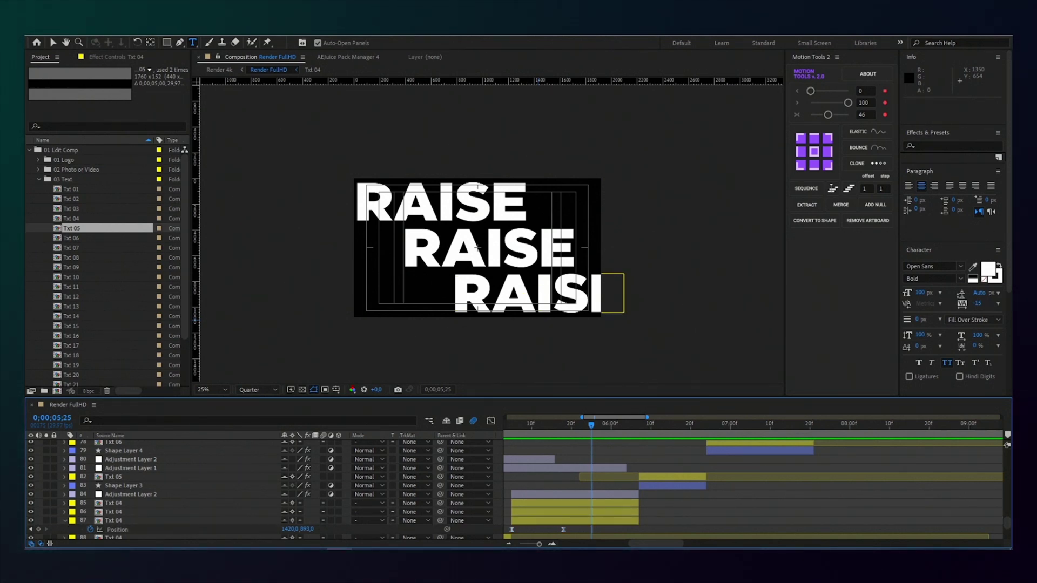
Limit the Render FullHD work area to end at 0;00;15;19 and play back the composition.
key(-)
key(-)
key(-)
scroll(595, 489, up, 20)
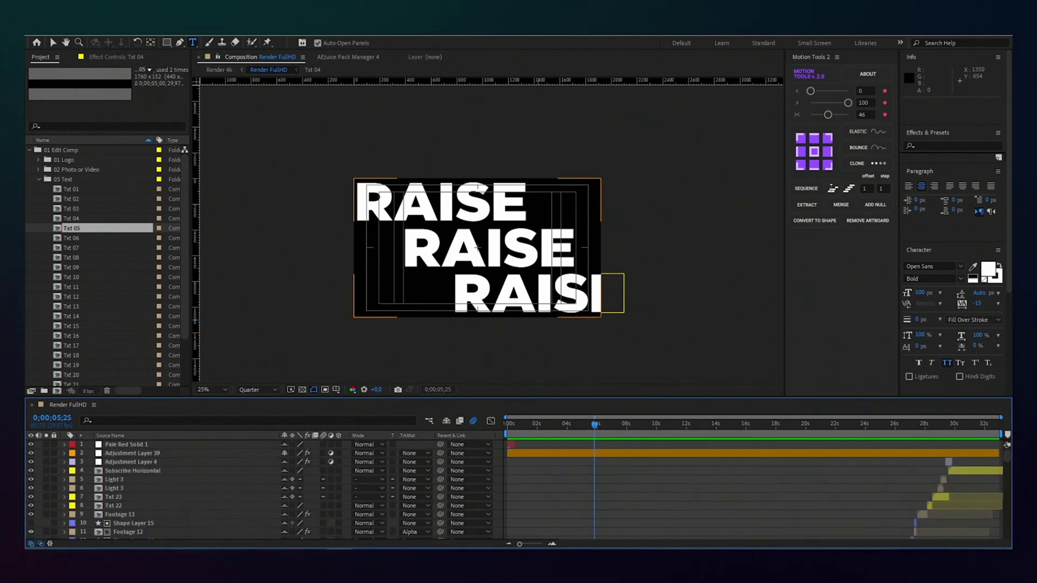
drag(1001, 434, 688, 434)
scroll(687, 489, down, 4)
key(space)
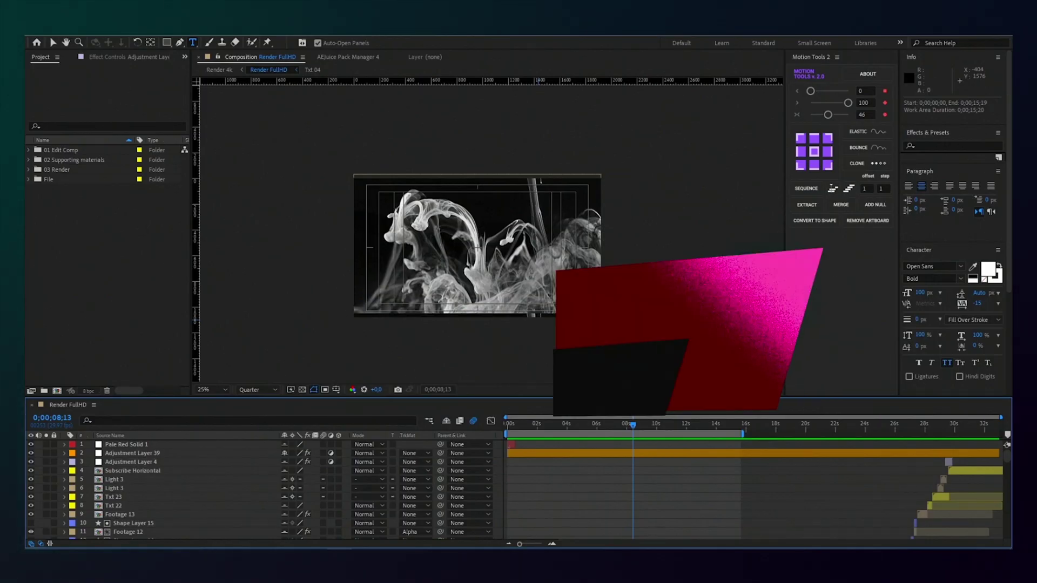
Set the Render FullHD work area to start at 0;00;01;03 and end at 0;00;04;03.
drag(633, 425, 553, 425)
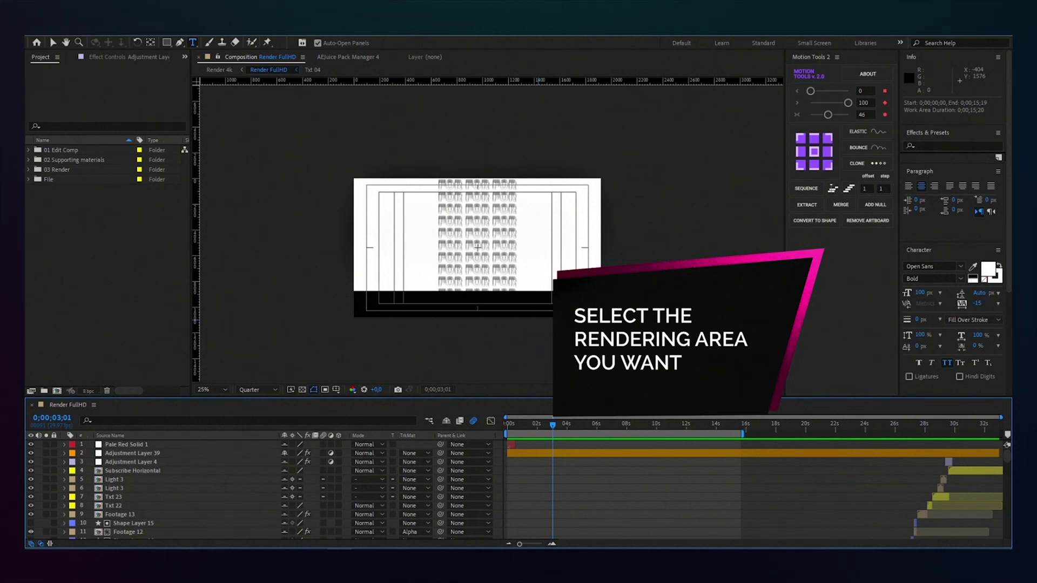
scroll(549, 426, up, 3)
scroll(753, 489, left, 1)
scroll(754, 489, down, 20)
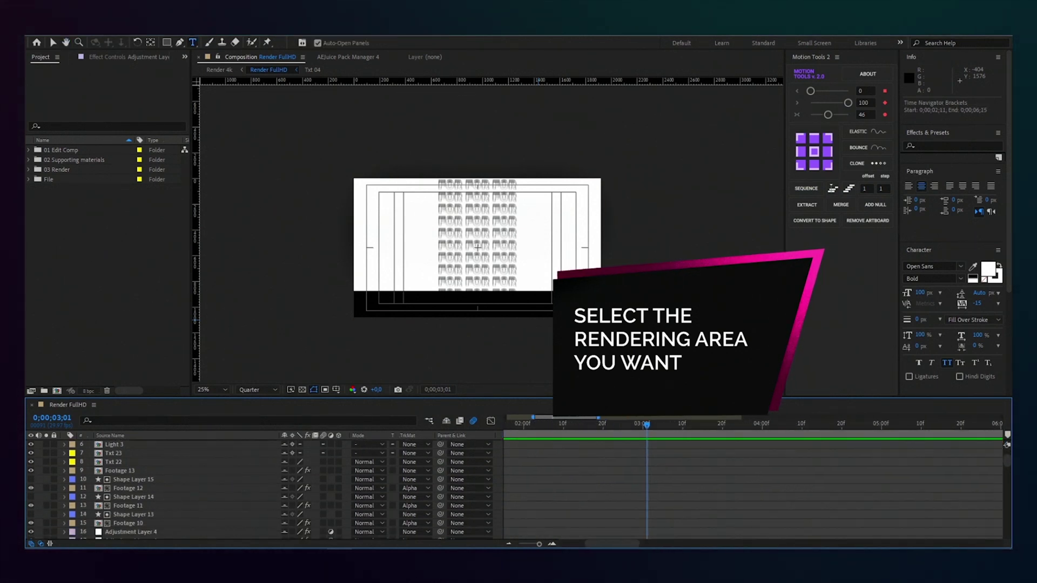
scroll(259, 488, down, 6)
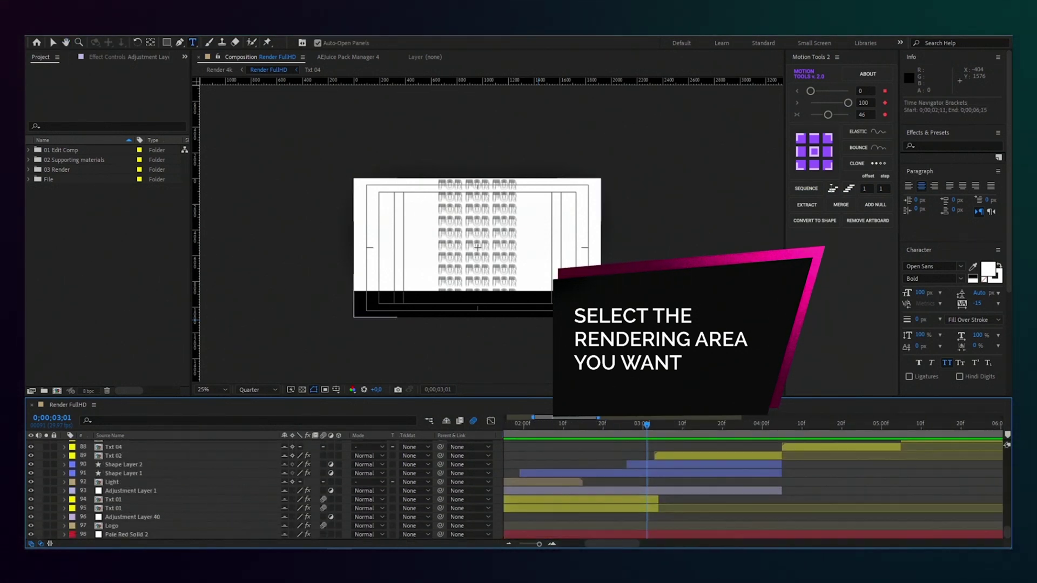
key(minus)
key(minus)
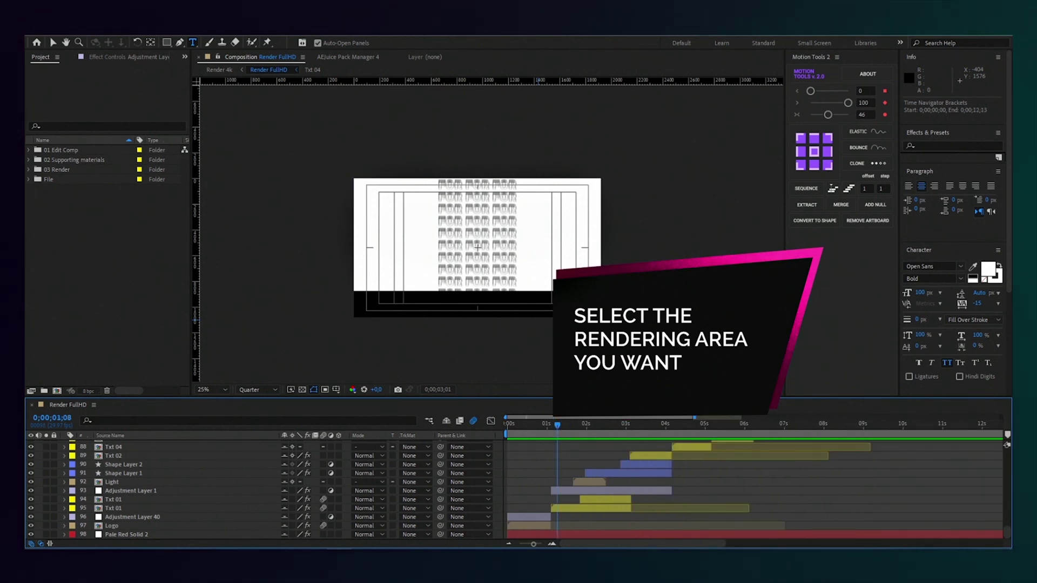
click(550, 424)
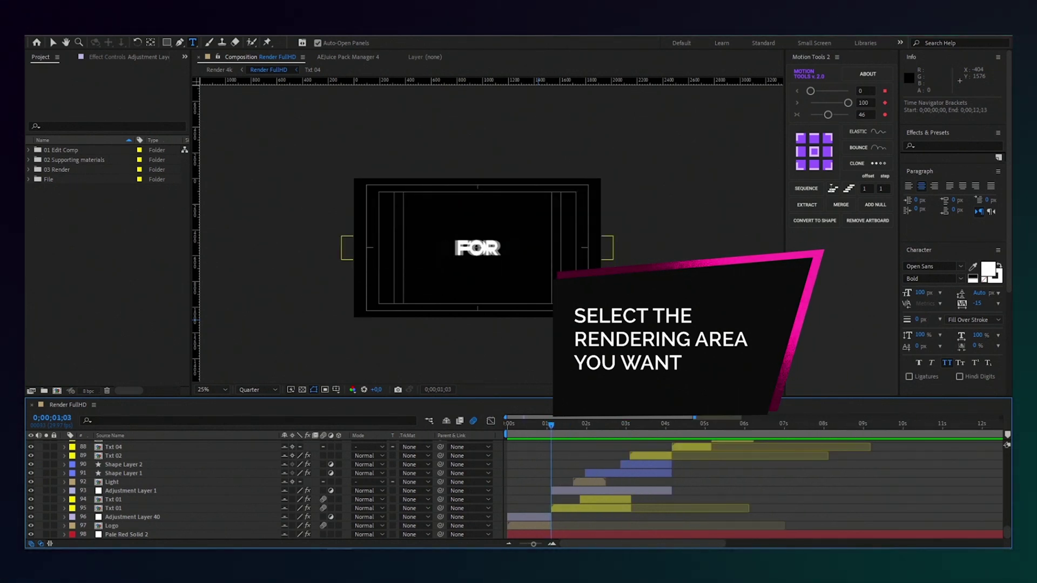
key(b)
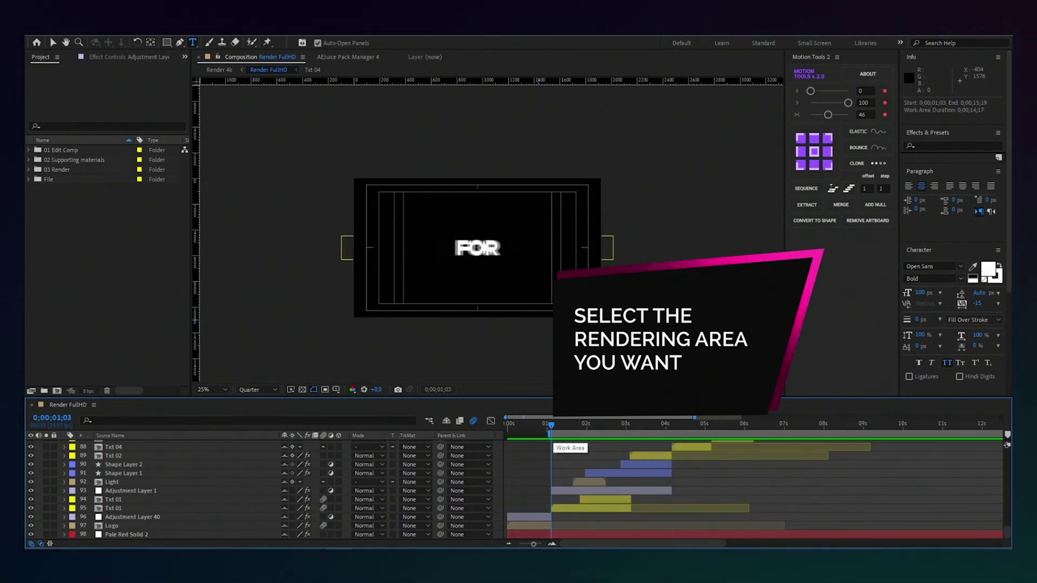
key(space)
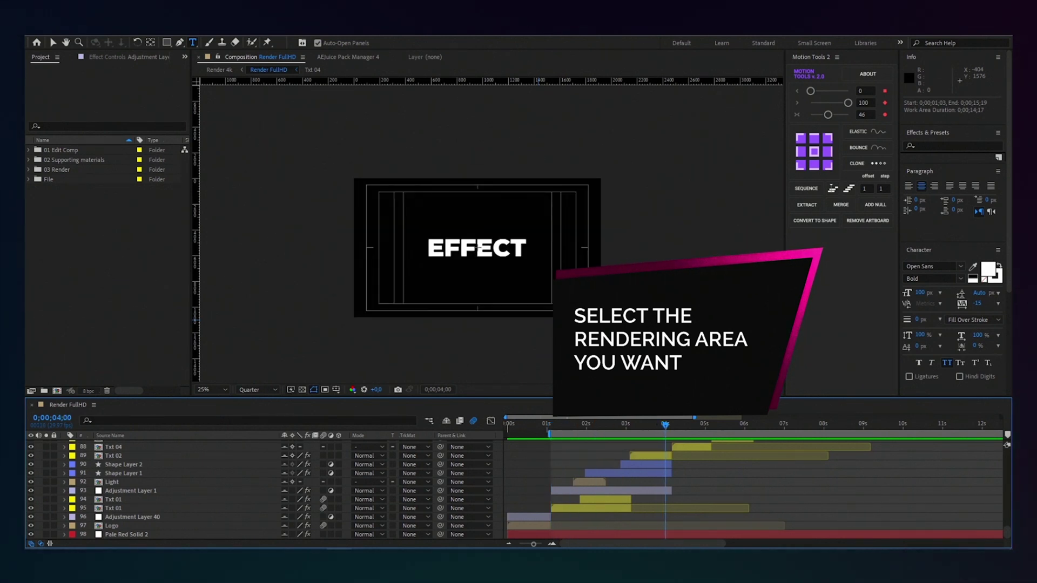
key(n)
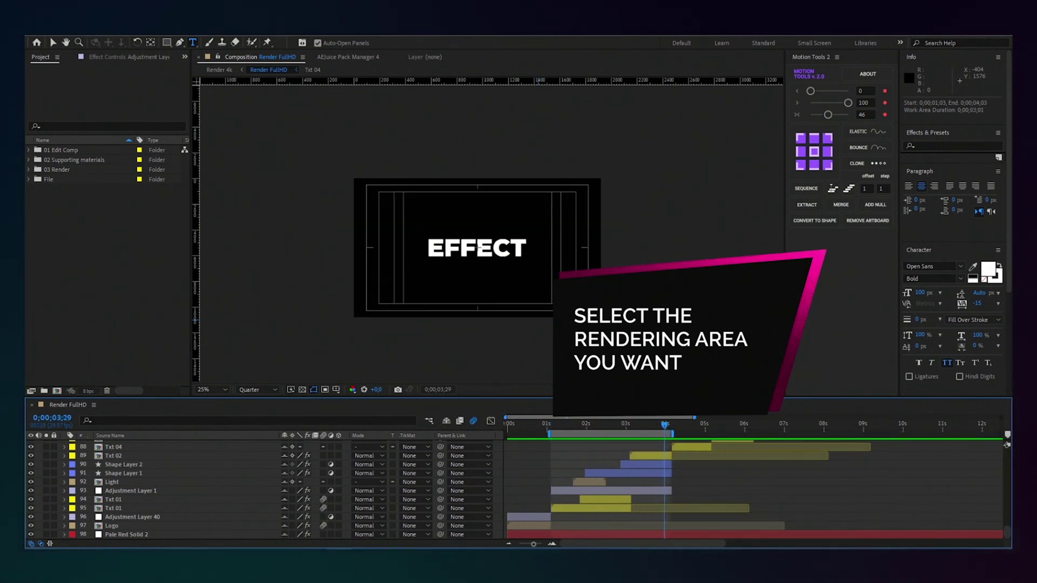
Play back the shortened work area of Render FullHD to check the range selected for rendering.
scroll(667, 434, up, 5)
drag(602, 425, 759, 435)
key(semicolon)
key(space)
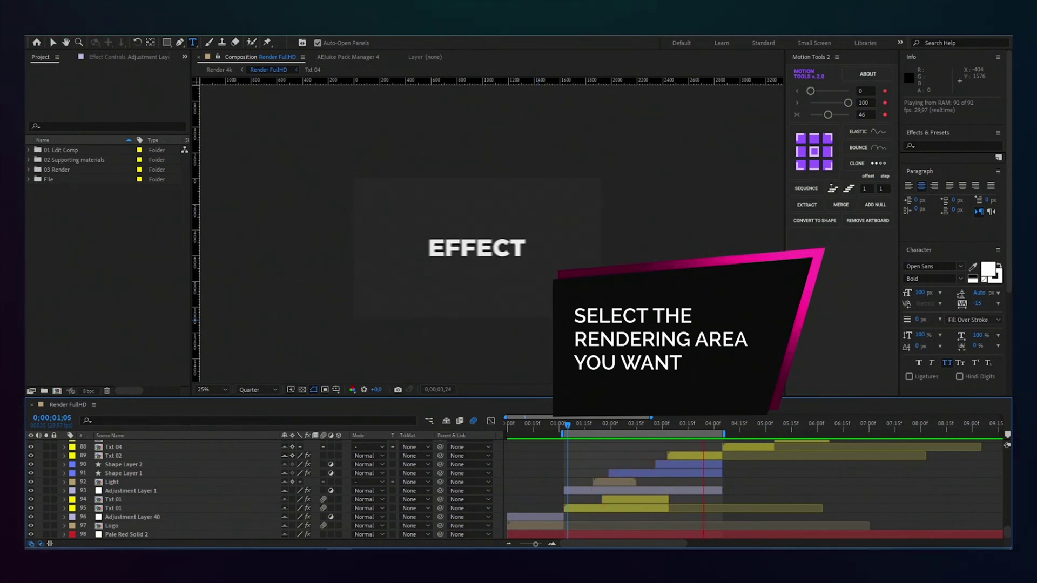
key(space)
Extend the work area back over the full composition, from 0;00;00;00 to 0;00;32;29, and go to 0;00;21;13.
drag(651, 418, 1001, 418)
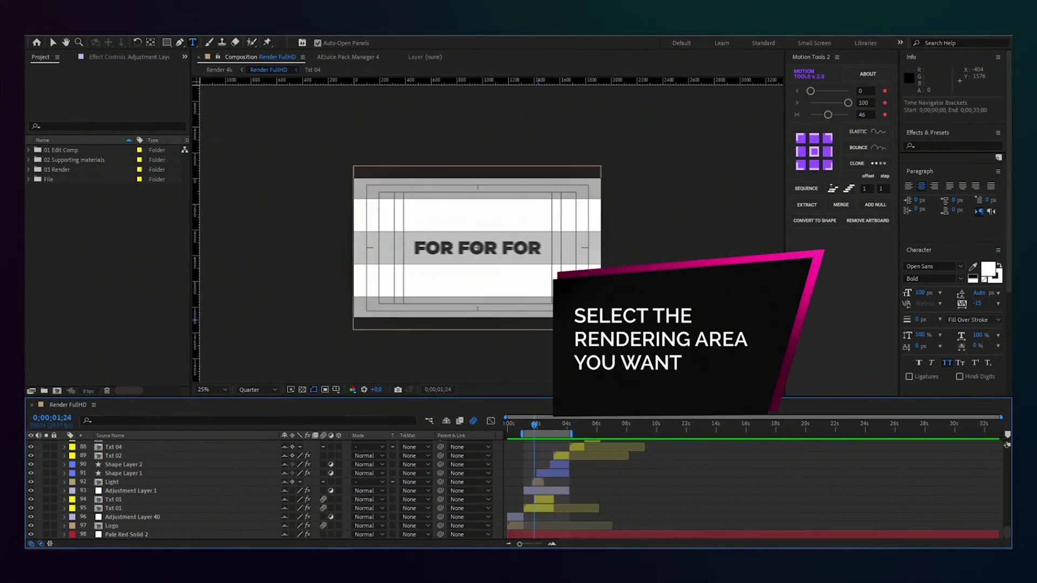
drag(522, 434, 506, 434)
drag(571, 434, 1001, 434)
click(827, 424)
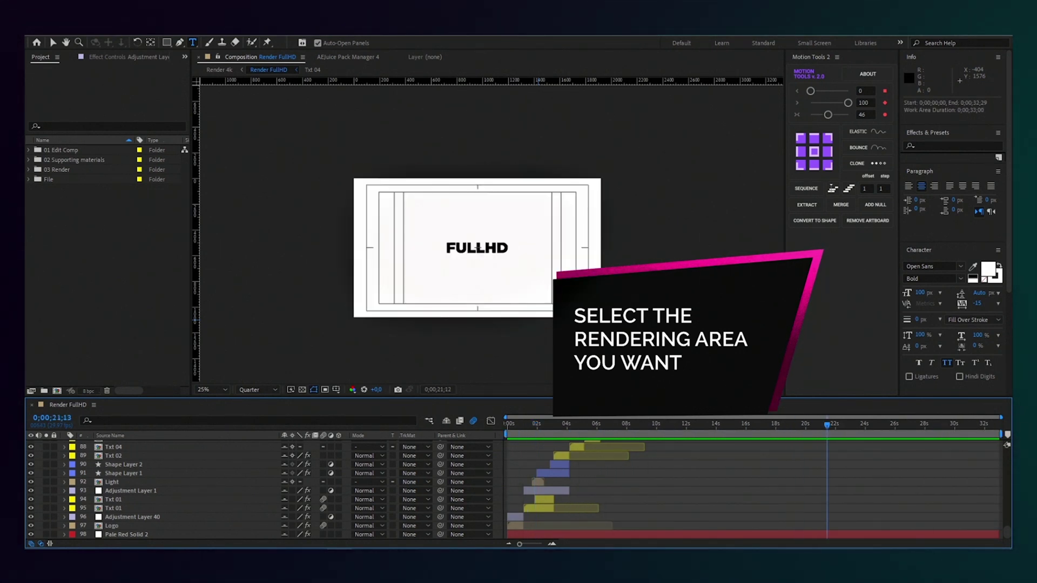
Return the Render FullHD playhead to 0;00;00;00 and add the composition to the Render Queue.
scroll(811, 488, up, 18)
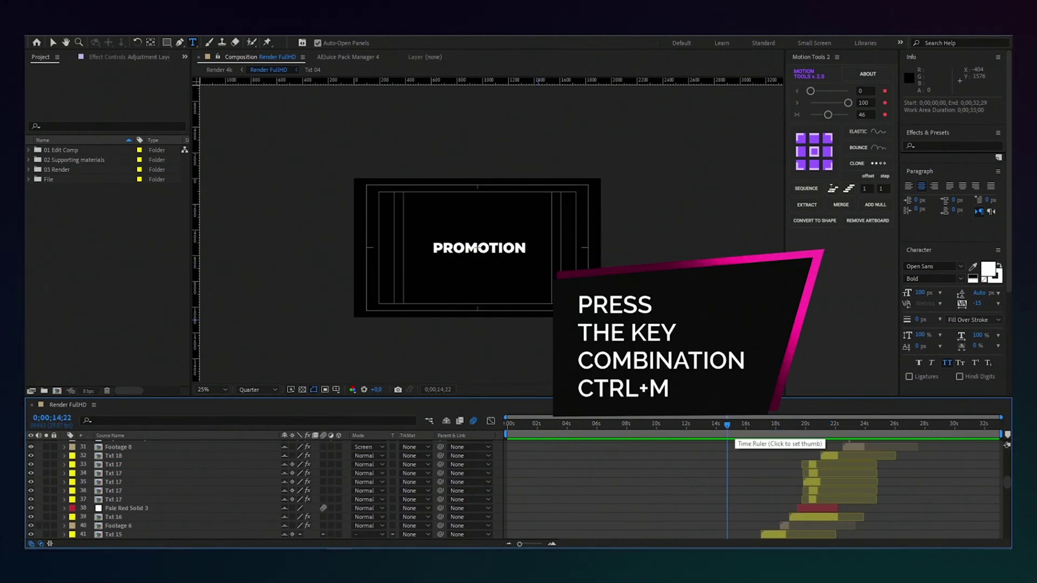
drag(728, 425, 955, 425)
key(Home)
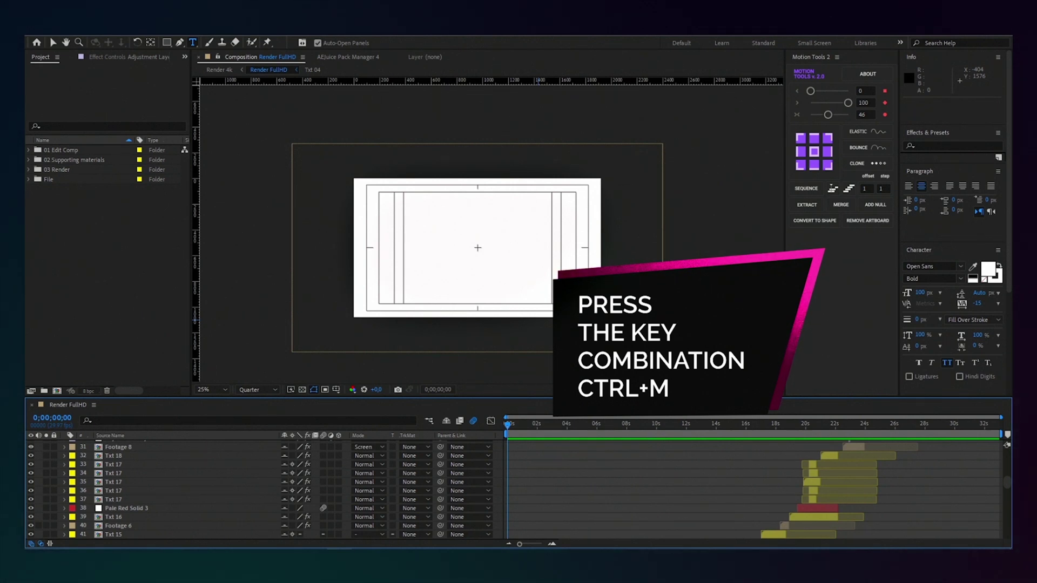
key(ctrl+m)
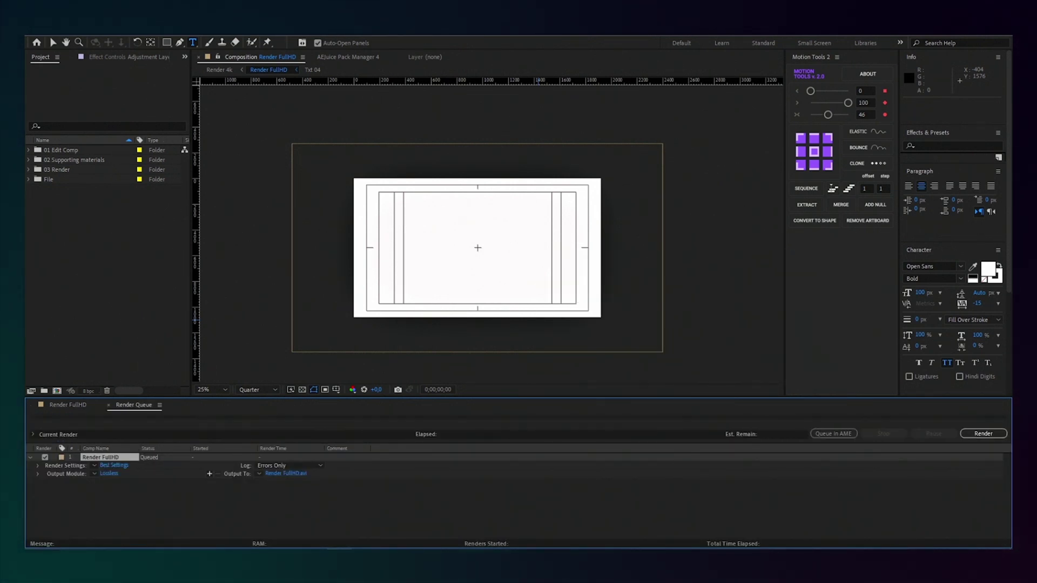
Set the output module format of the queued Render FullHD composition to QuickTime.
click(109, 474)
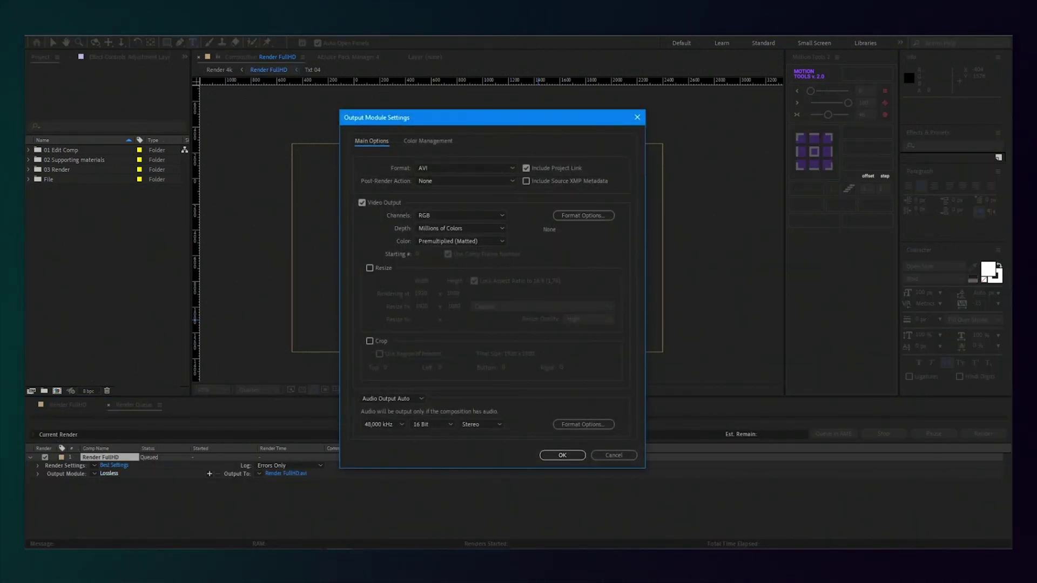
click(467, 168)
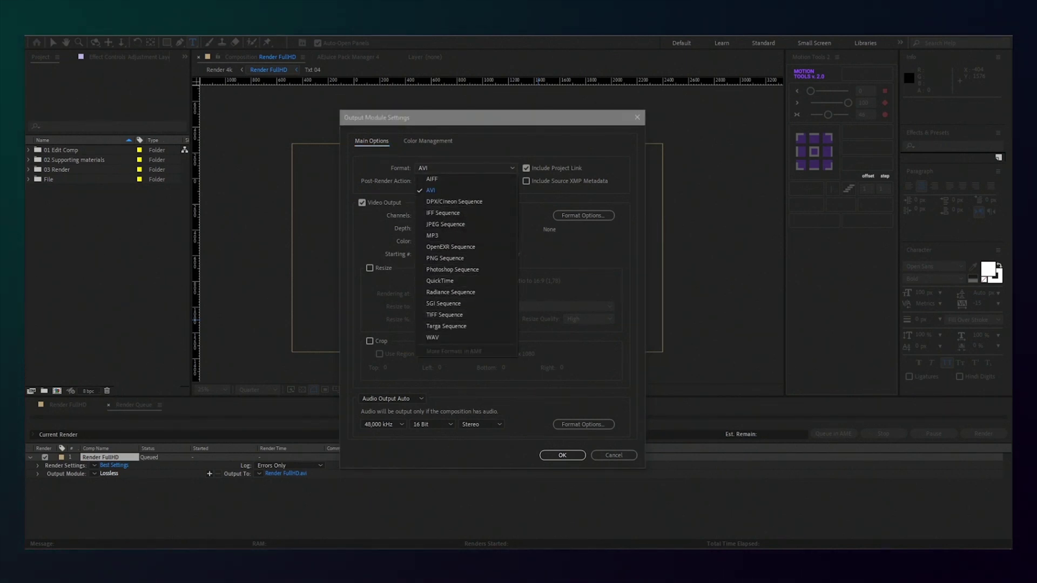
click(440, 281)
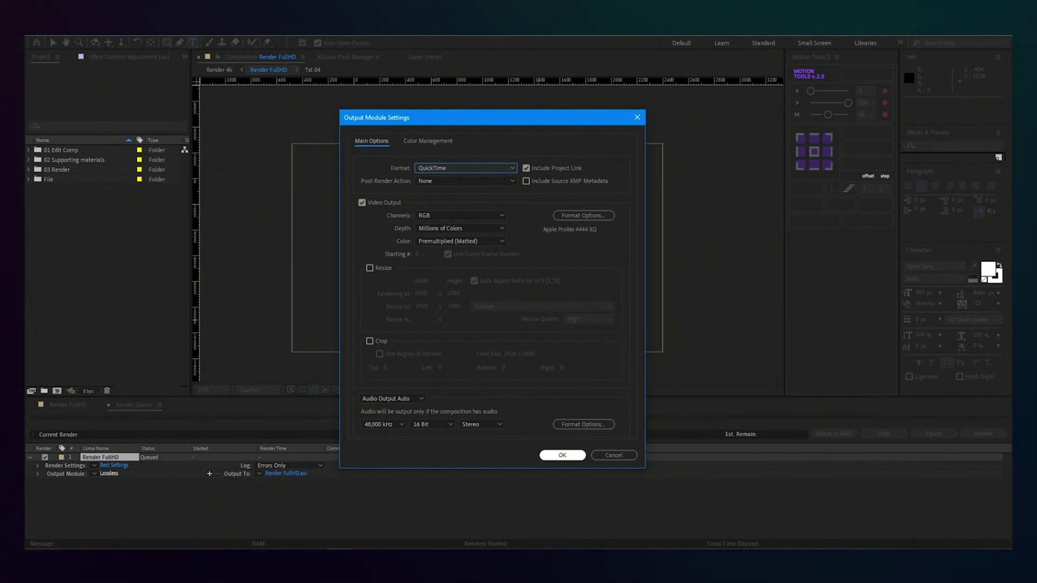
key(Return)
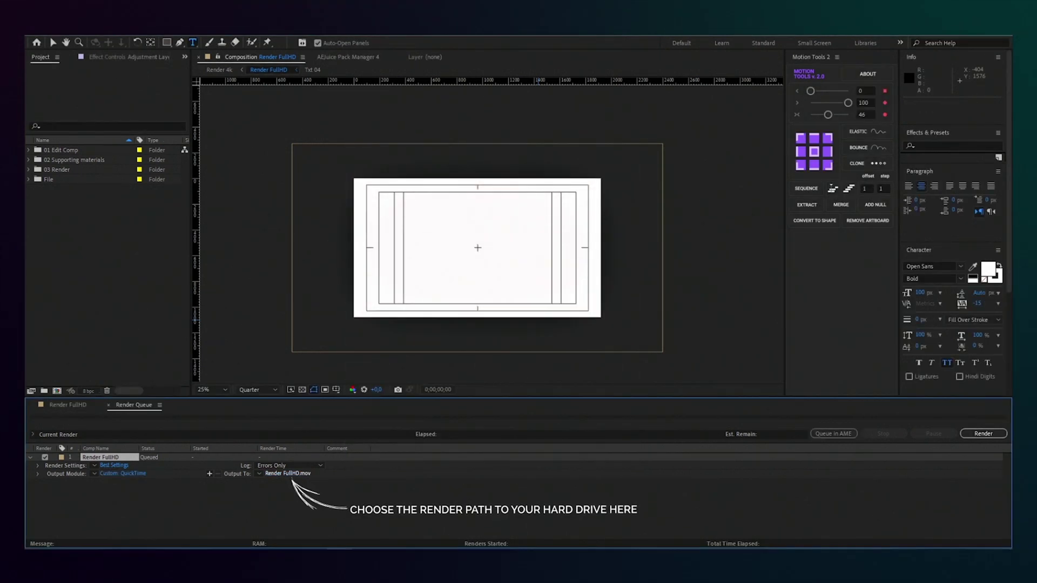